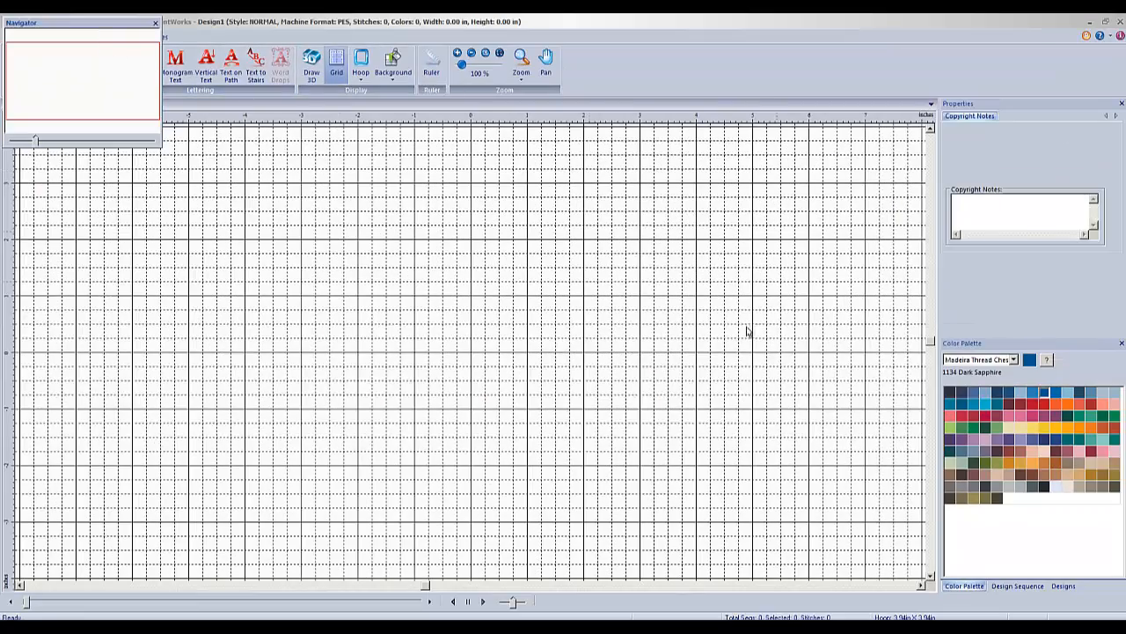
- Move the floating Navigator window clear of the ribbon and close it
left_click_drag(73, 31, 233, 164)
left_click_drag(226, 201, 247, 199)
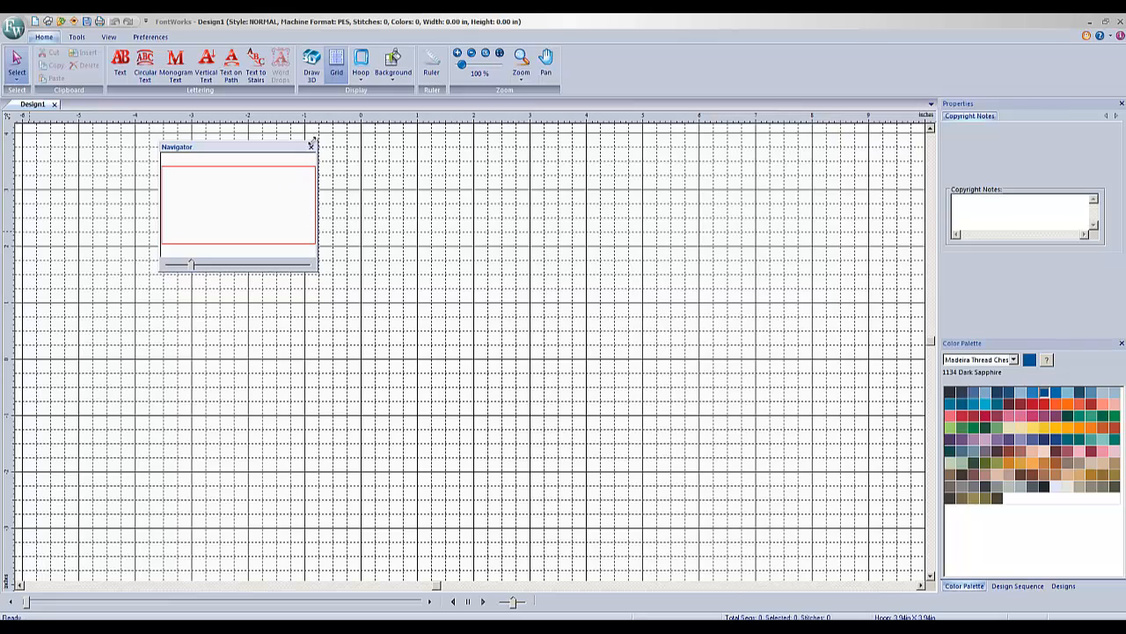
left_click(310, 148)
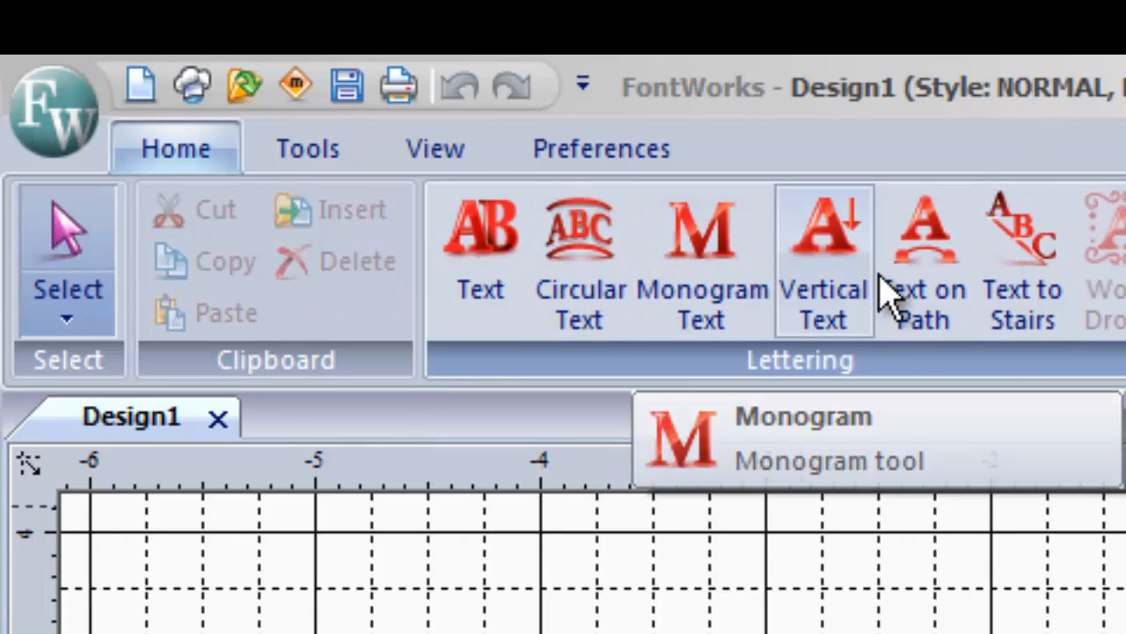
- Place a normal text object near the middle of the canvas and set its wording to Meadow
left_click(507, 264)
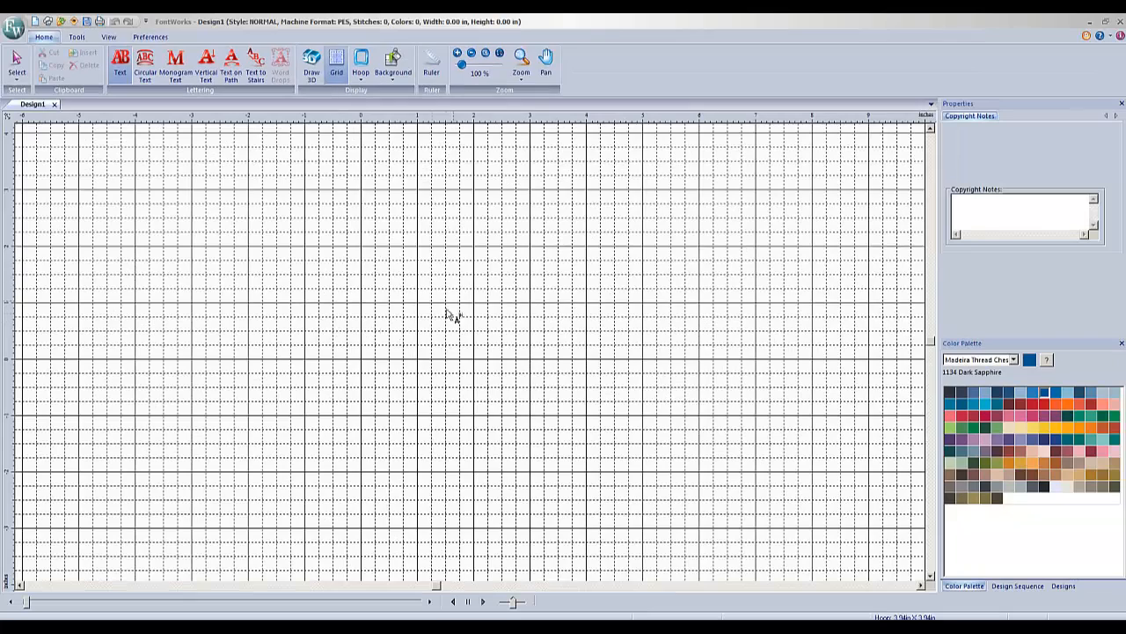
left_click(349, 350)
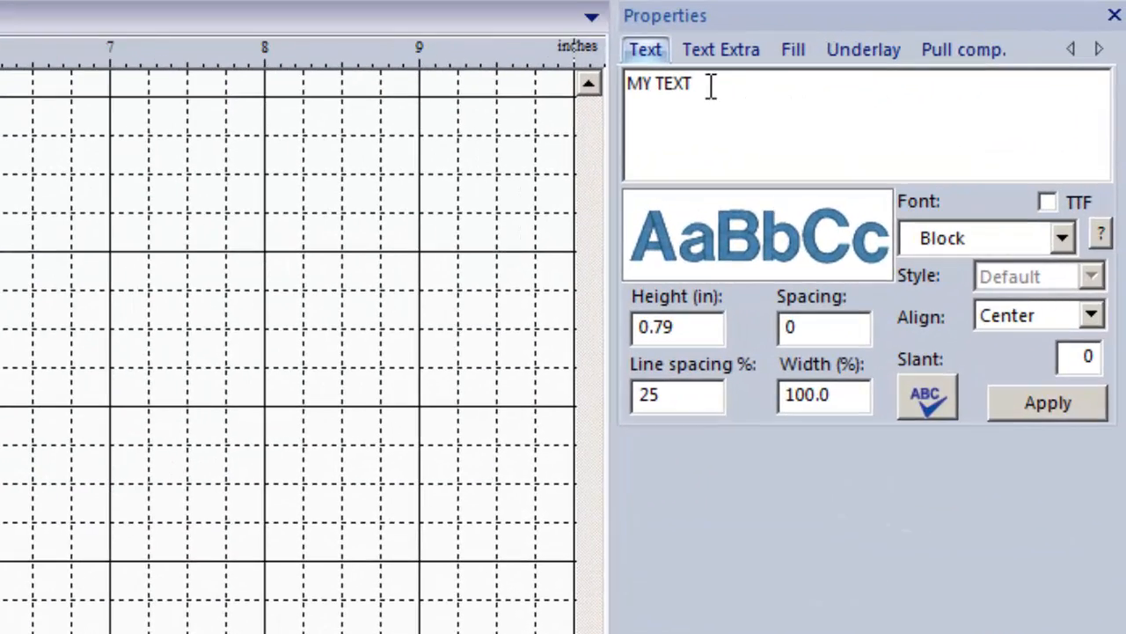
left_click(730, 125)
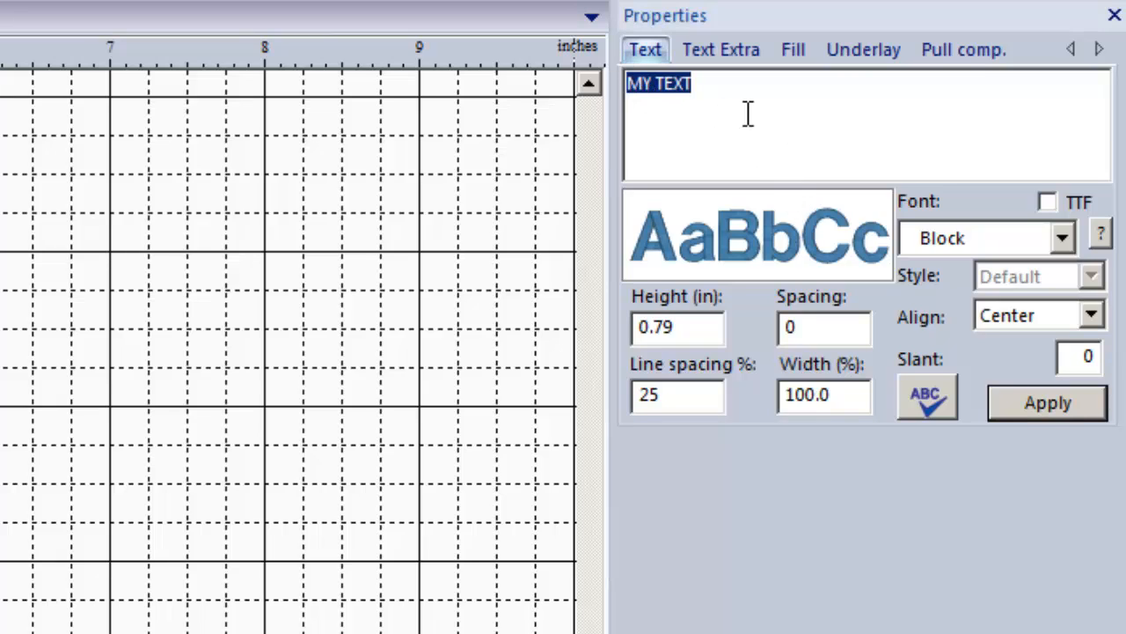
type("Meadow")
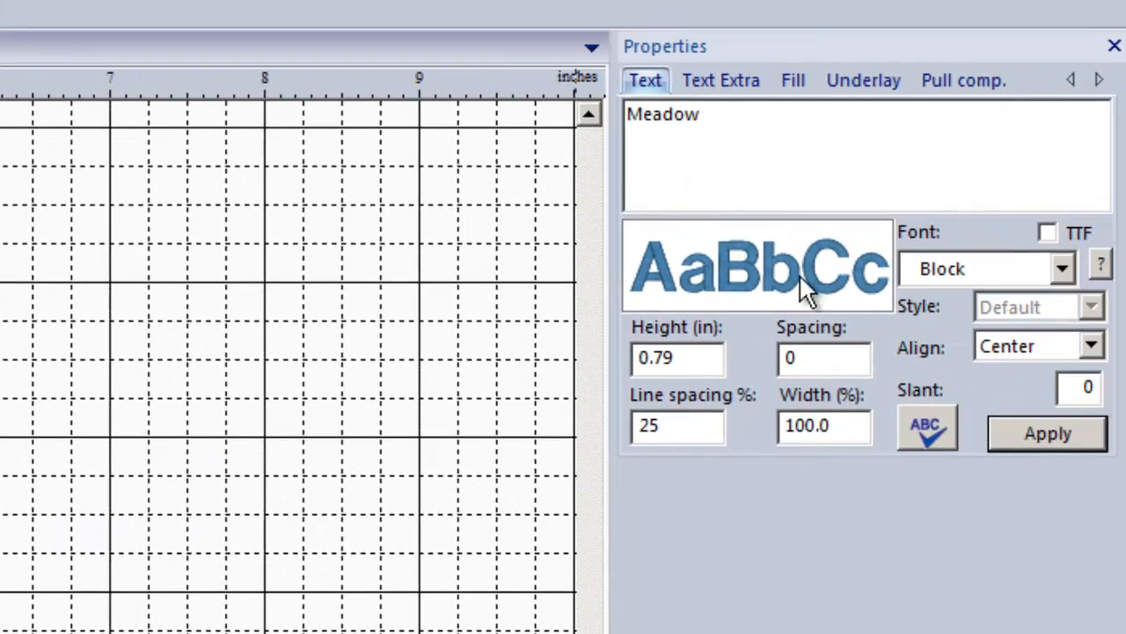
left_click(1043, 438)
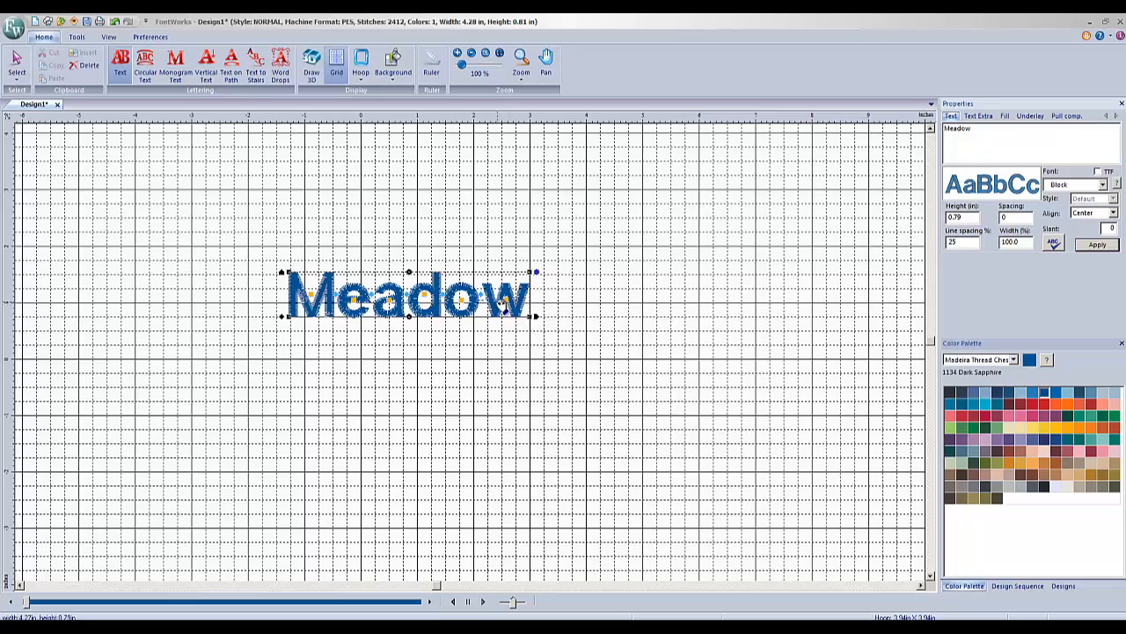
- Change the font of the Meadow lettering to Giddy and apply it
left_click_drag(385, 313, 435, 308)
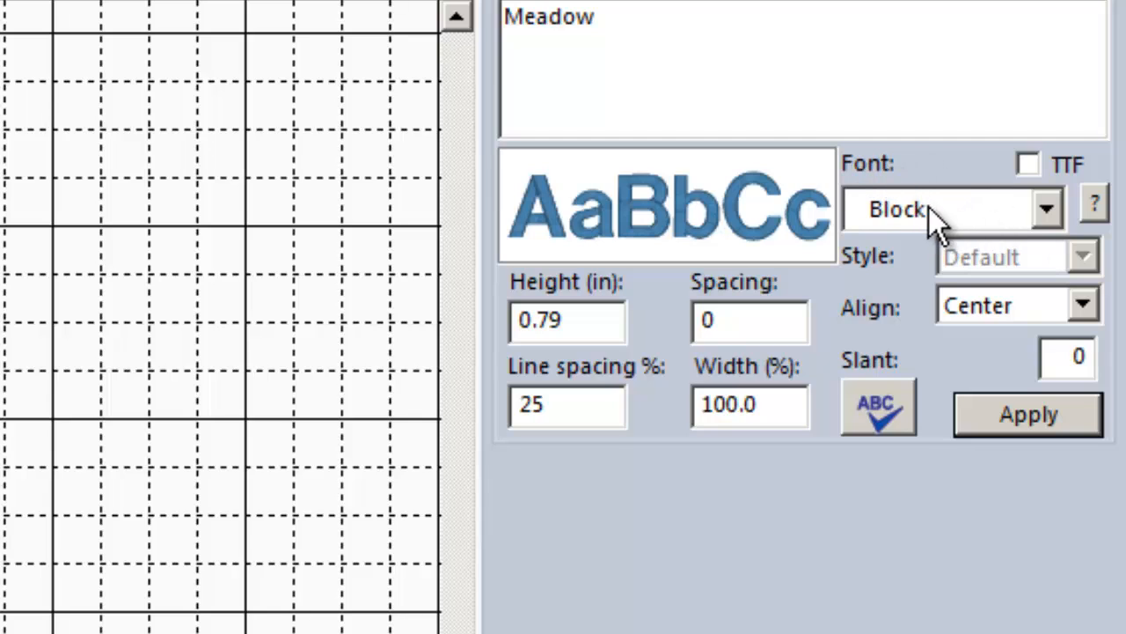
left_click(1048, 209)
scroll(1021, 351, "up", 4)
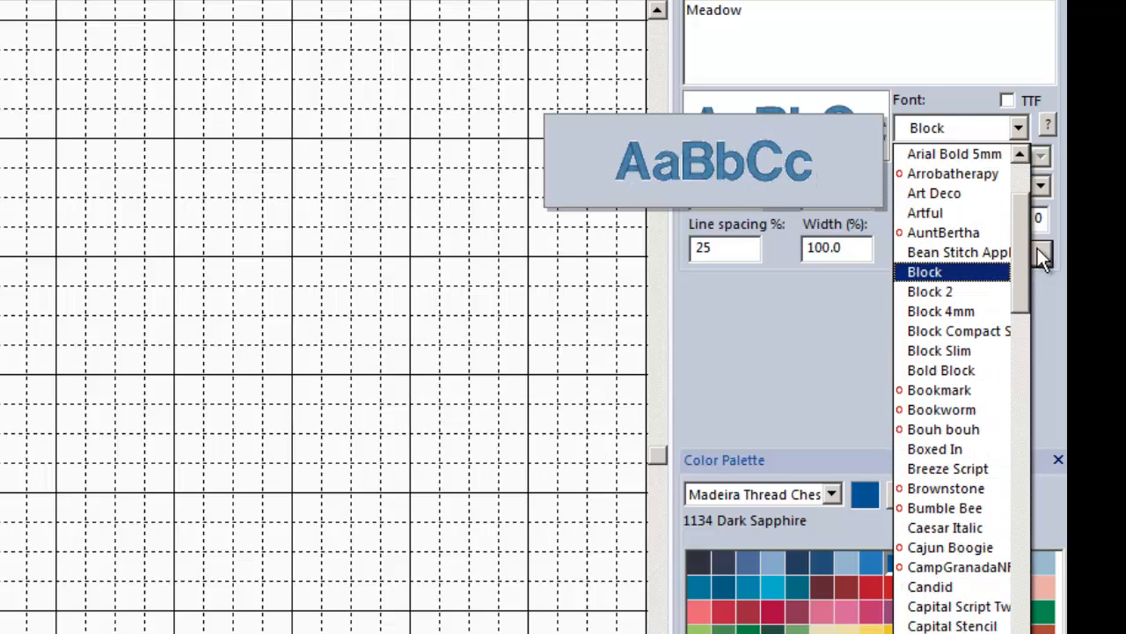
left_click_drag(1023, 256, 1019, 352)
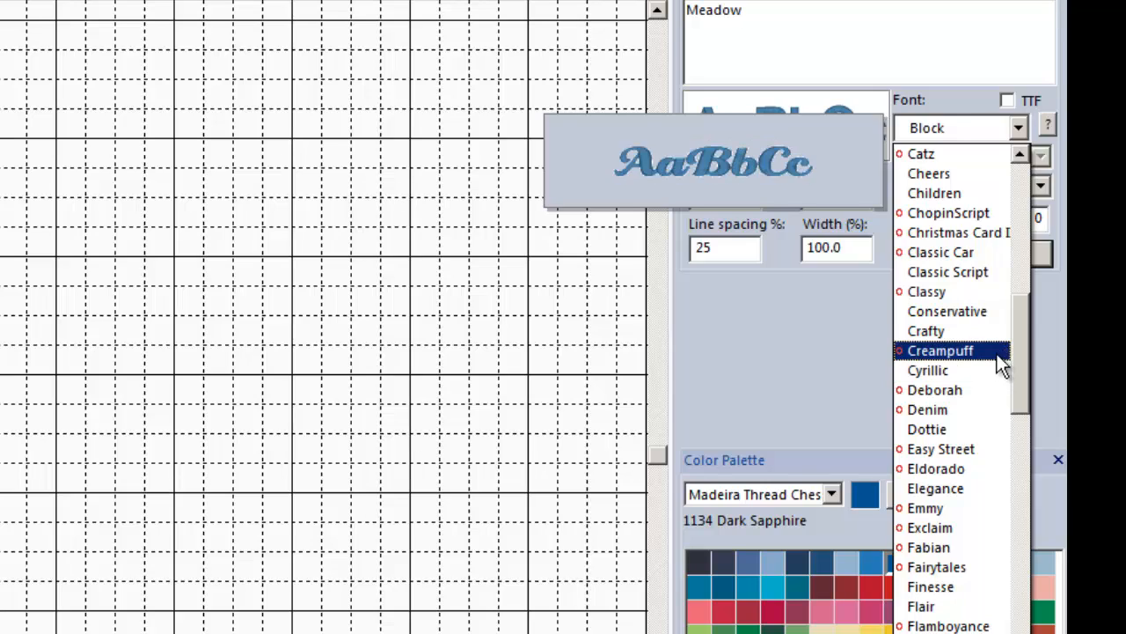
left_click_drag(1017, 341, 1019, 382)
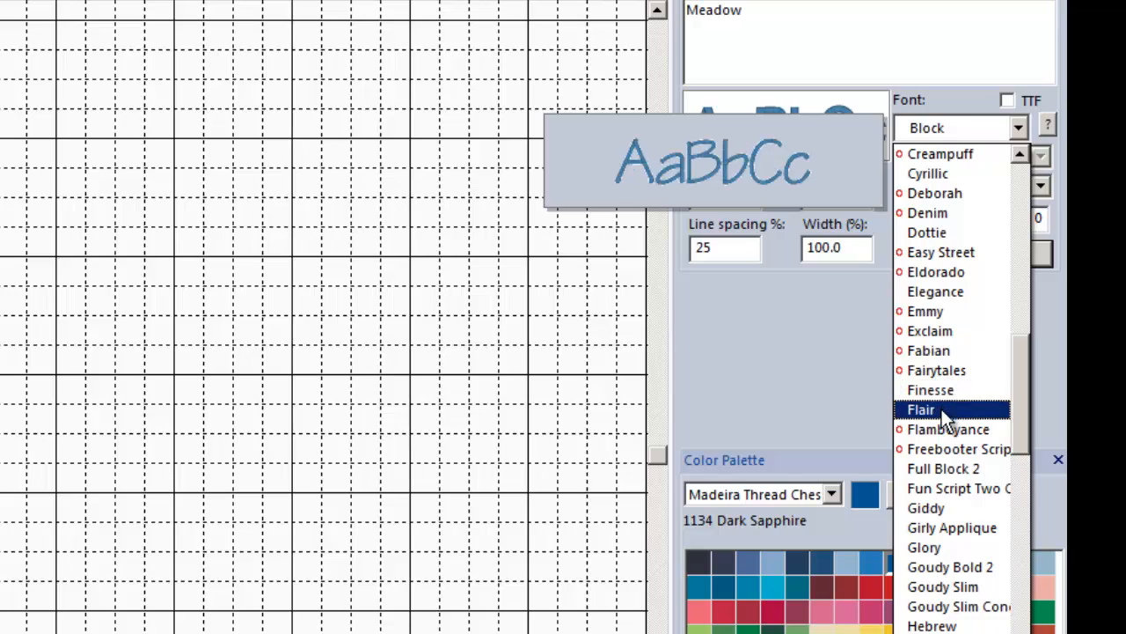
left_click(945, 508)
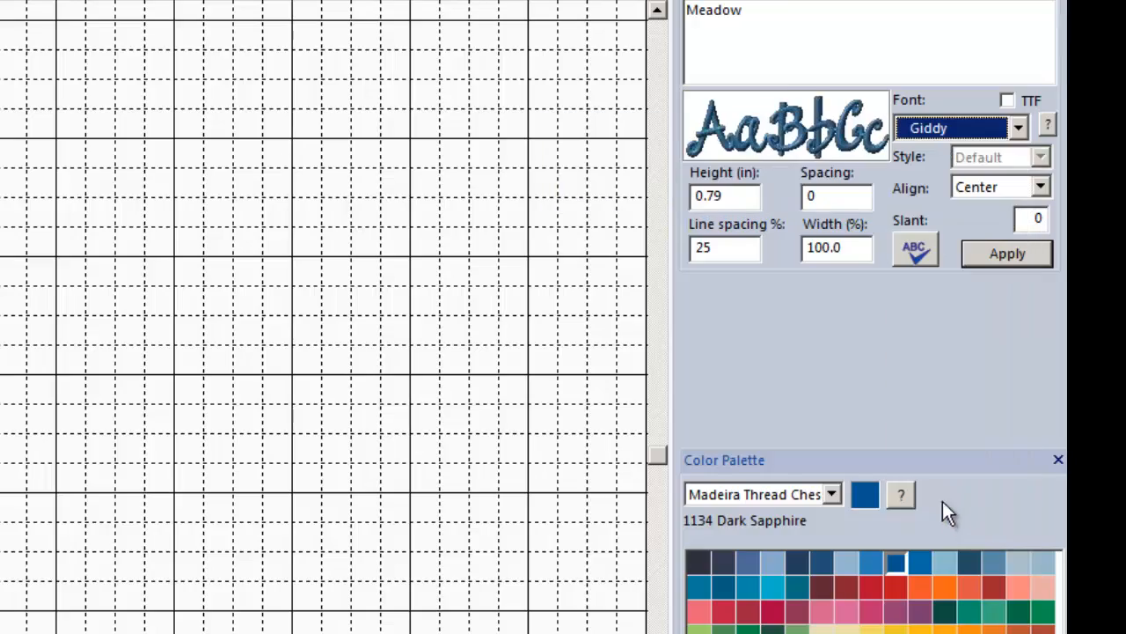
left_click(1003, 255)
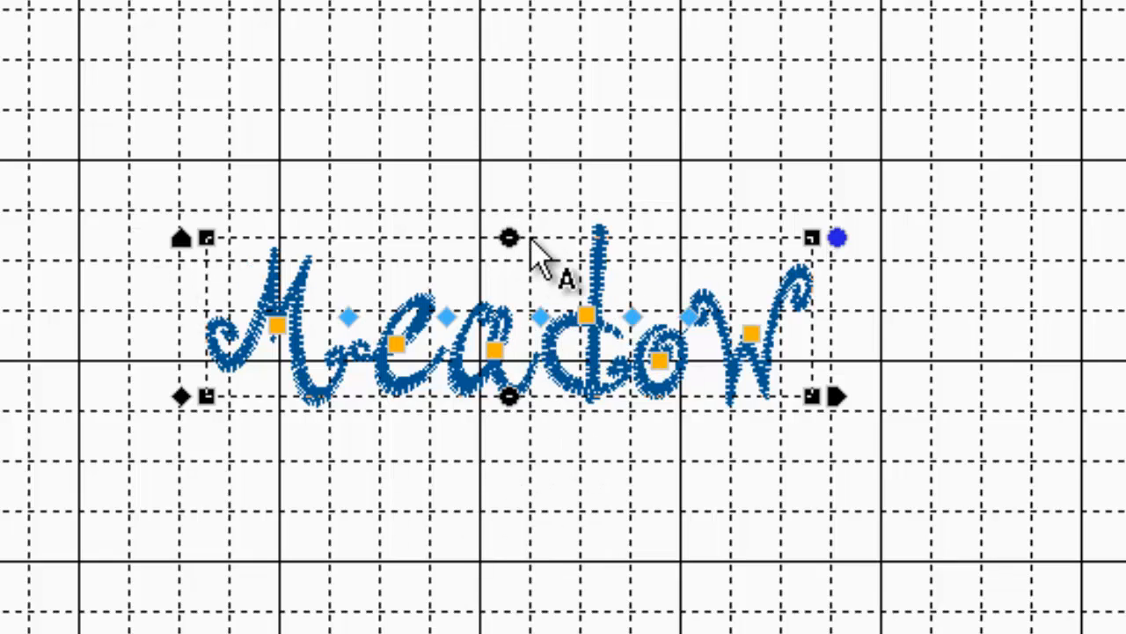
- Warp the Meadow envelope: bulge its lower edge, stretch the w end taller, shorten the M end and curve the upper edge inward
left_click_drag(509, 237, 509, 187)
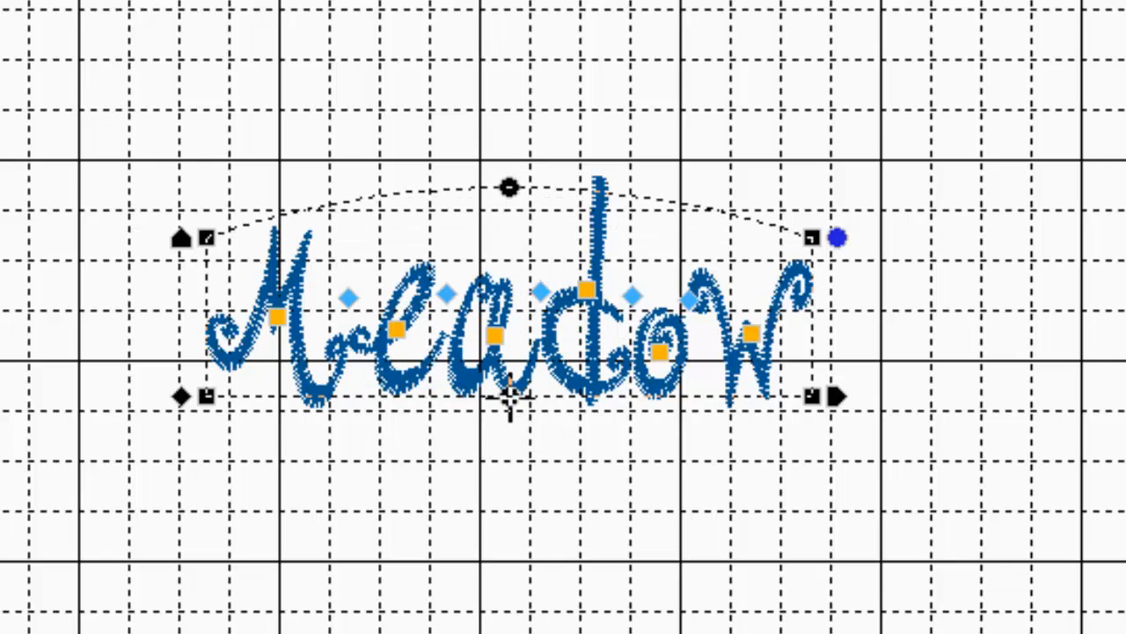
left_click_drag(510, 397, 577, 458)
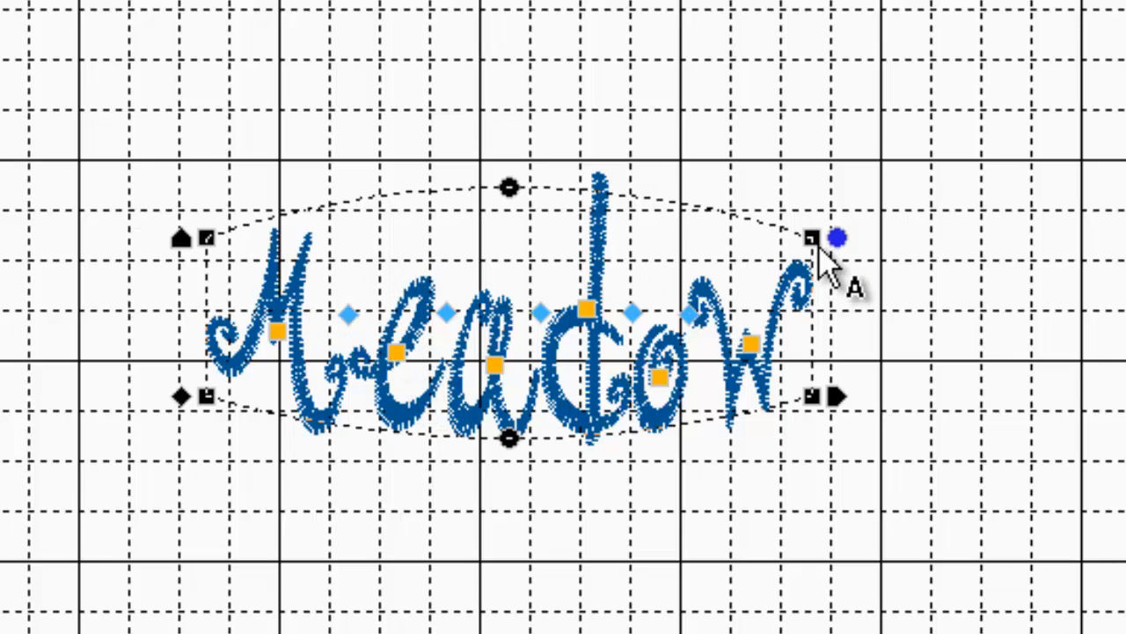
left_click_drag(811, 240, 813, 113)
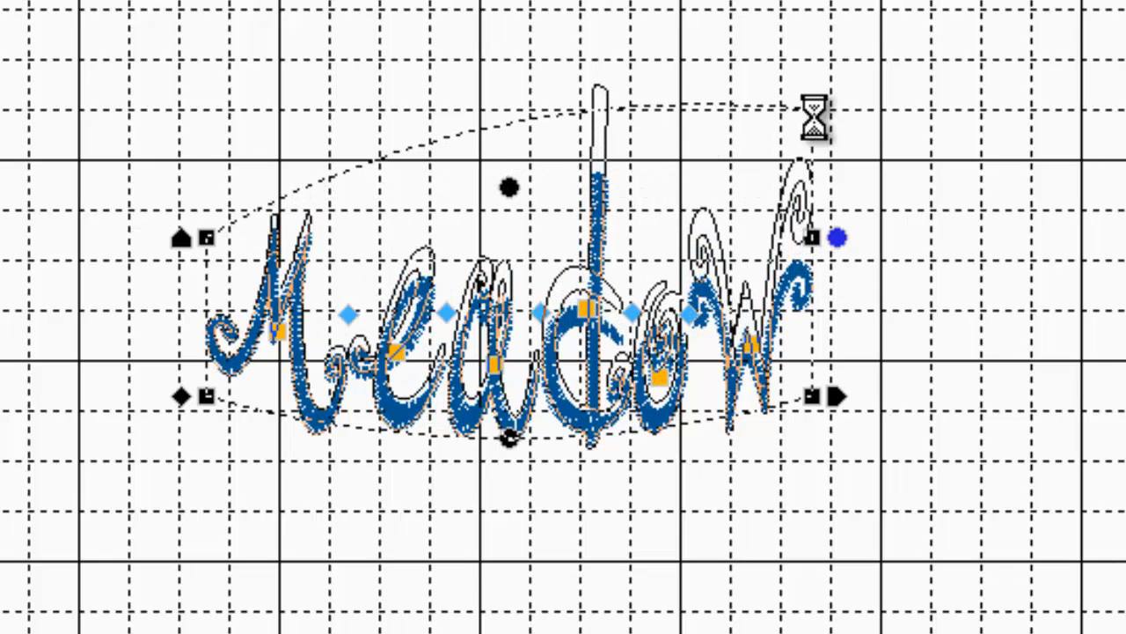
left_click_drag(812, 397, 812, 470)
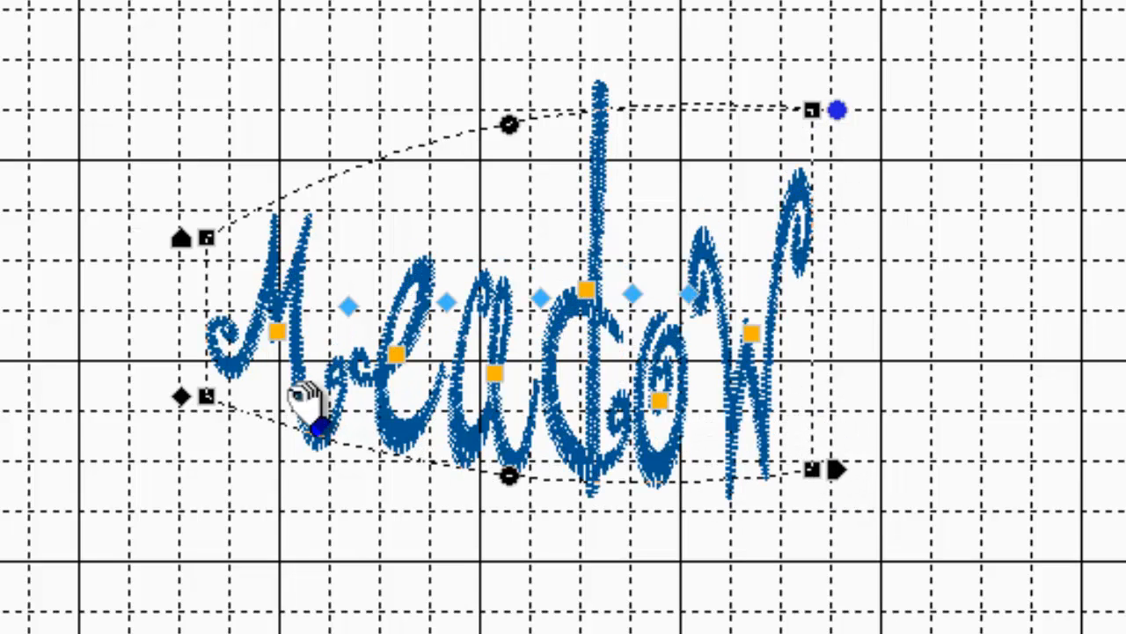
left_click_drag(207, 377, 207, 363)
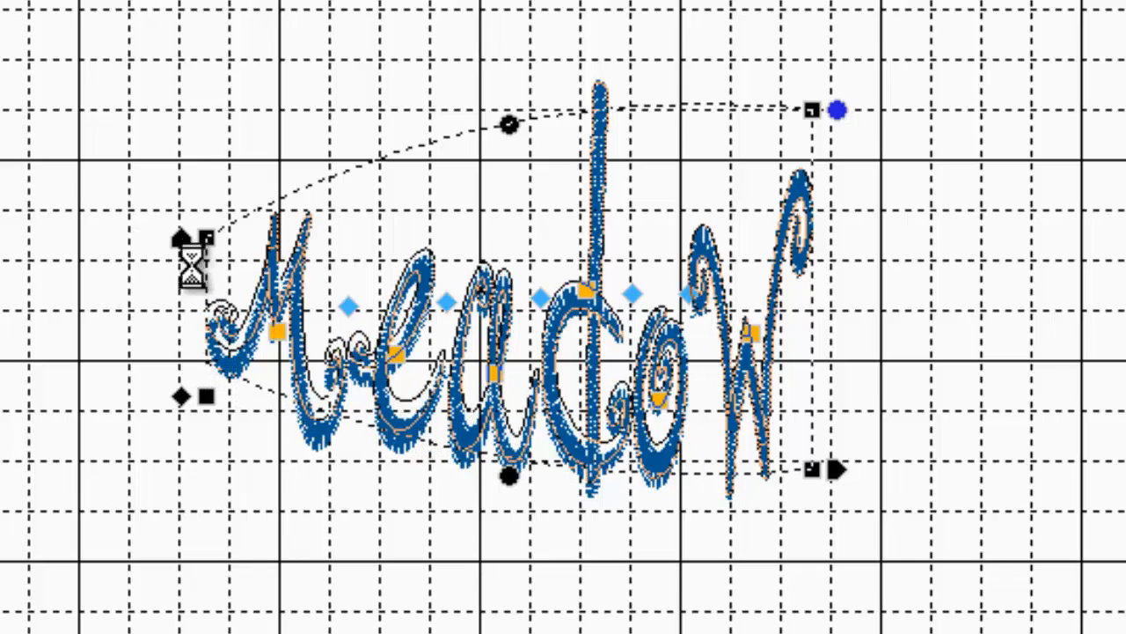
left_click_drag(379, 294, 521, 133)
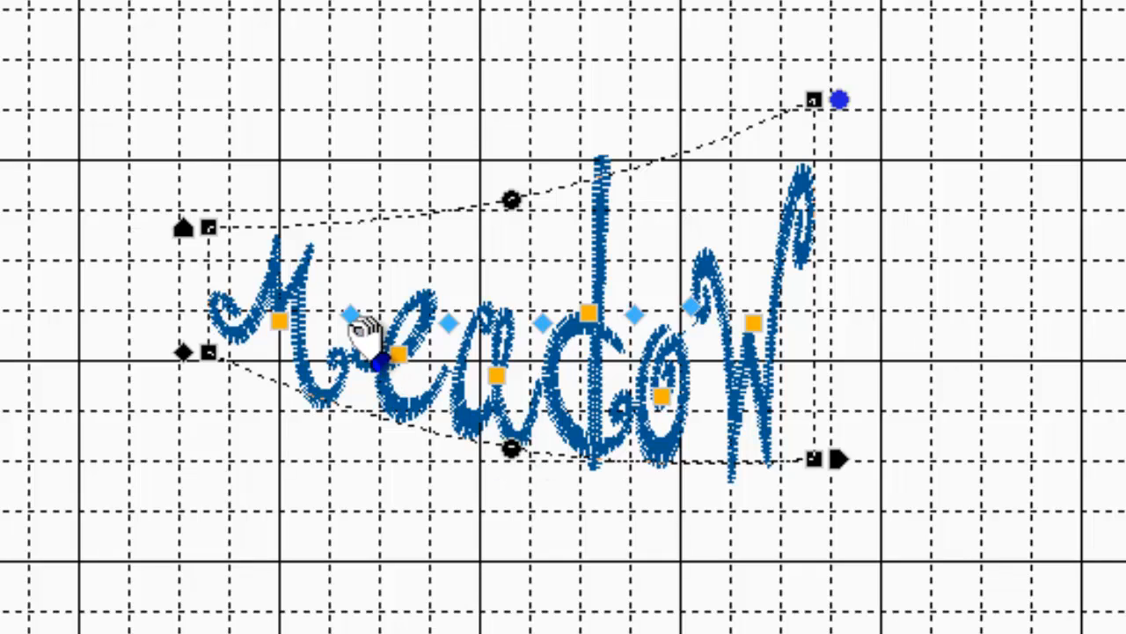
- Widen the gap between the M and the e in the Meadow lettering
left_click_drag(351, 315, 424, 317)
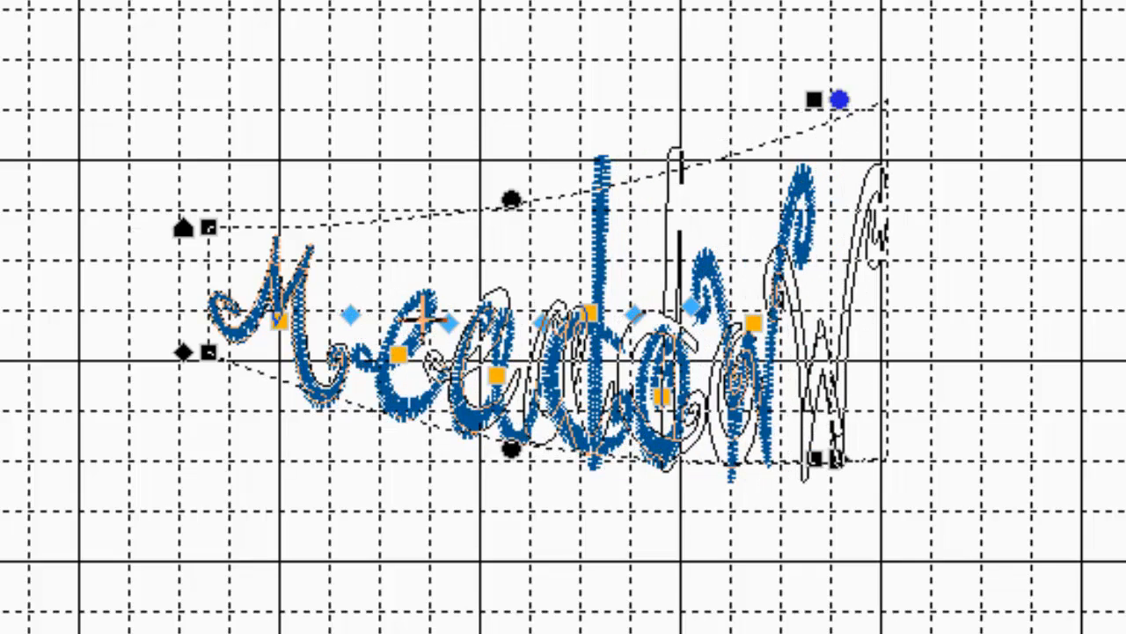
mouse_move(444, 380)
left_mouse_down()
mouse_move(337, 372)
mouse_move(470, 379)
mouse_move(332, 393)
left_mouse_up()
- Enlarge the M well beyond the other letters, and shift the whole word up and to the right
left_click(279, 317)
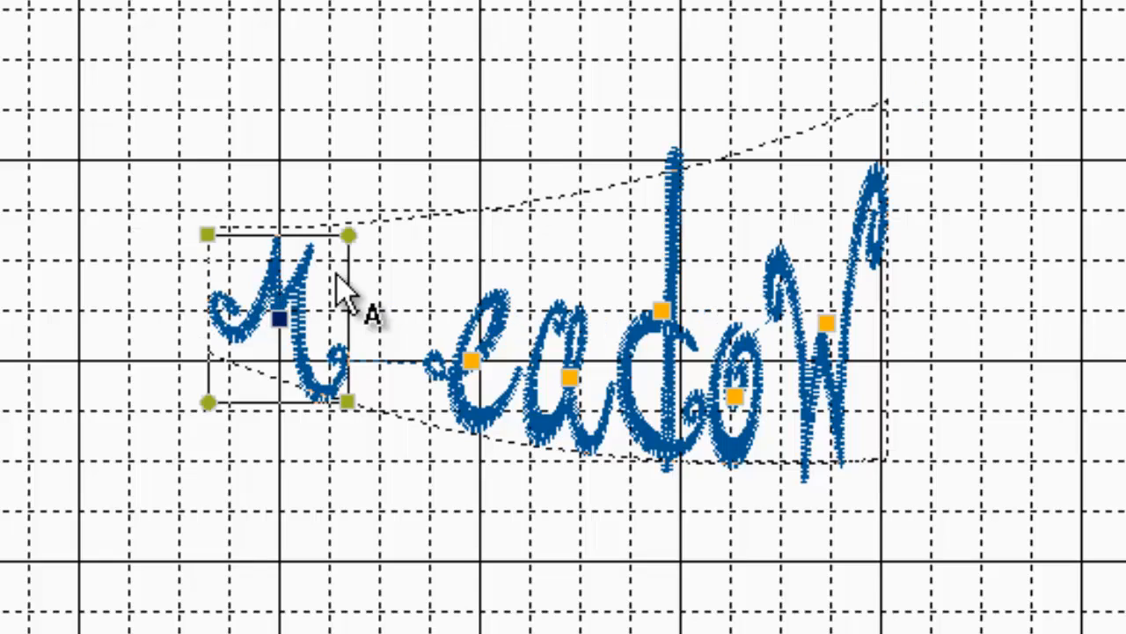
left_click_drag(206, 236, 71, 155)
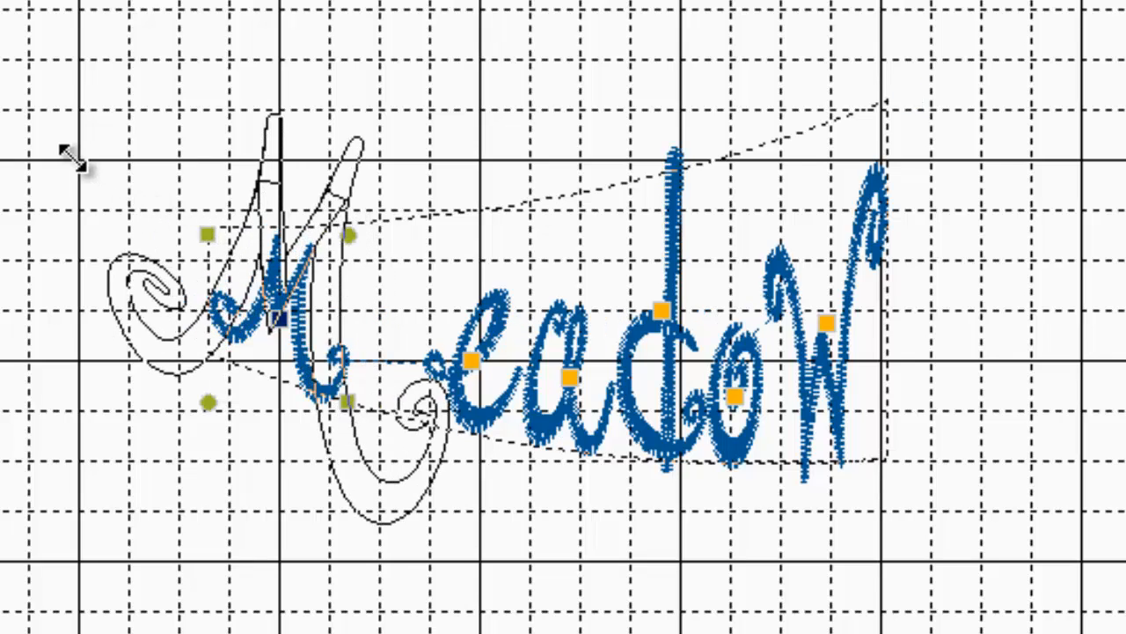
left_click(343, 326)
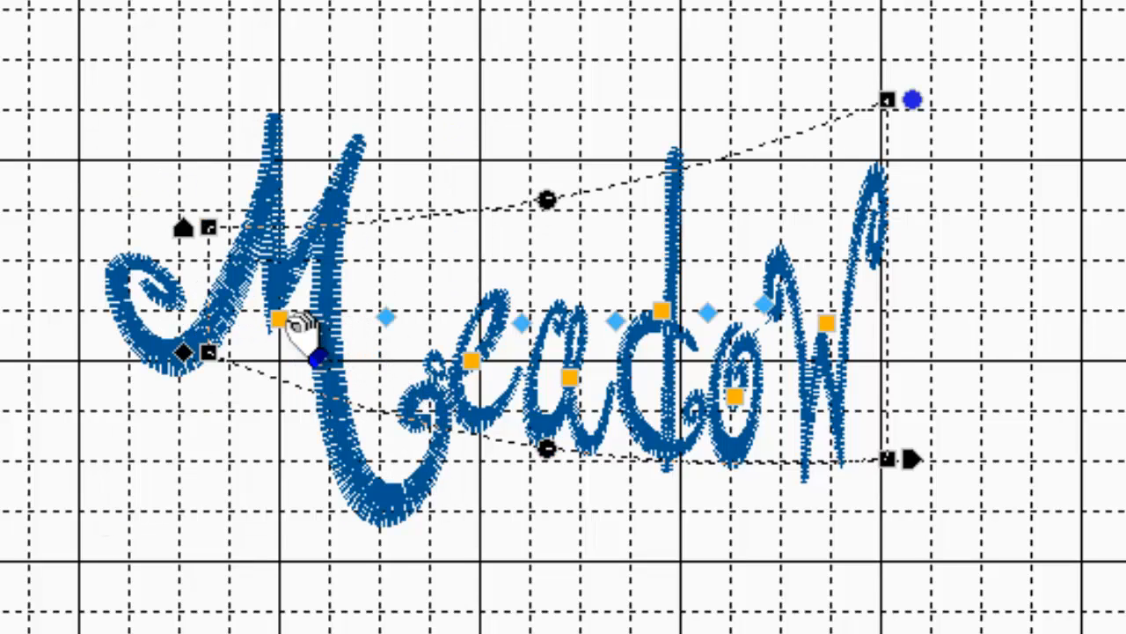
left_click_drag(286, 330, 591, 462)
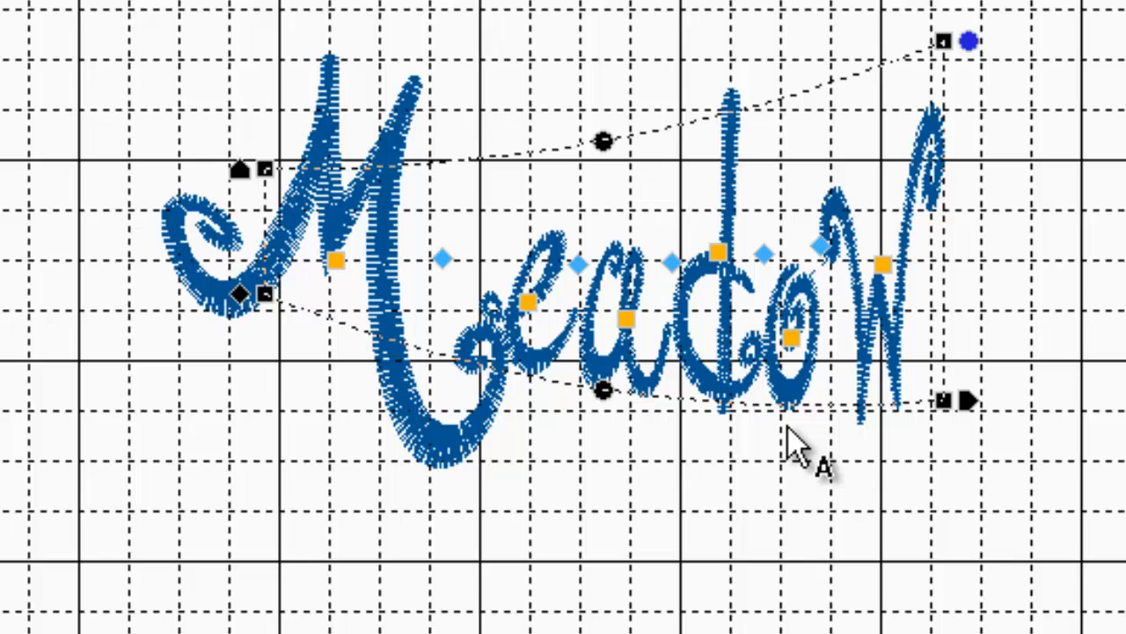
- Delete the warped Meadow lettering and place a new text object on the empty canvas
left_click_drag(671, 262, 317, 256)
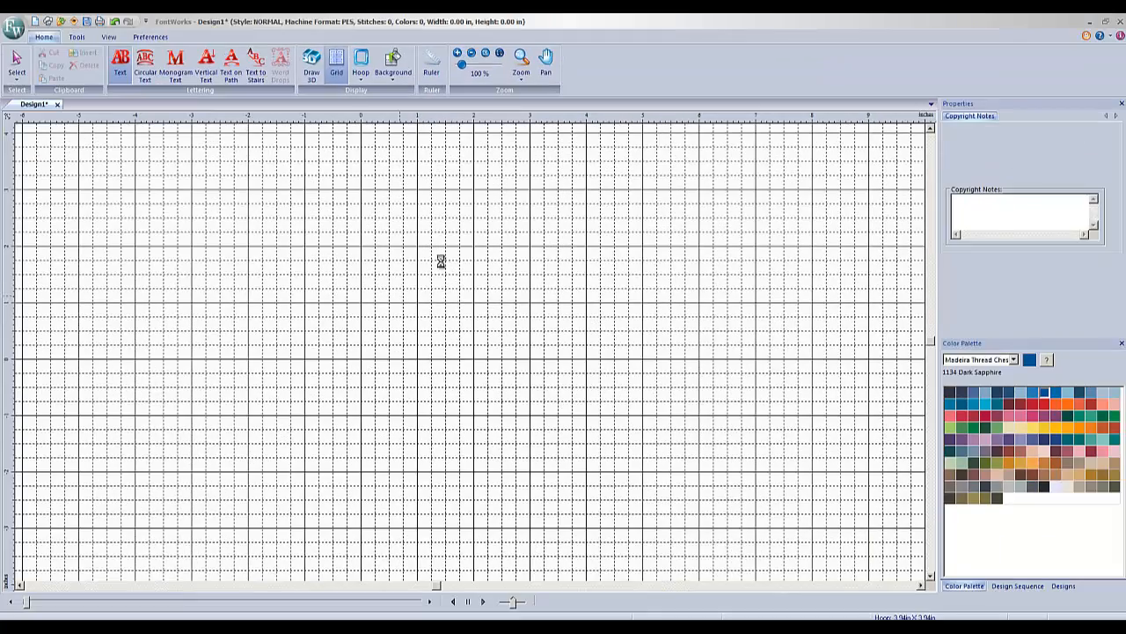
left_click_drag(515, 283, 452, 278)
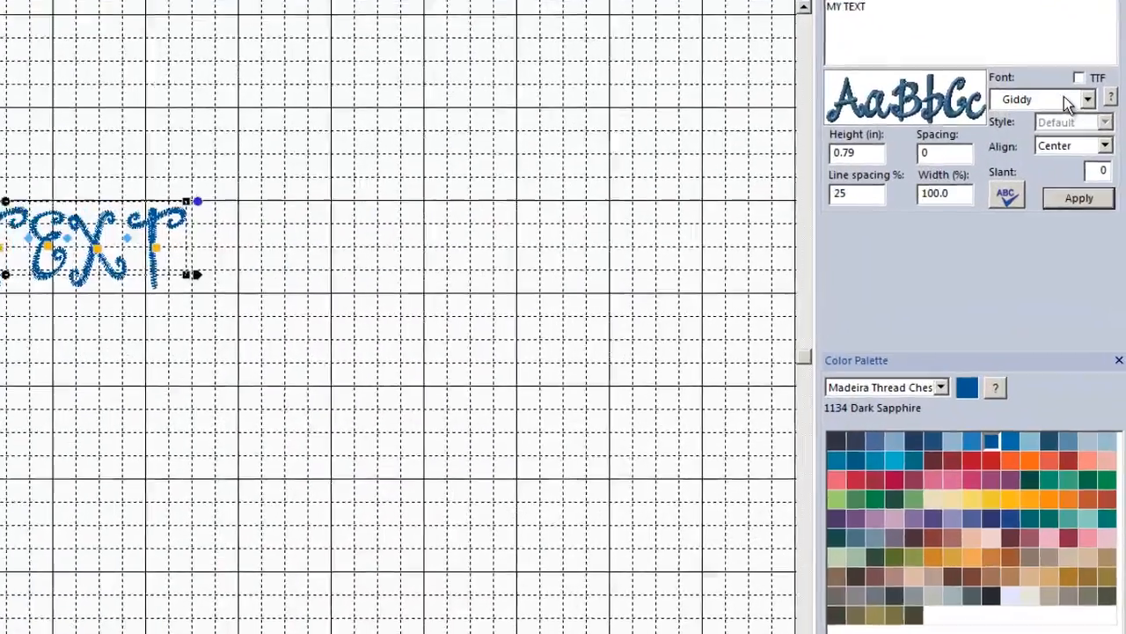
- Change the new text object's font to Catz and apply it
left_click(1091, 184)
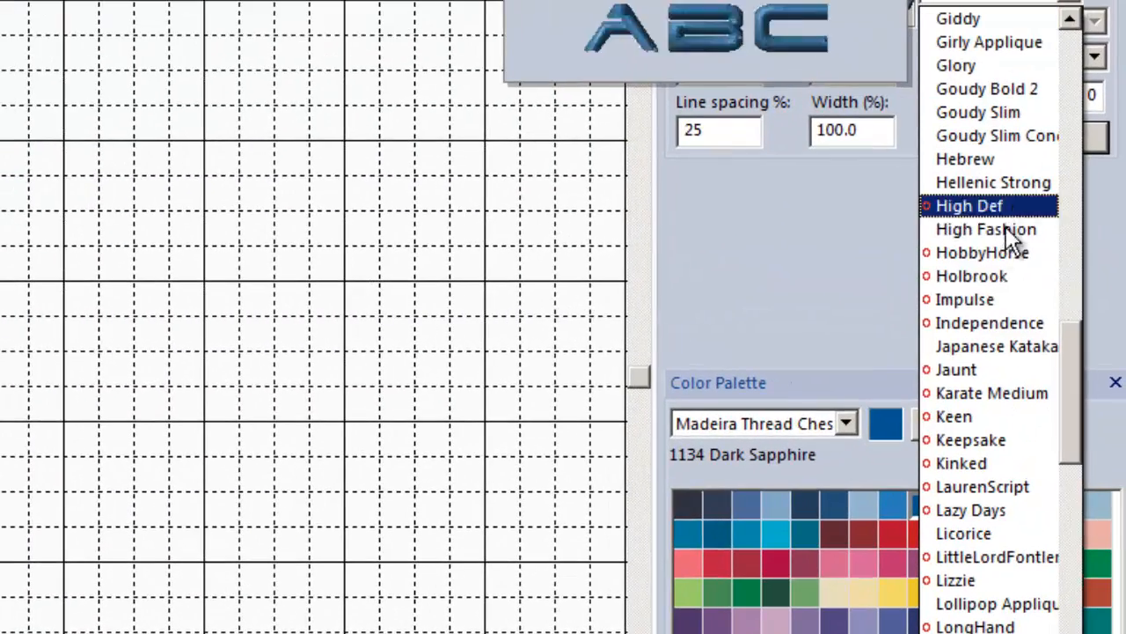
scroll(1068, 239, "up", 10)
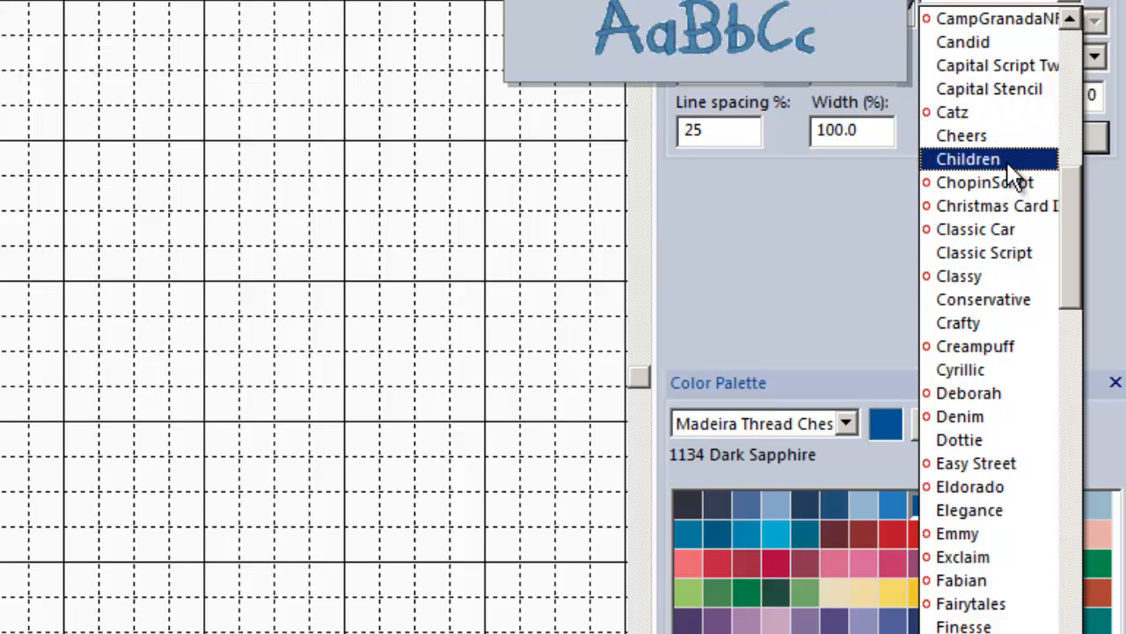
left_click(970, 115)
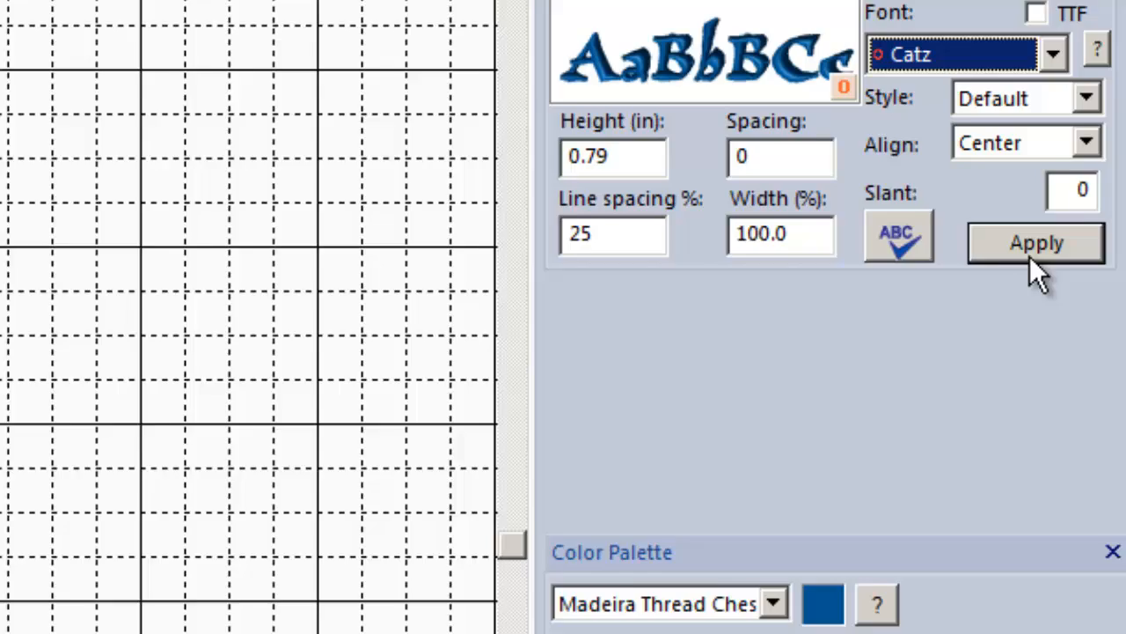
left_click(1050, 145)
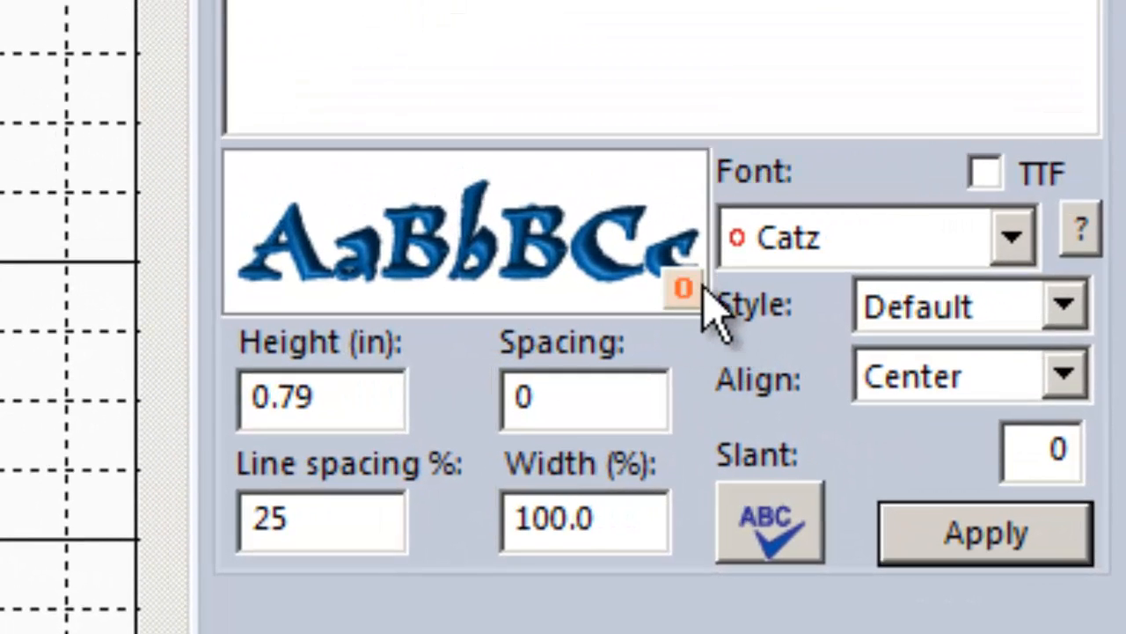
mouse_move(678, 294)
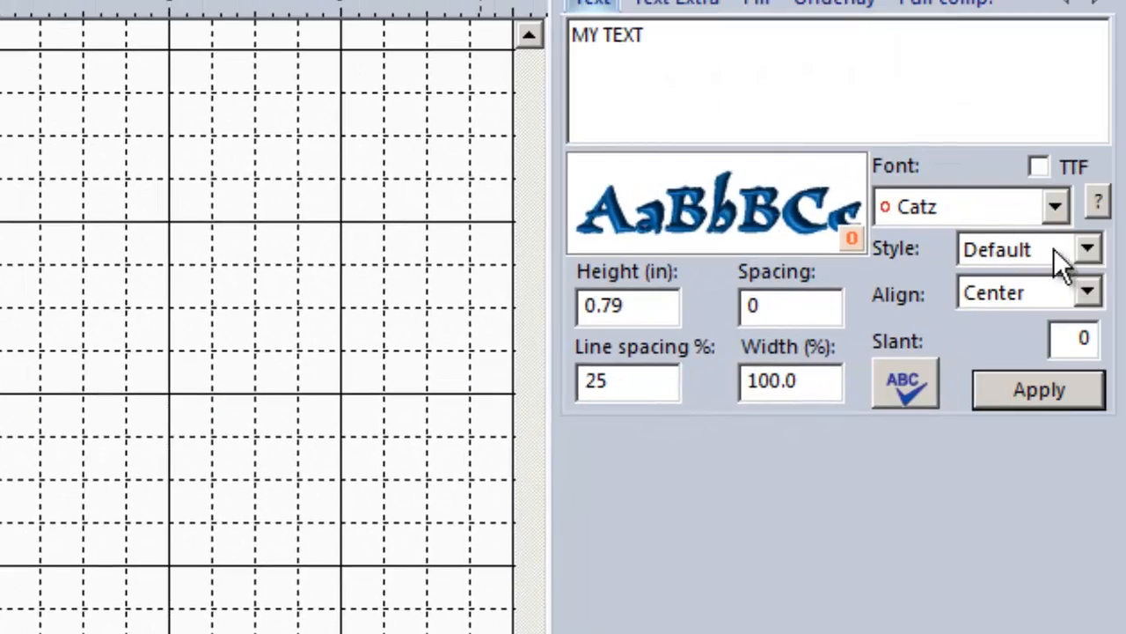
- Replace the placeholder wording MY TEXT with Meadow and apply it to the lettering
triple_click(593, 32)
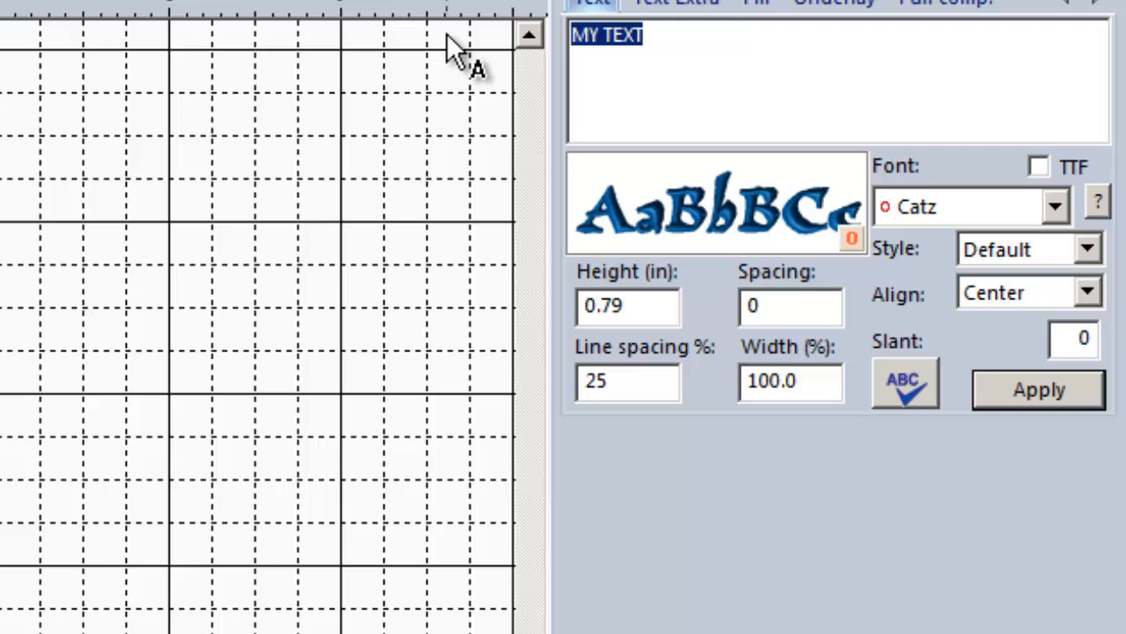
type("Meadow")
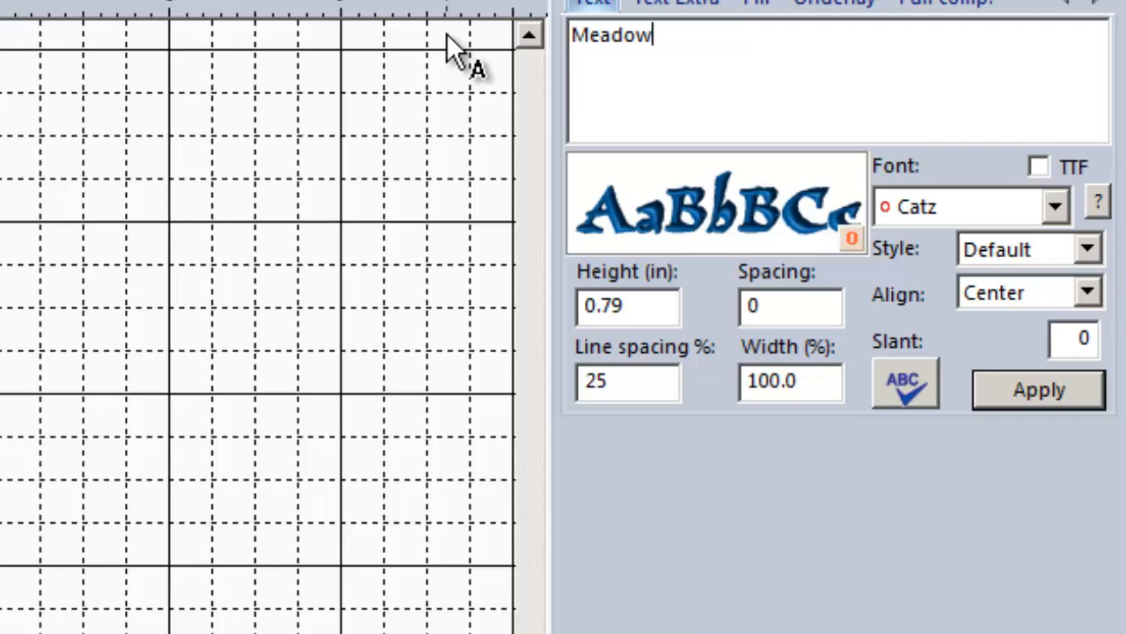
left_click(1014, 386)
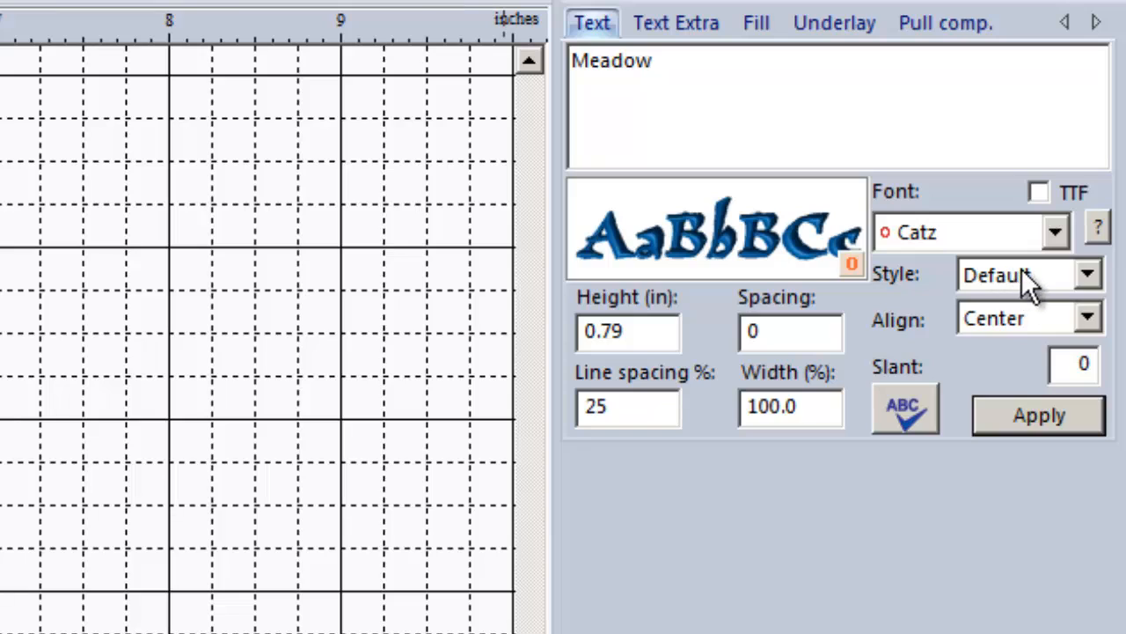
- Apply the Run style to the Meadow lettering and display its stitches in 3D
left_click(1089, 276)
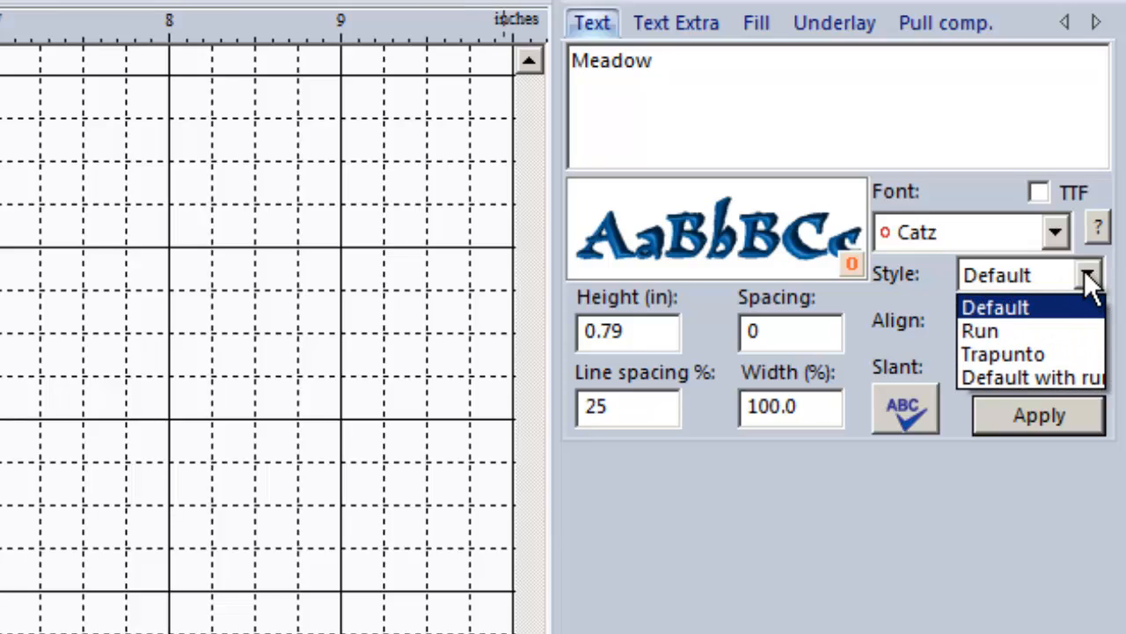
left_click(1029, 336)
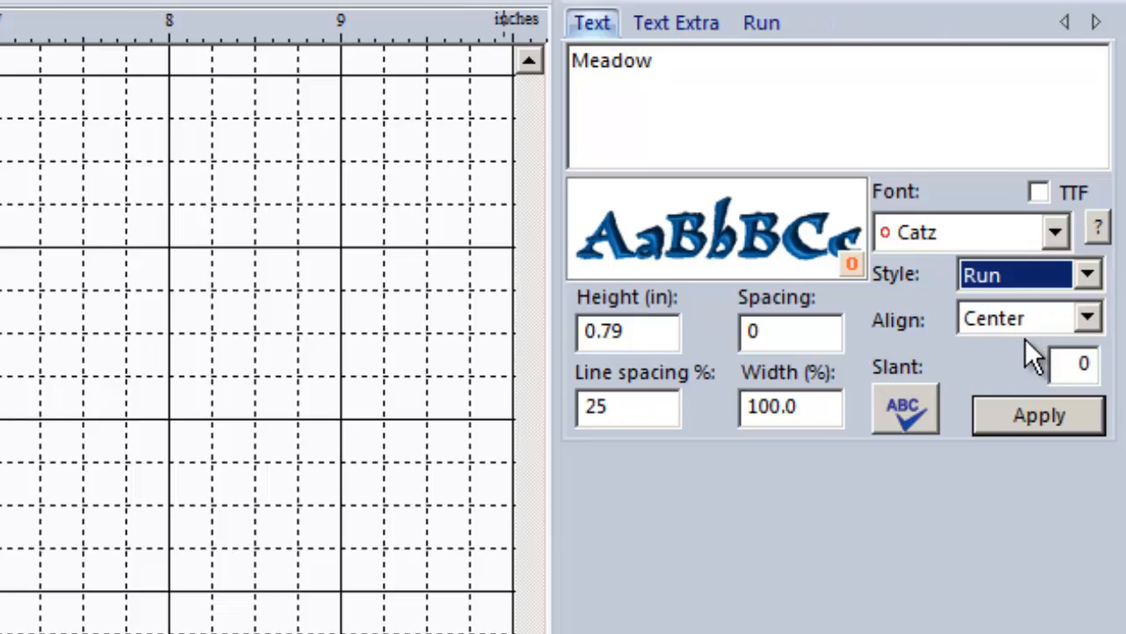
left_click(1023, 405)
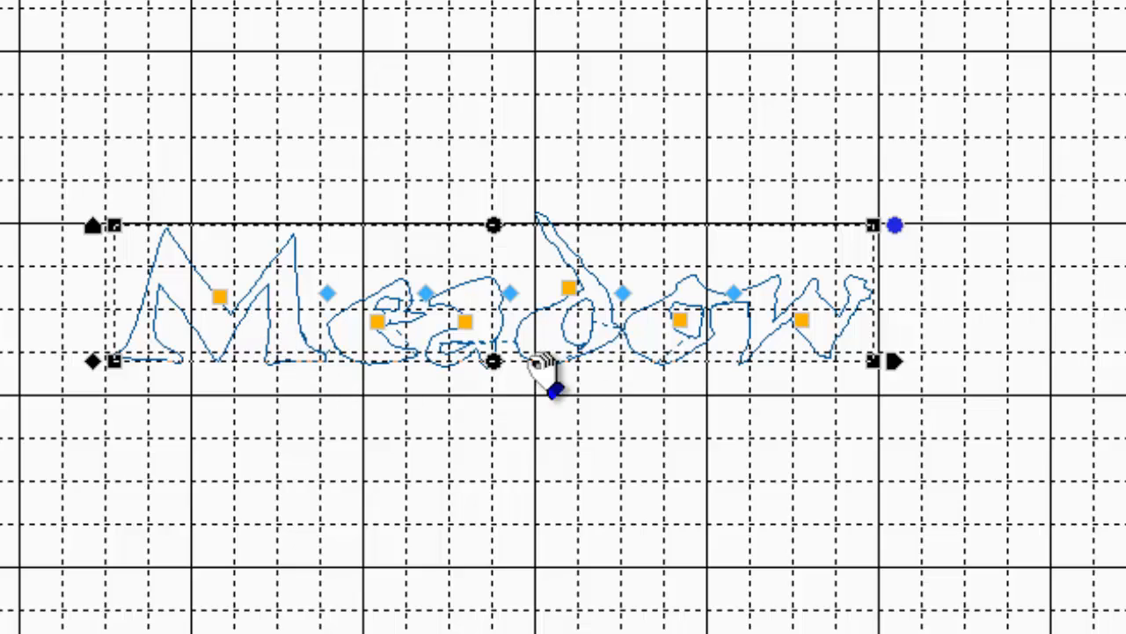
left_click(528, 2)
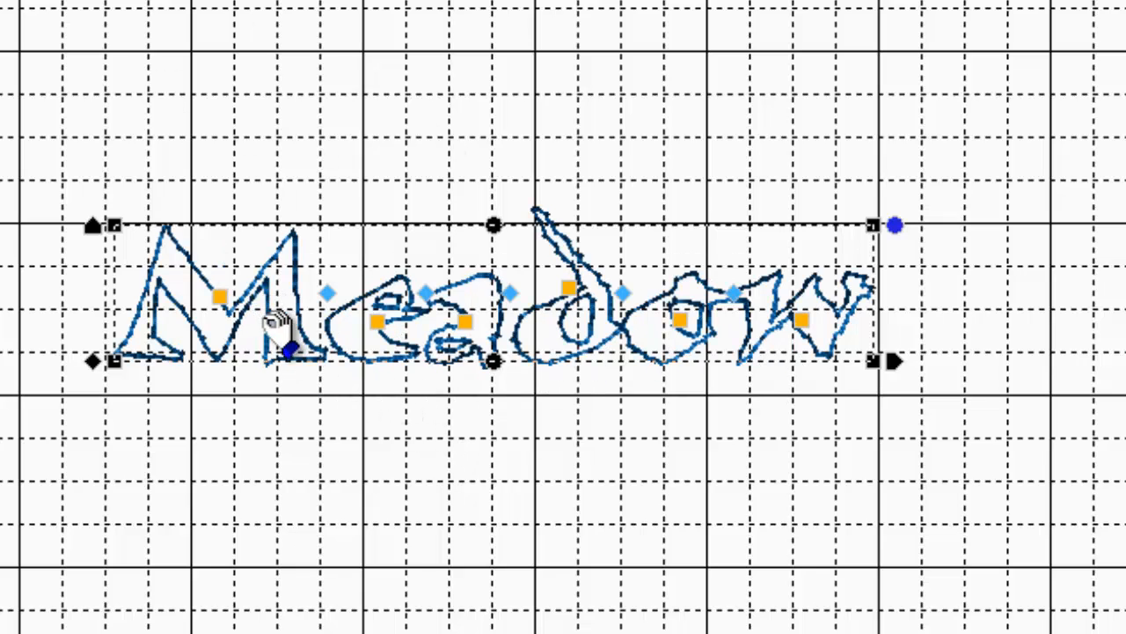
- Move the Meadow outline lettering down, enlarge it proportionally to about 2.03 inches high, and shift it left
left_click_drag(275, 320, 269, 389)
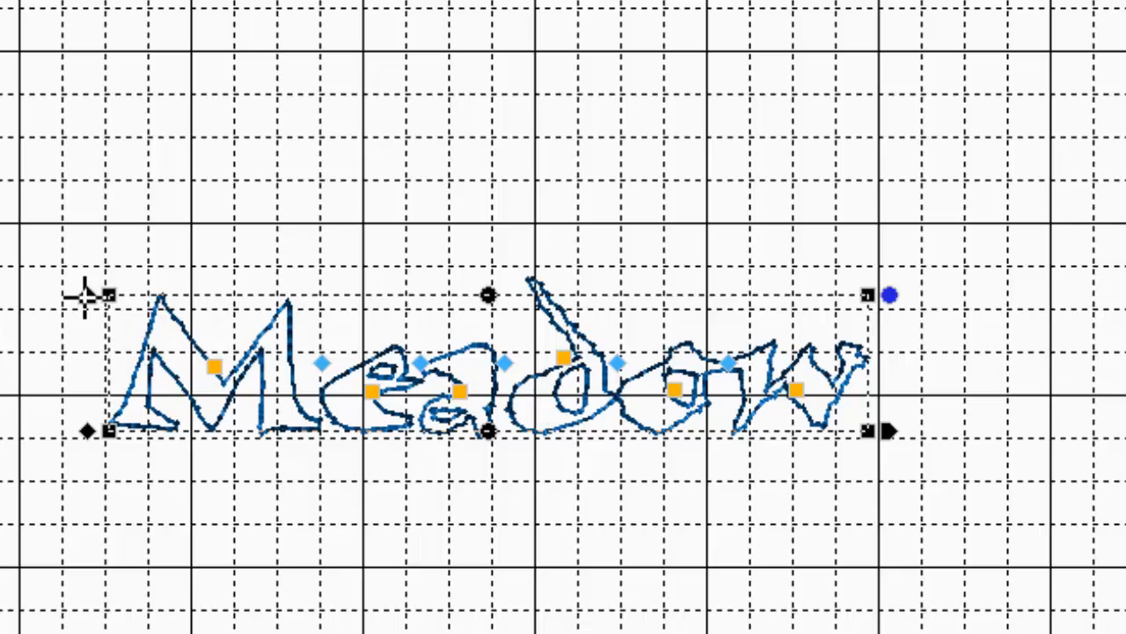
left_click_drag(86, 297, 94, 84)
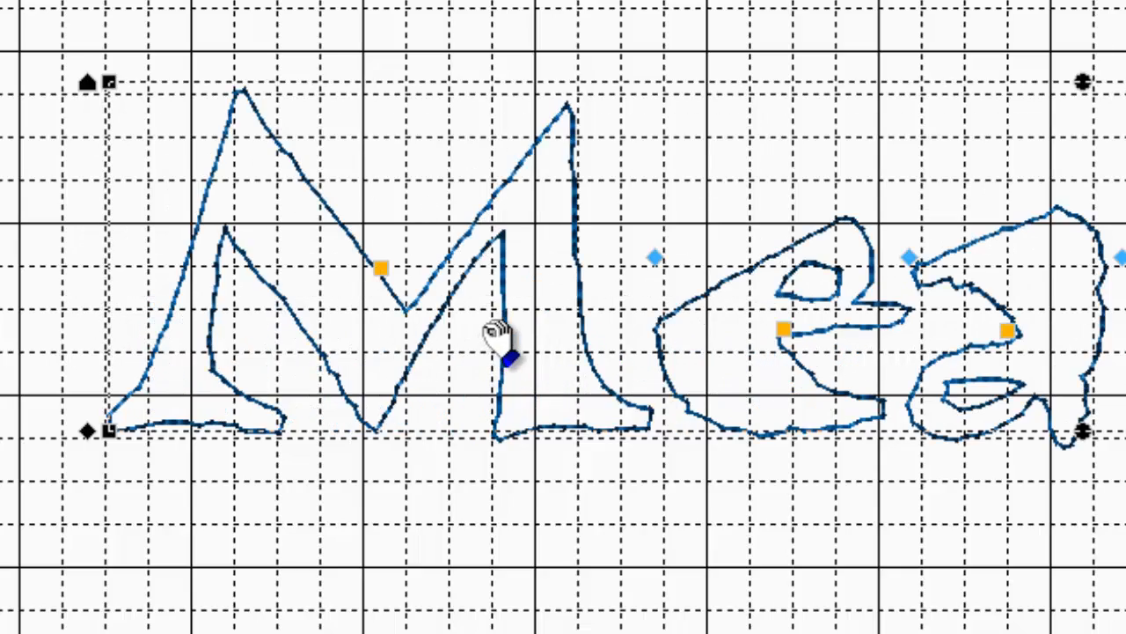
left_click_drag(504, 338, 2, 398)
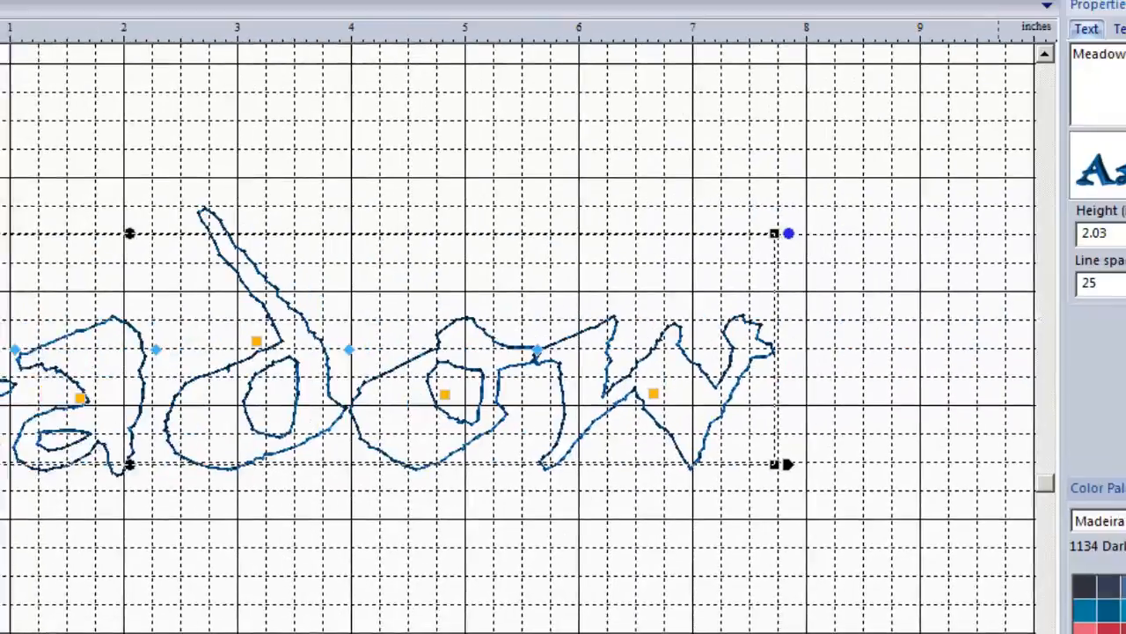
- Change the Meadow lettering's style to Trapunto and apply it
left_click(1091, 284)
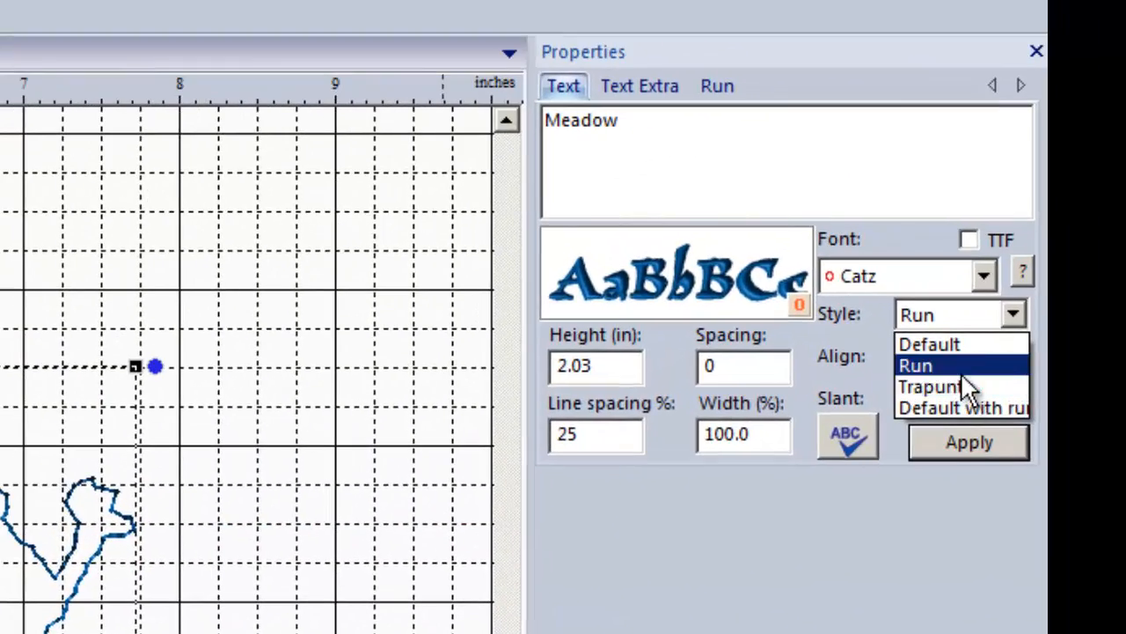
left_click(963, 385)
left_click(959, 441)
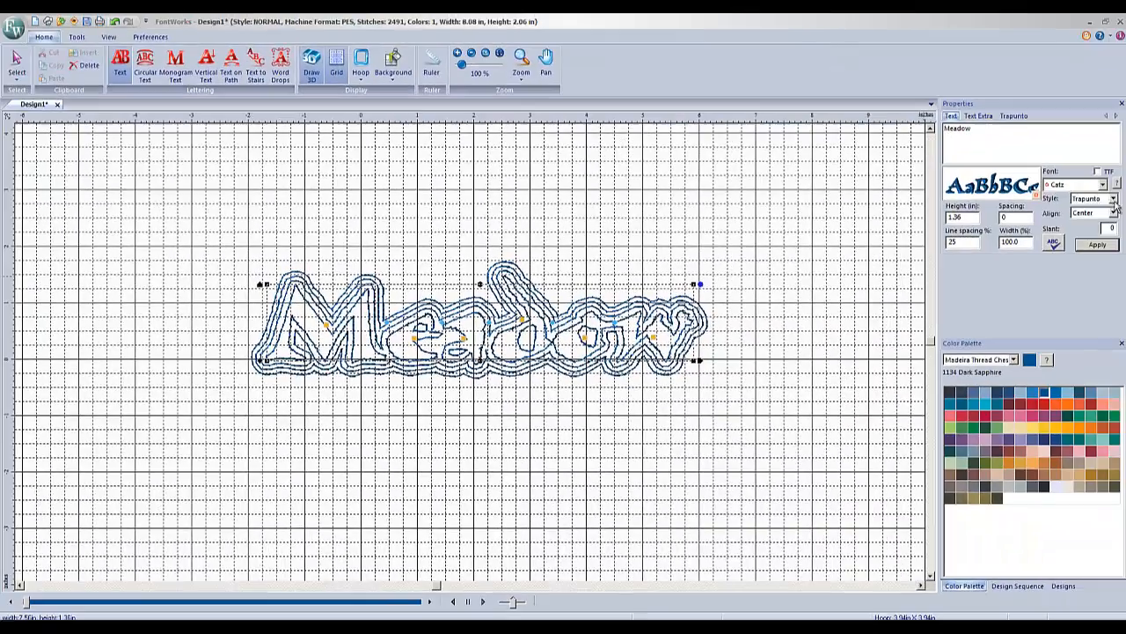
- Apply the Default with run style to the Meadow lettering and inspect the outlined stitches of the w up close
left_click(1113, 201)
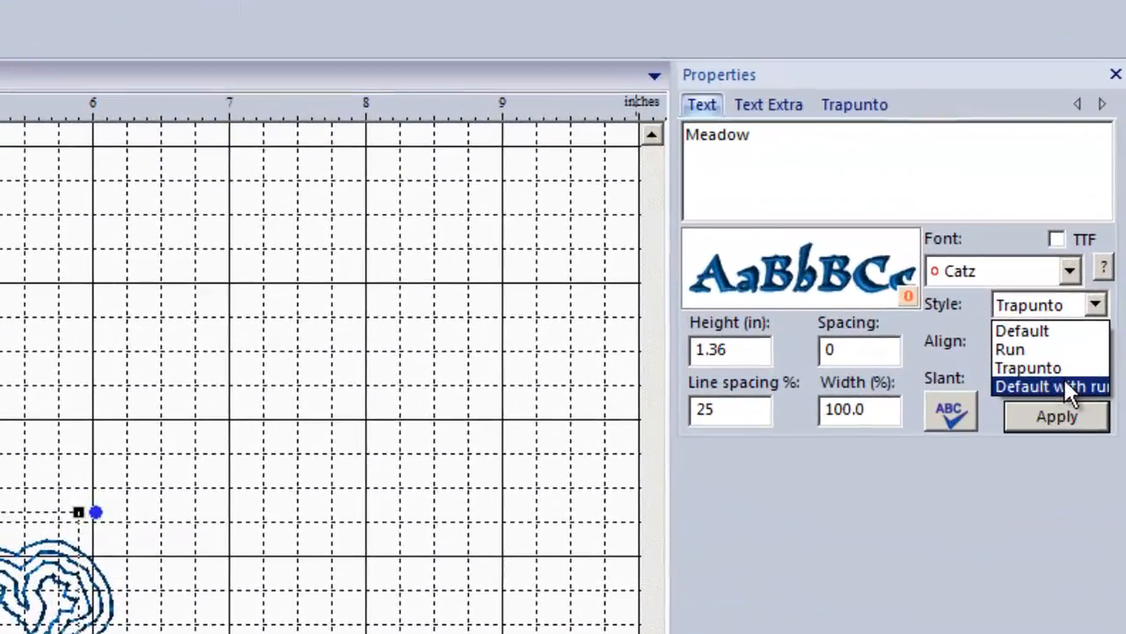
left_click(1052, 386)
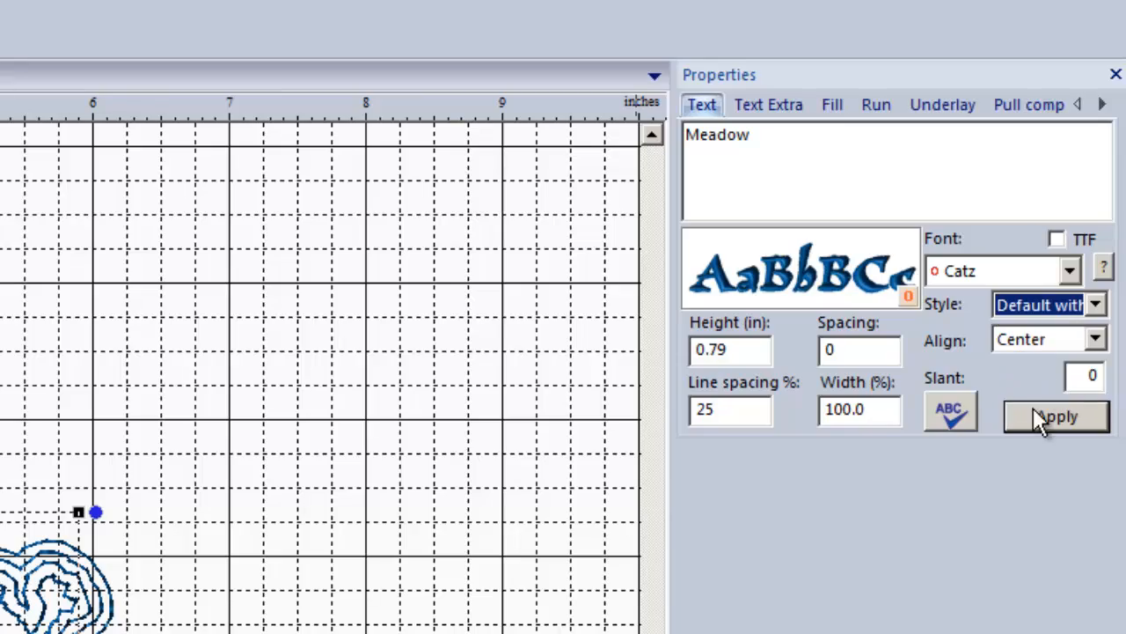
left_click(1056, 412)
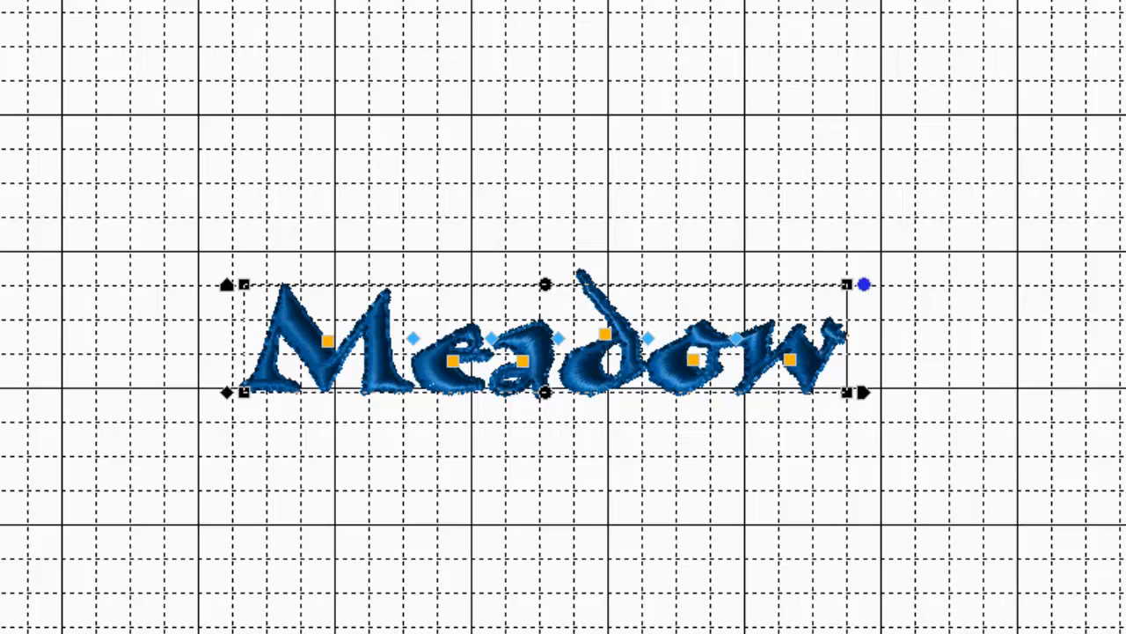
left_click_drag(704, 269, 900, 464)
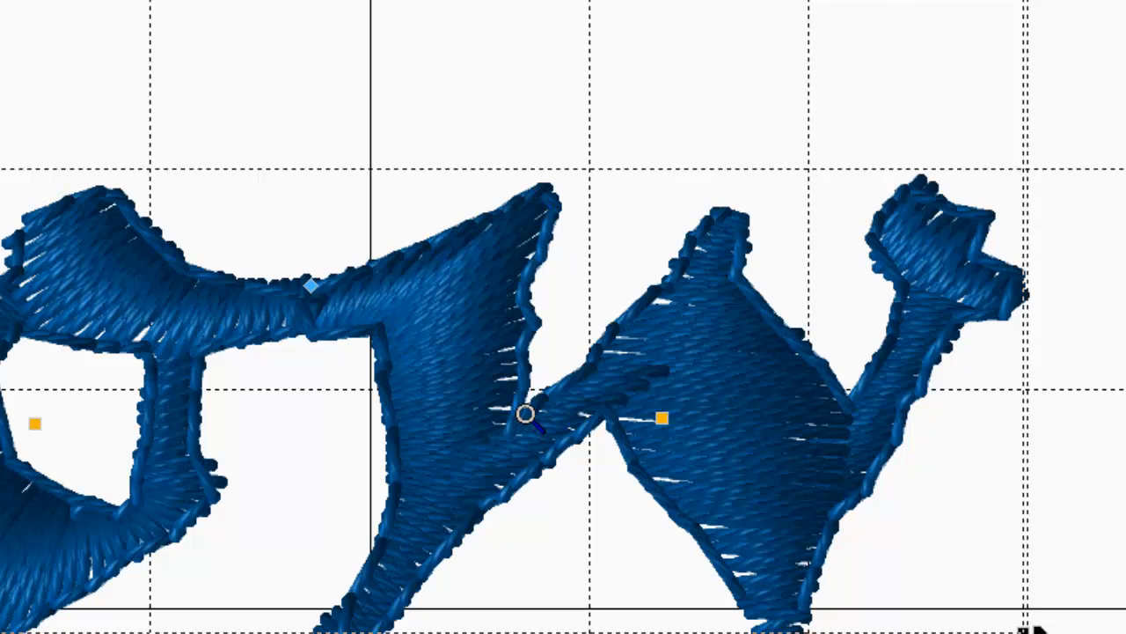
scroll(526, 413, "down", 2)
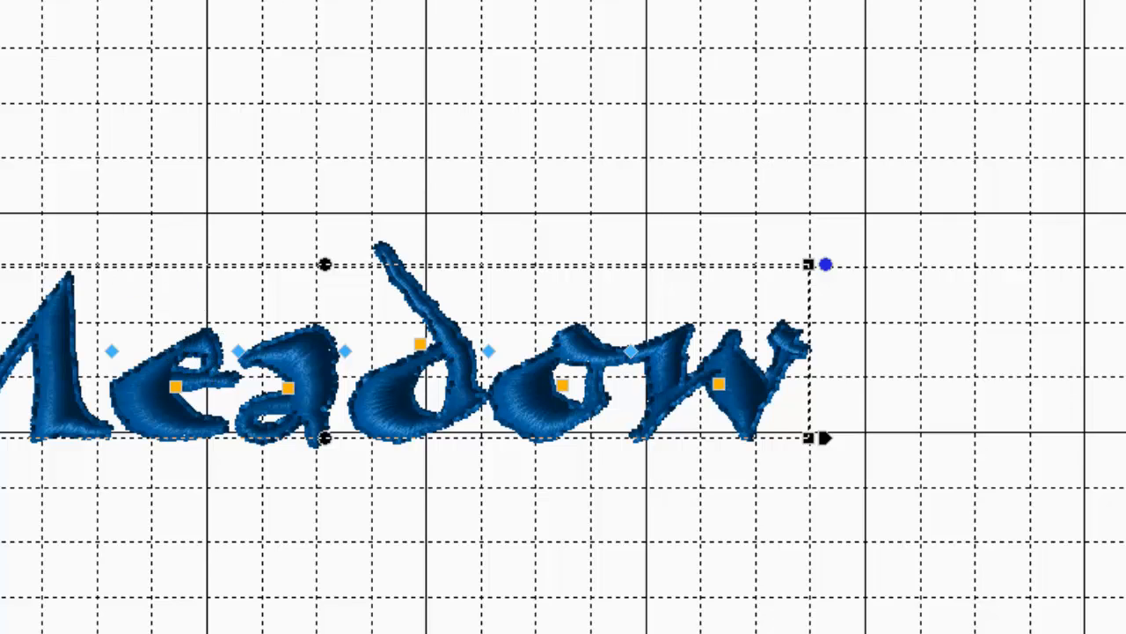
left_click_drag(372, 425, 553, 332)
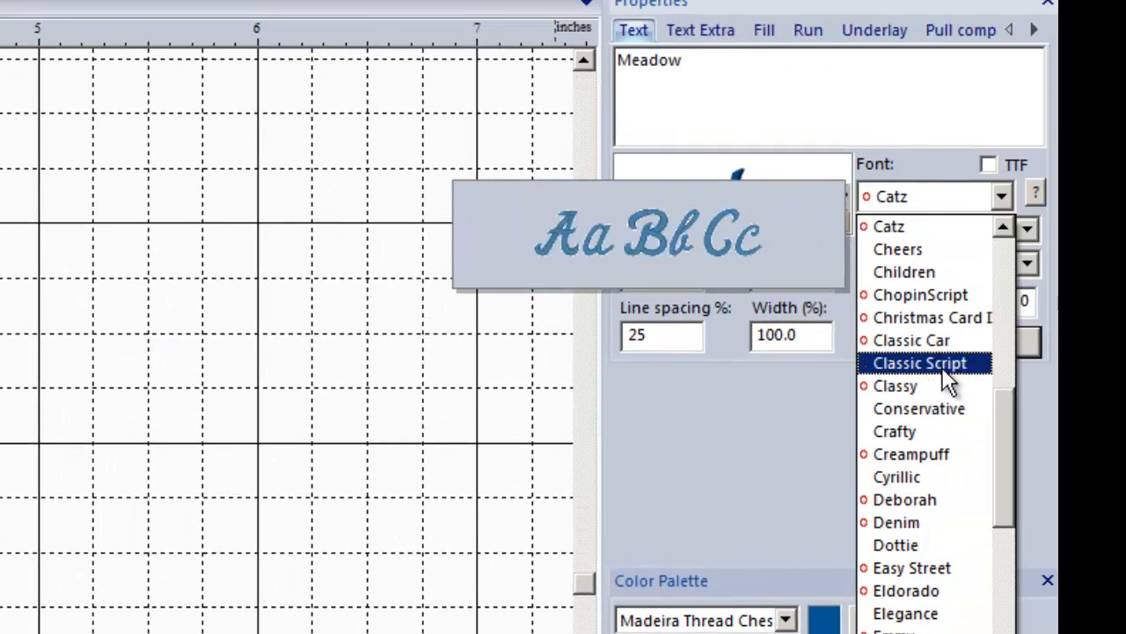
- Change the Meadow lettering to the Classy font in the Satin style, and shift it up and to the left
left_click(945, 385)
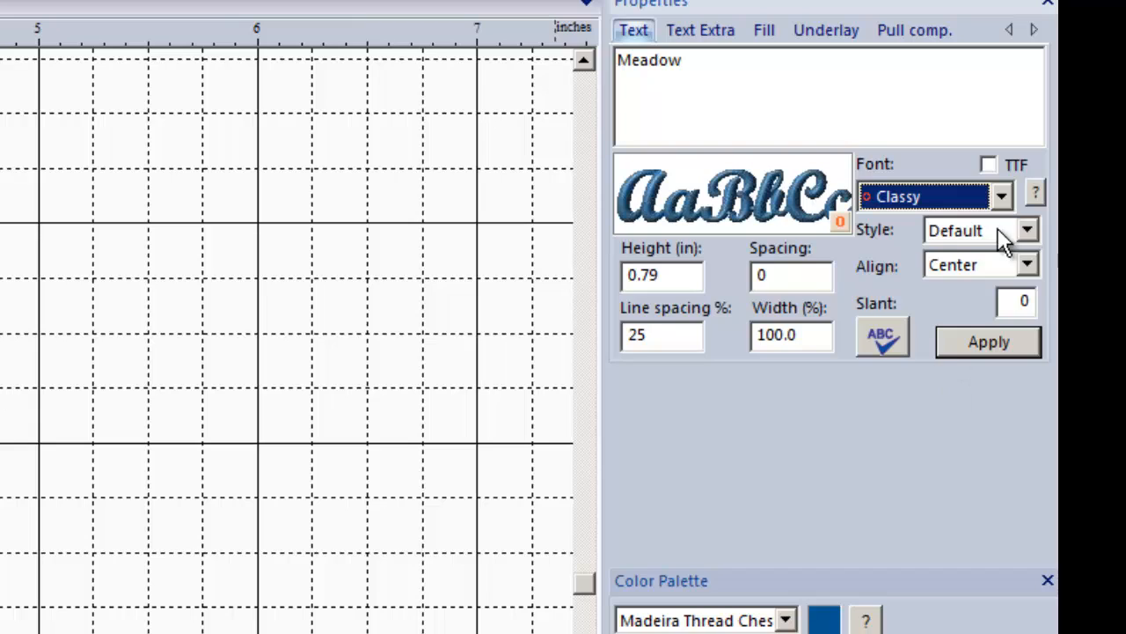
left_click(976, 343)
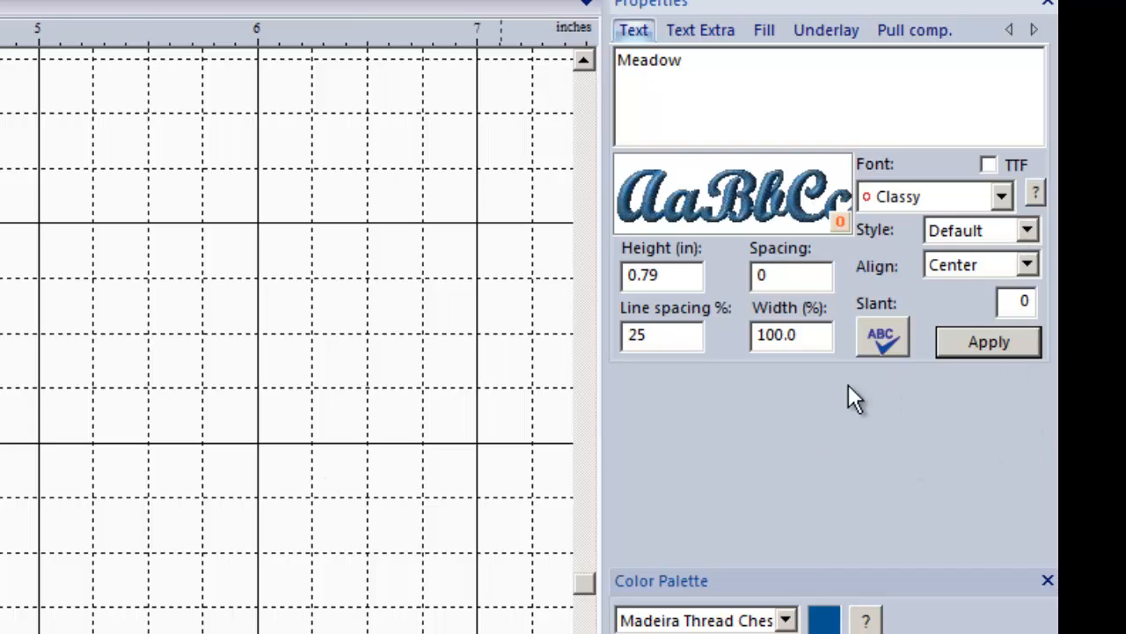
left_click(1028, 230)
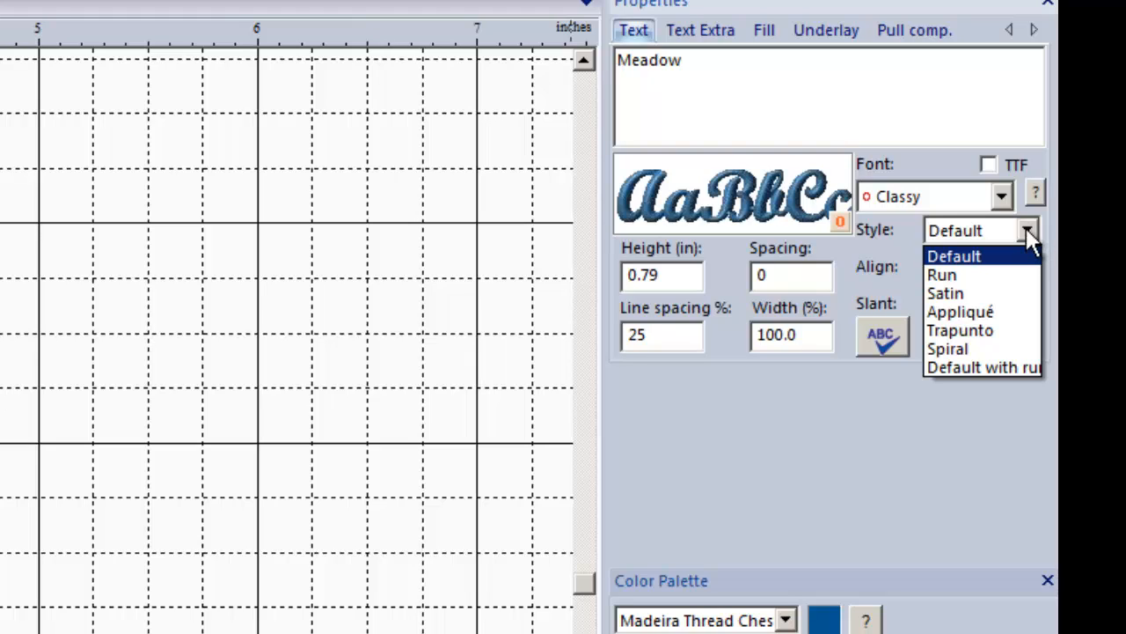
left_click(977, 294)
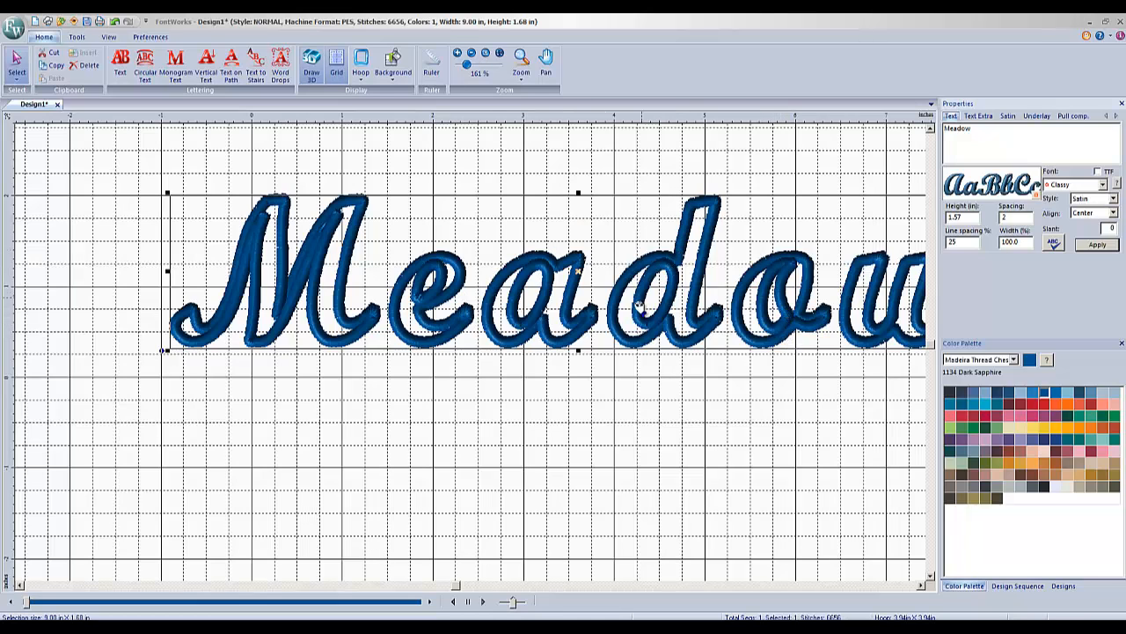
left_click_drag(419, 291, 293, 249)
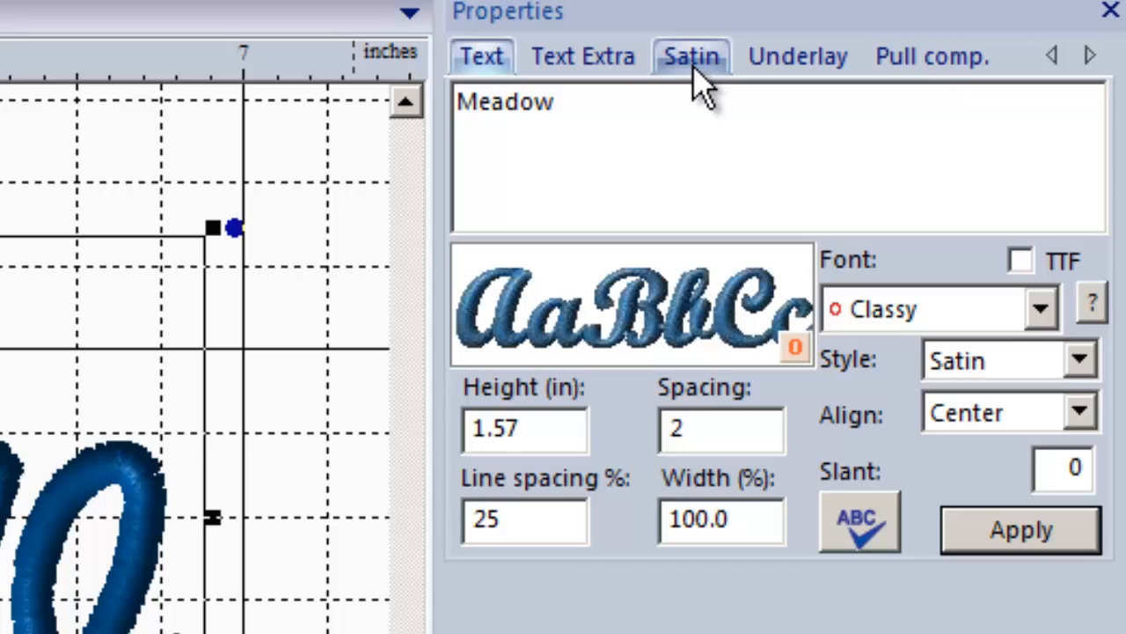
- Set the satin outline width to 1 mm, apply it, and dismiss the warning about satin width
left_click(709, 75)
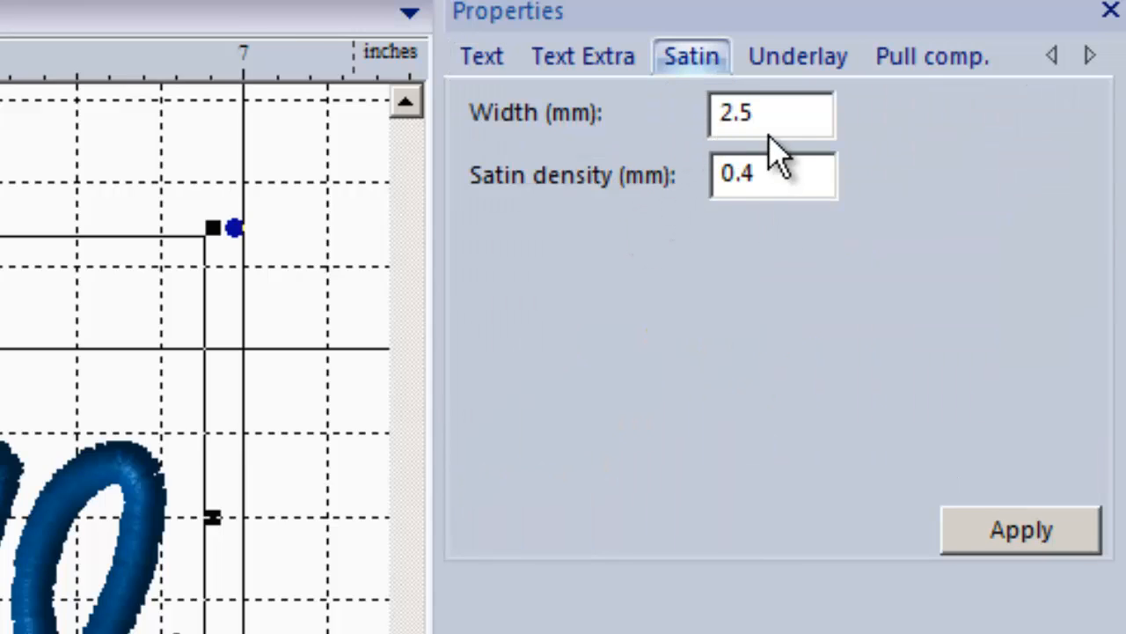
left_click_drag(774, 118, 669, 121)
type("1")
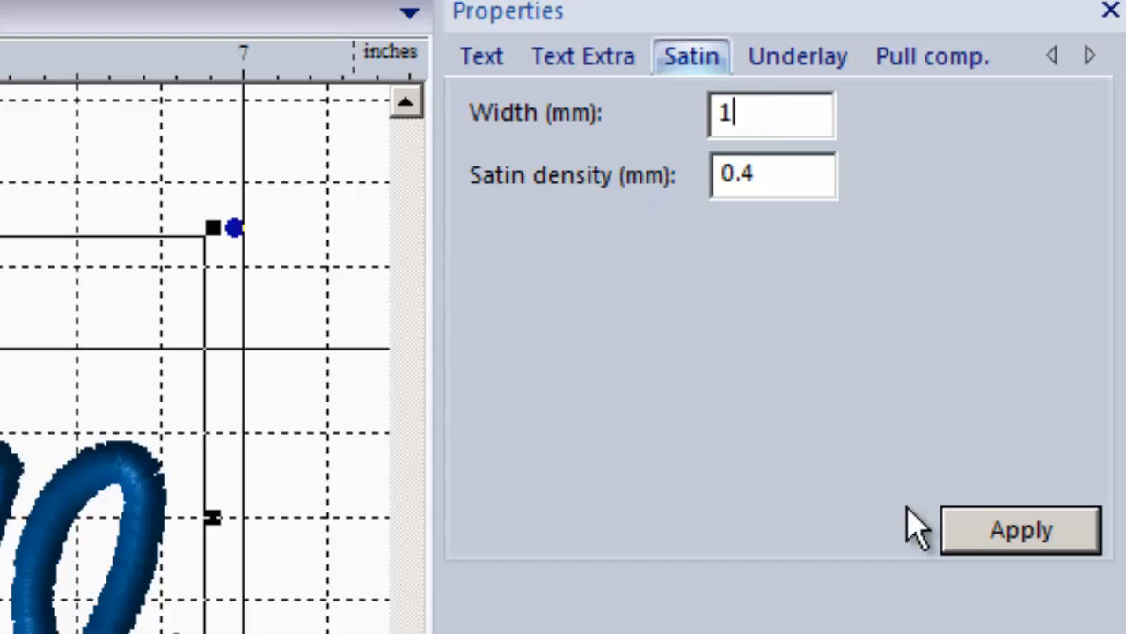
left_click(1022, 529)
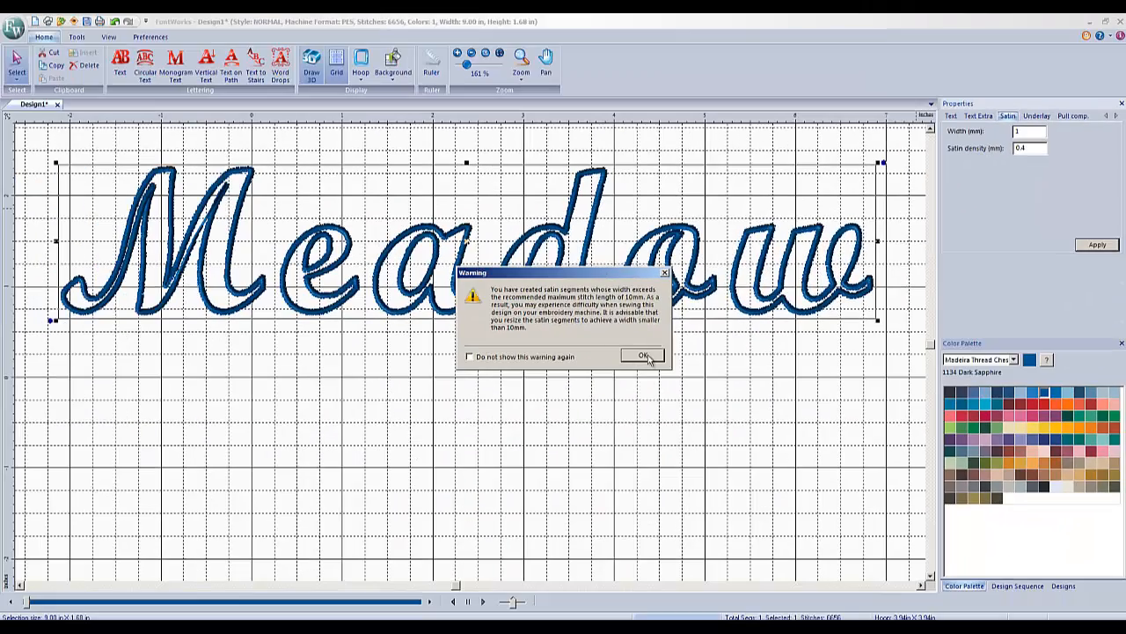
left_click_drag(558, 285, 600, 243)
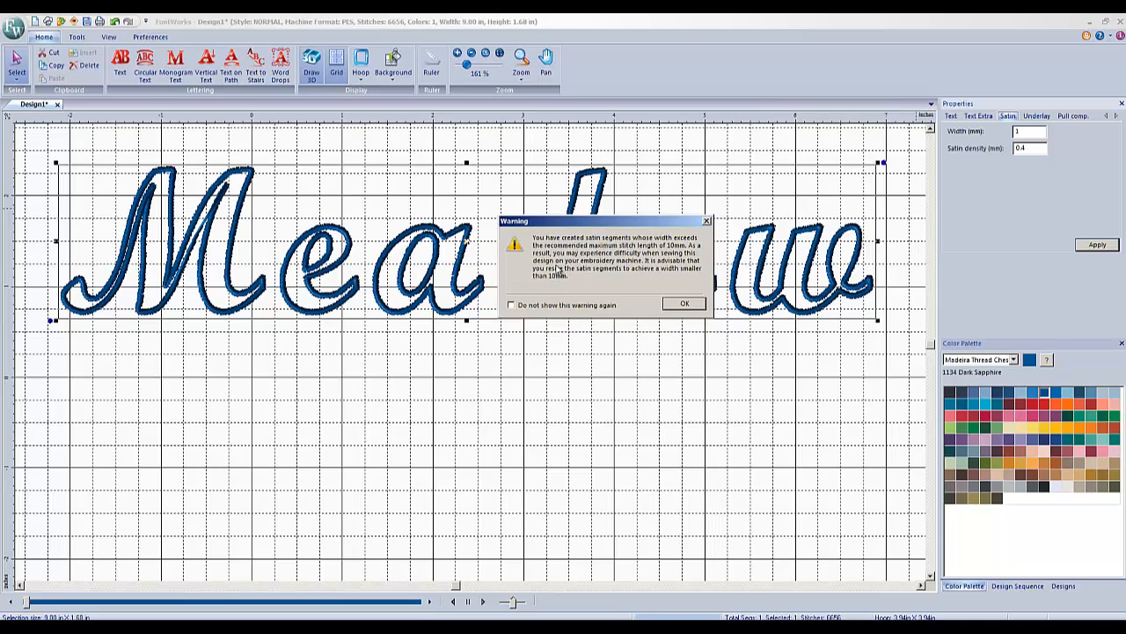
left_click_drag(579, 230, 578, 378)
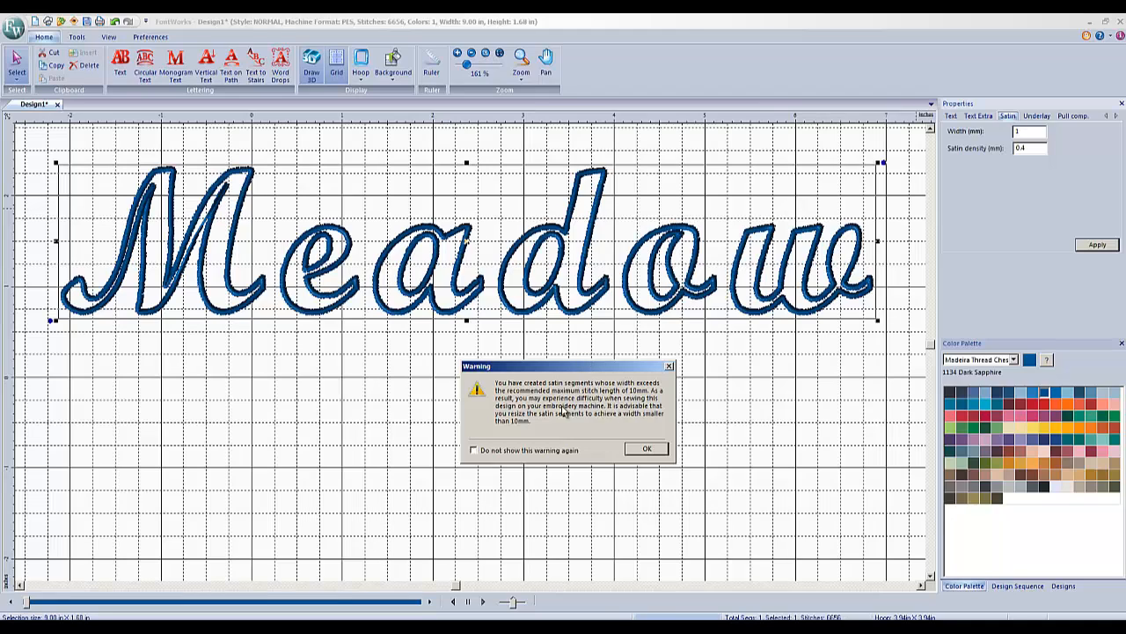
left_click(635, 449)
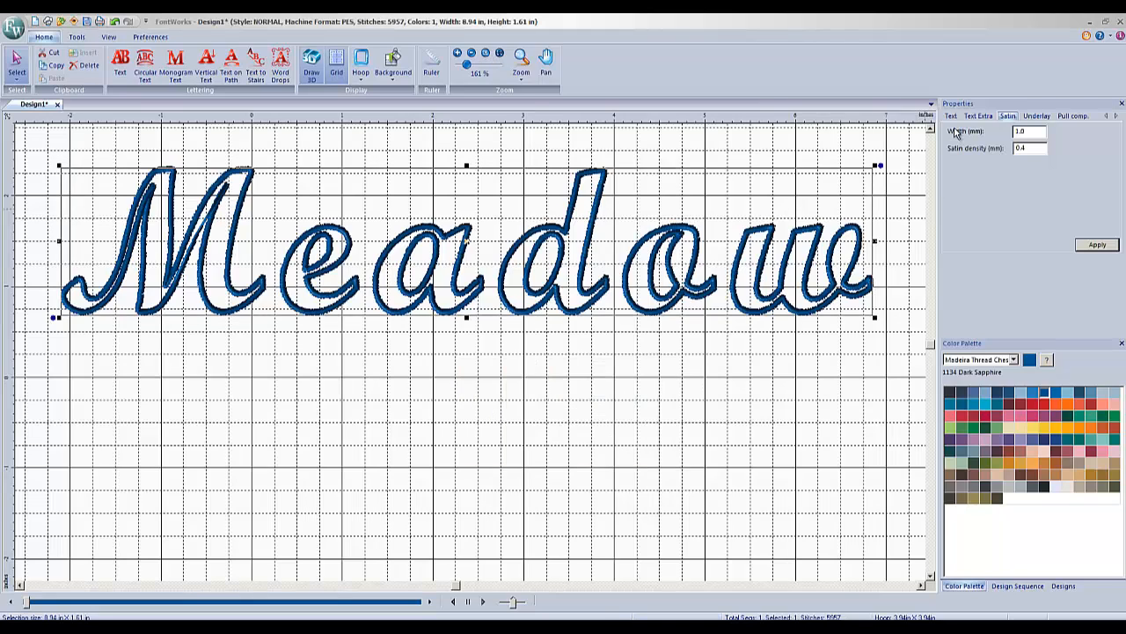
- Return the Meadow lettering's style to Default and apply it
left_click(1111, 201)
left_click(1084, 215)
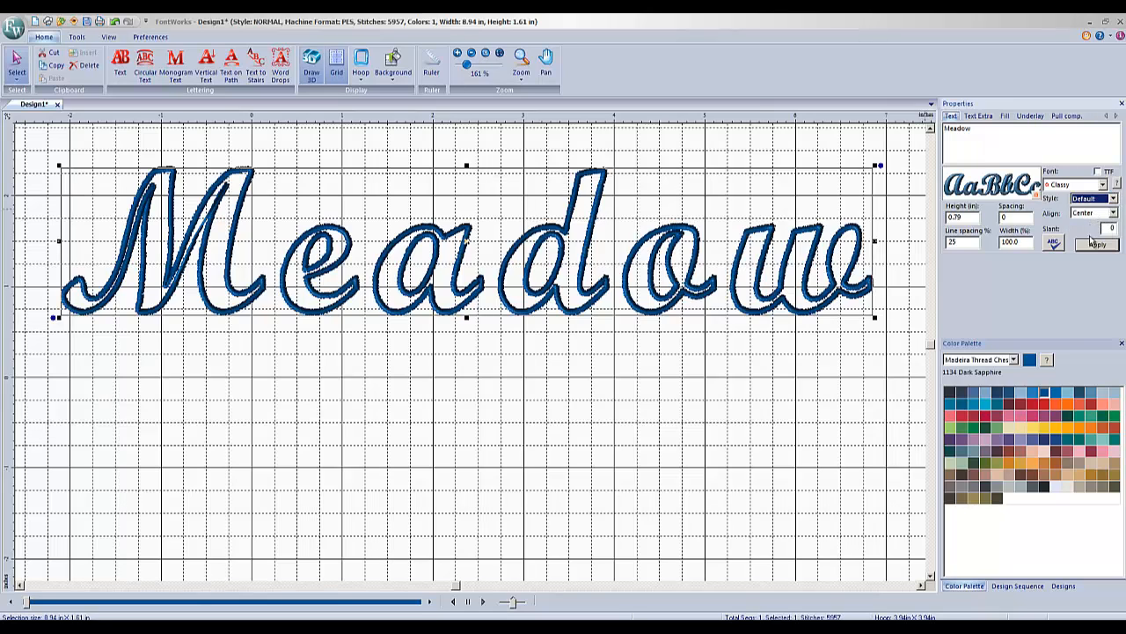
left_click(1098, 244)
- Enlarge the Meadow lettering proportionally to about 8.75 by 1.76 inches and move it left so the whole word fits the canvas
left_click_drag(301, 295, 459, 308)
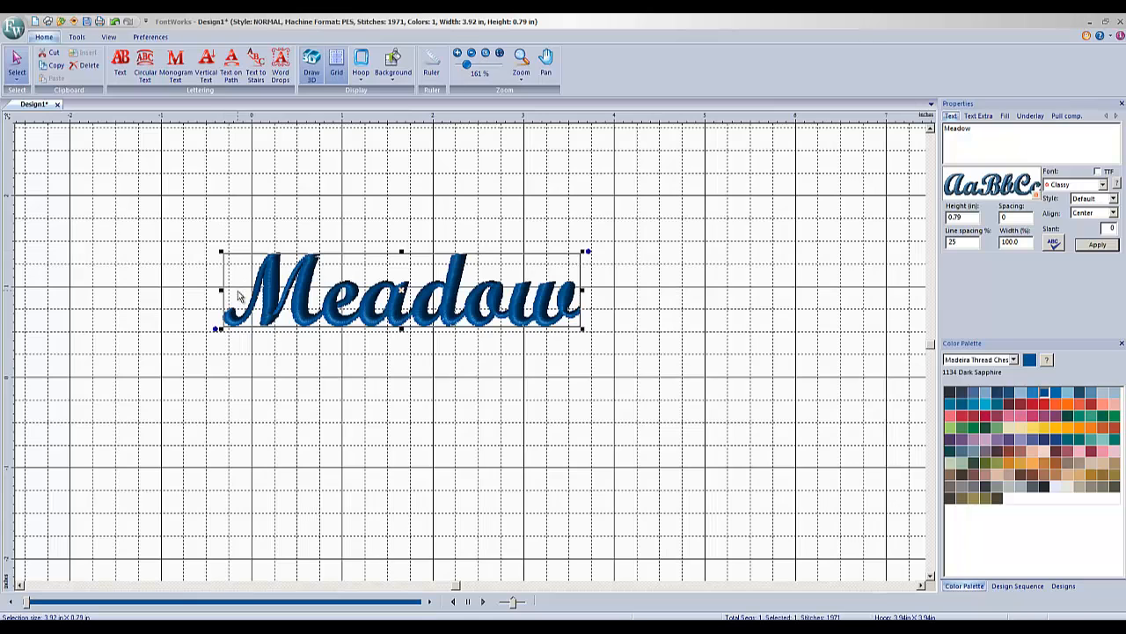
left_click_drag(583, 251, 928, 163)
left_click(568, 315)
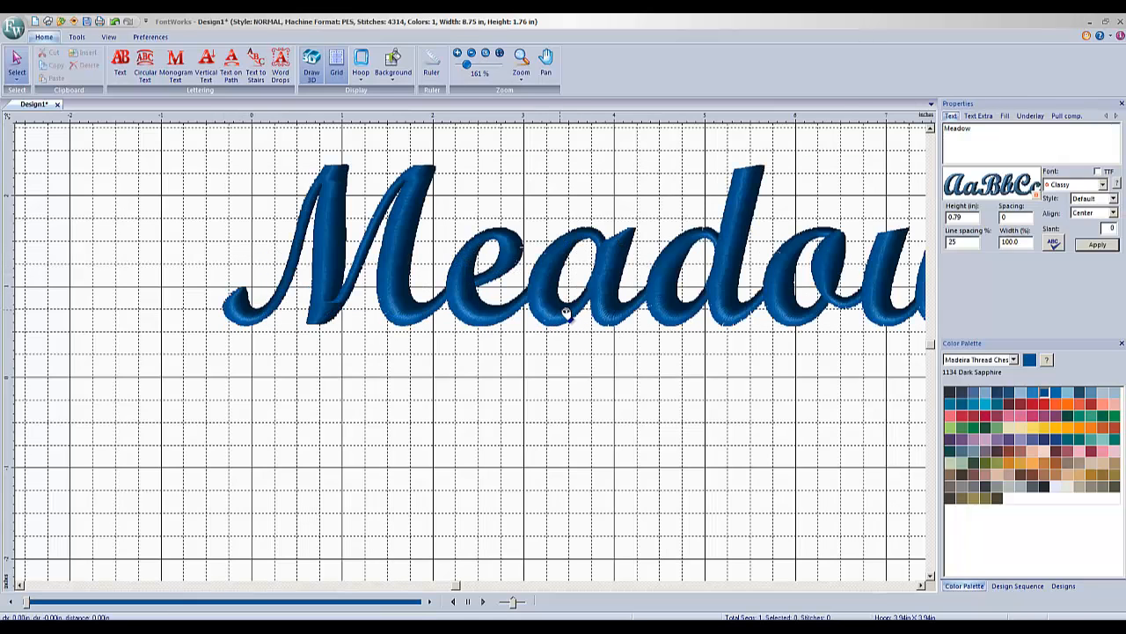
left_click_drag(567, 315, 455, 319)
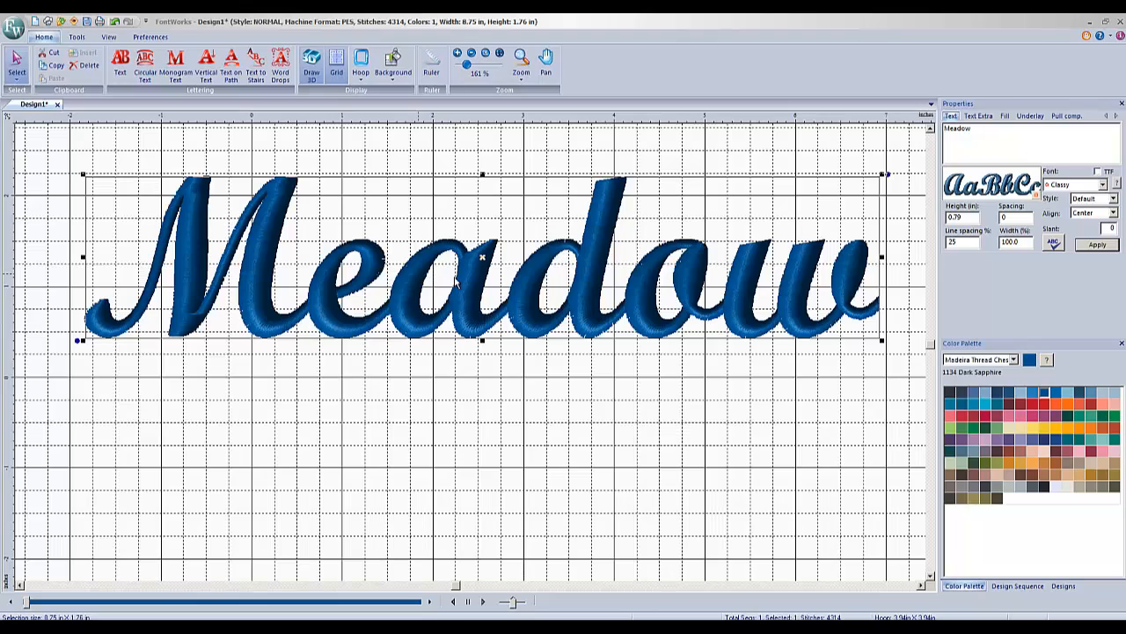
- Reselect the enlarged Meadow lettering and scale it down proportionally toward its lower-left corner
left_click(867, 188)
left_click(764, 291)
left_click(822, 206)
left_click(815, 263)
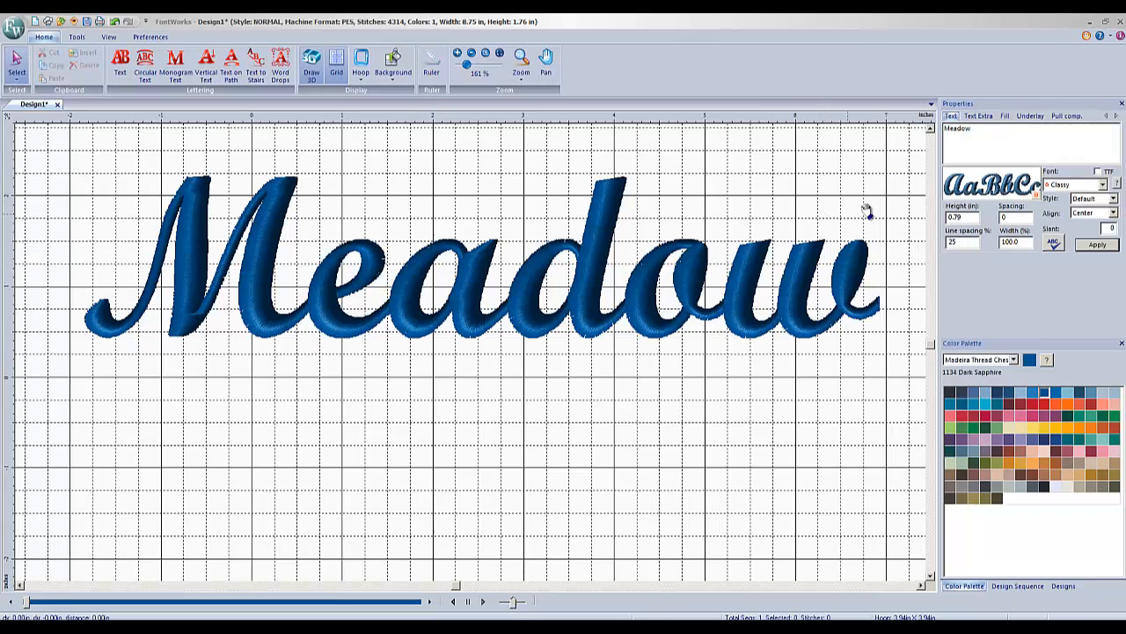
left_click_drag(884, 173, 523, 294)
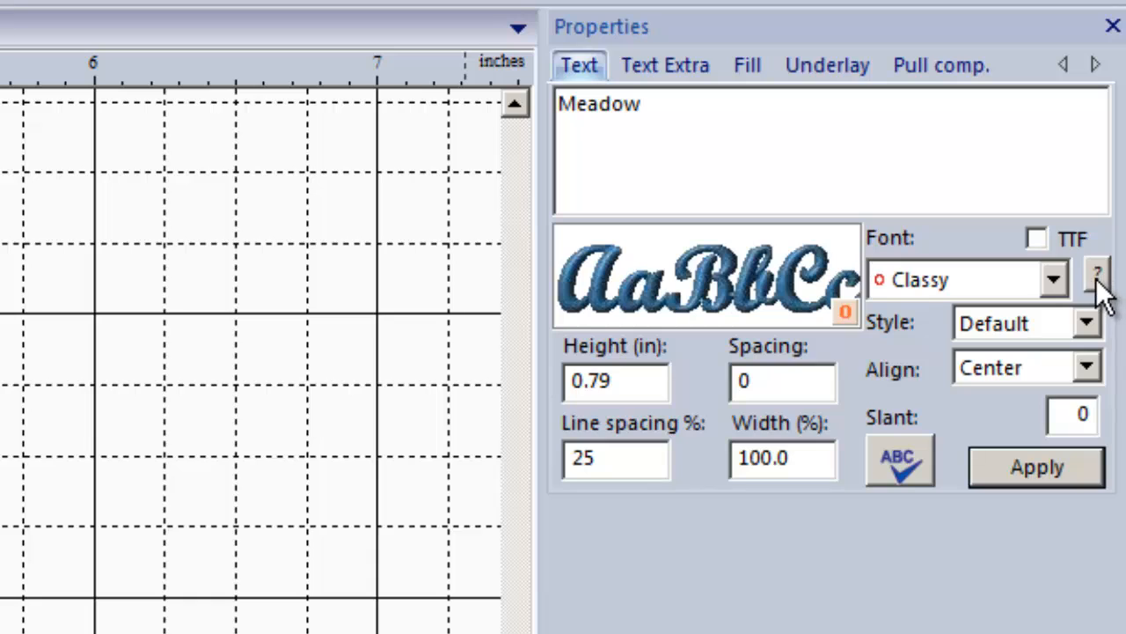
- Review the Classy font's available characters and recommended heights, then close the font information
left_click(1098, 280)
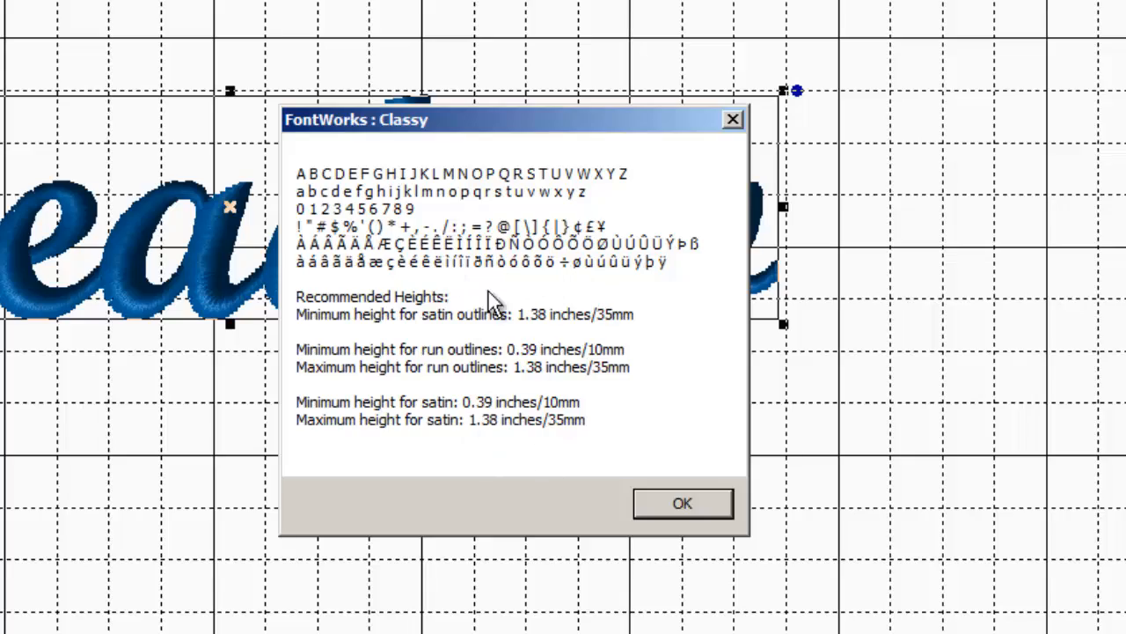
left_click(704, 509)
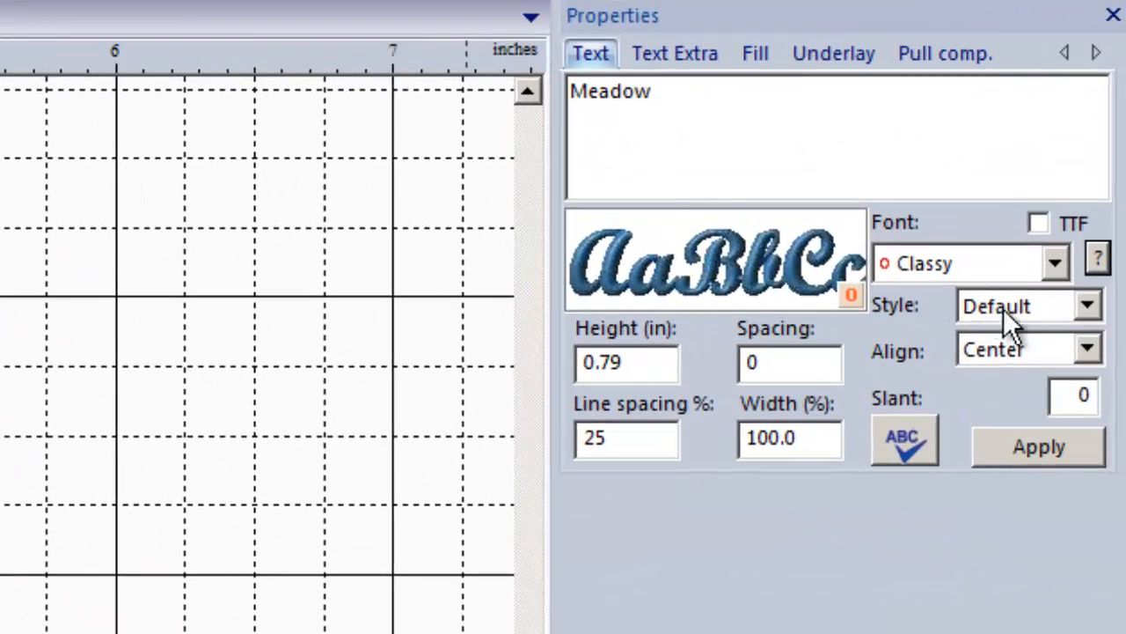
- Apply the Appliqué style to the Meadow lettering, accept the stitch-width warning, and move the lettering left on the canvas
left_click(1113, 199)
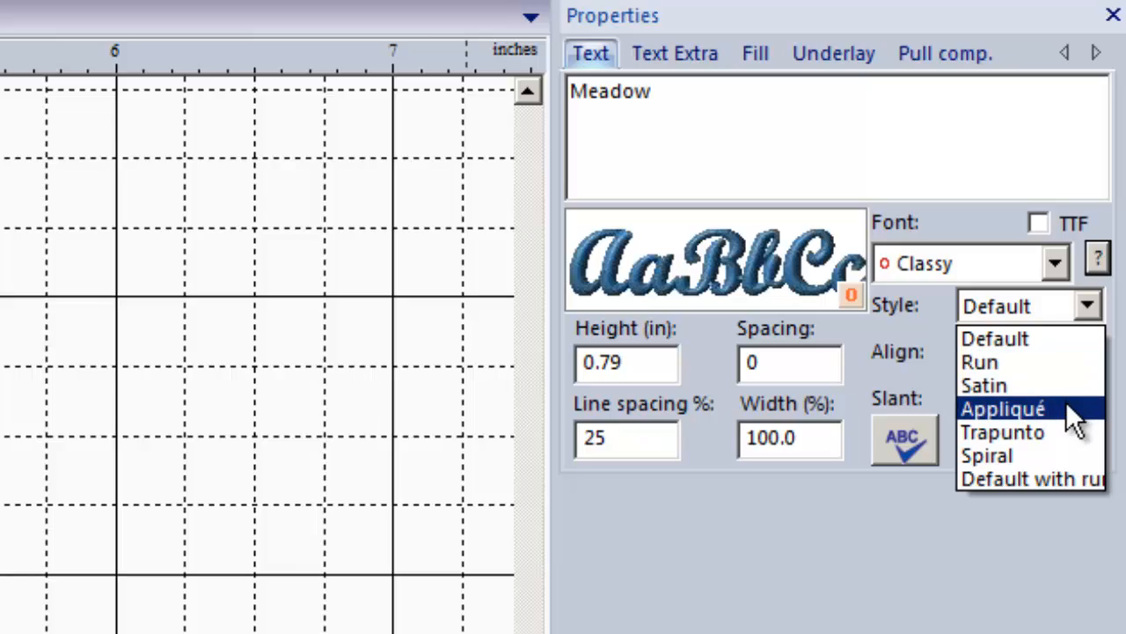
left_click(1057, 401)
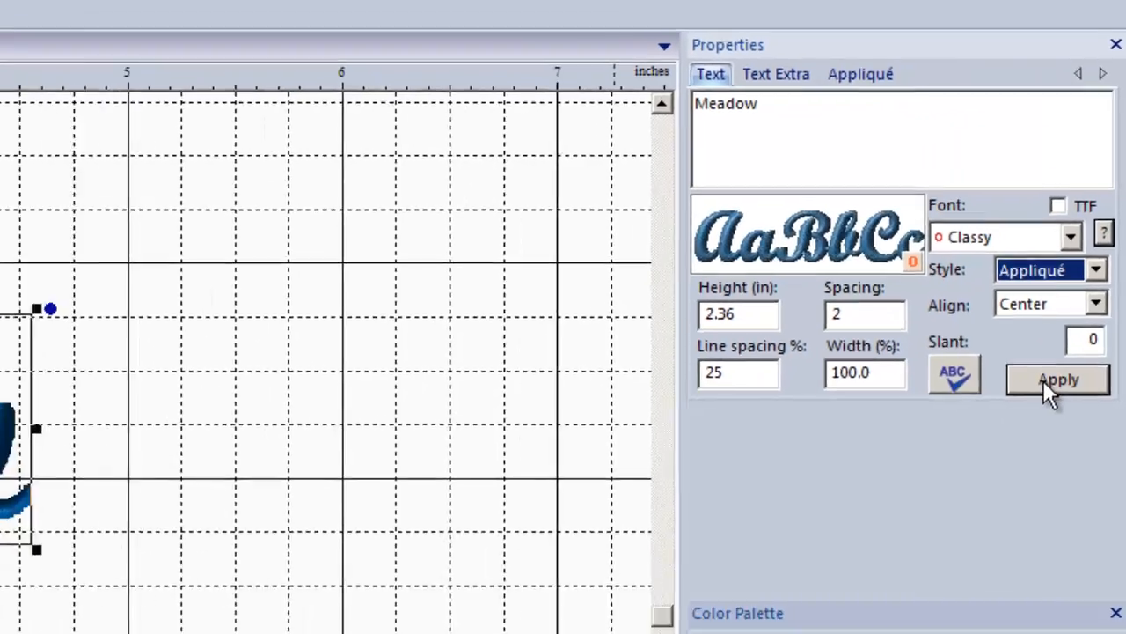
left_click(1038, 445)
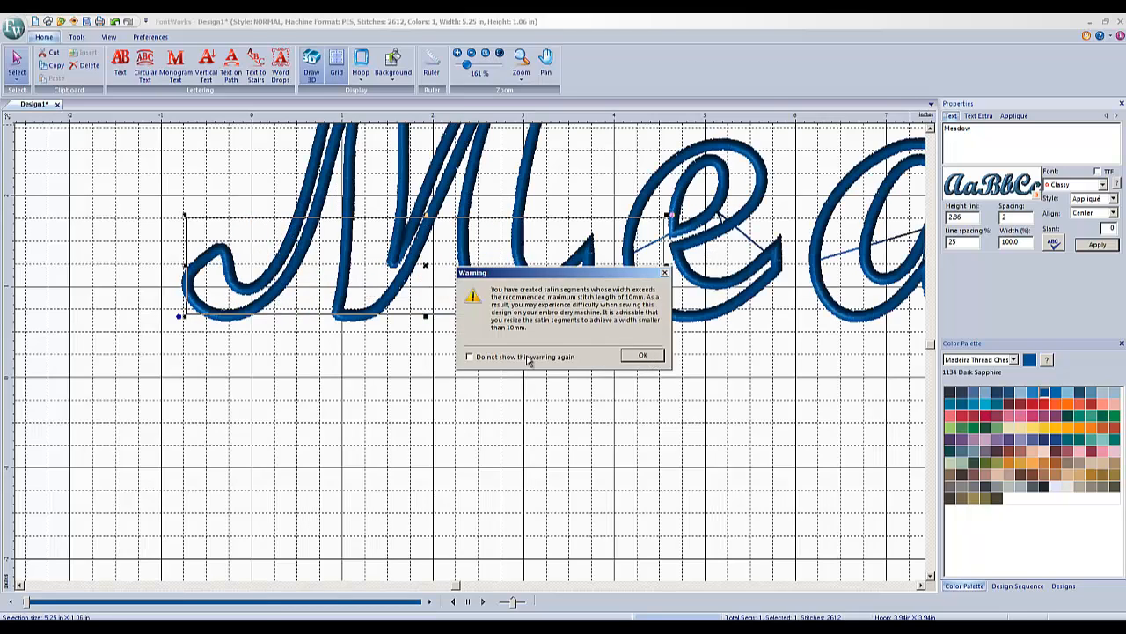
left_click(655, 359)
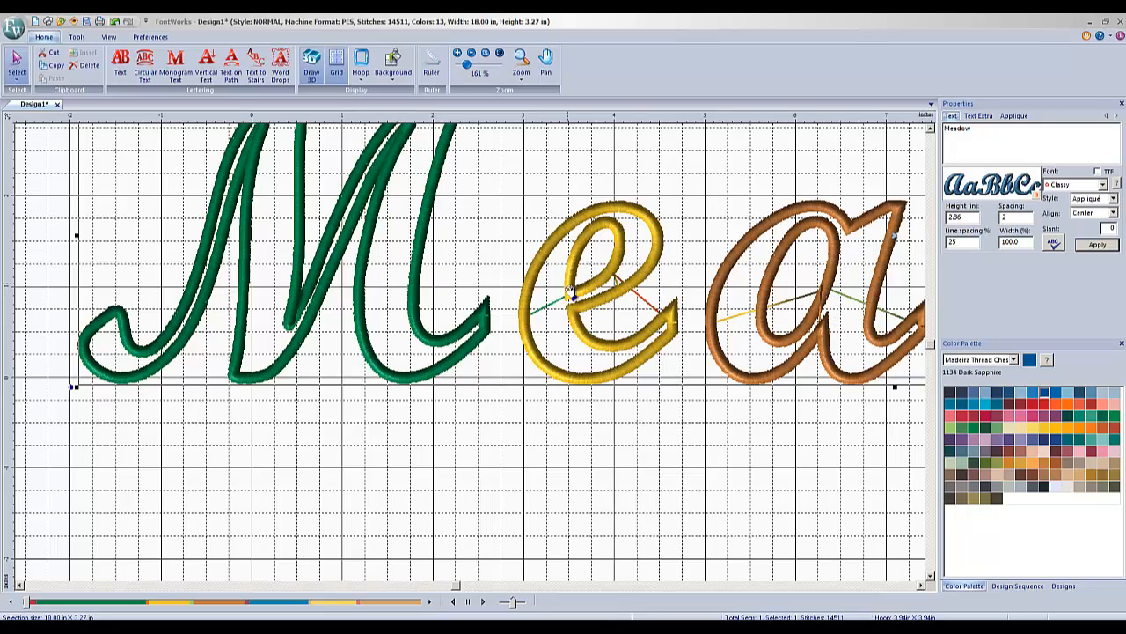
left_click_drag(641, 302, 484, 296)
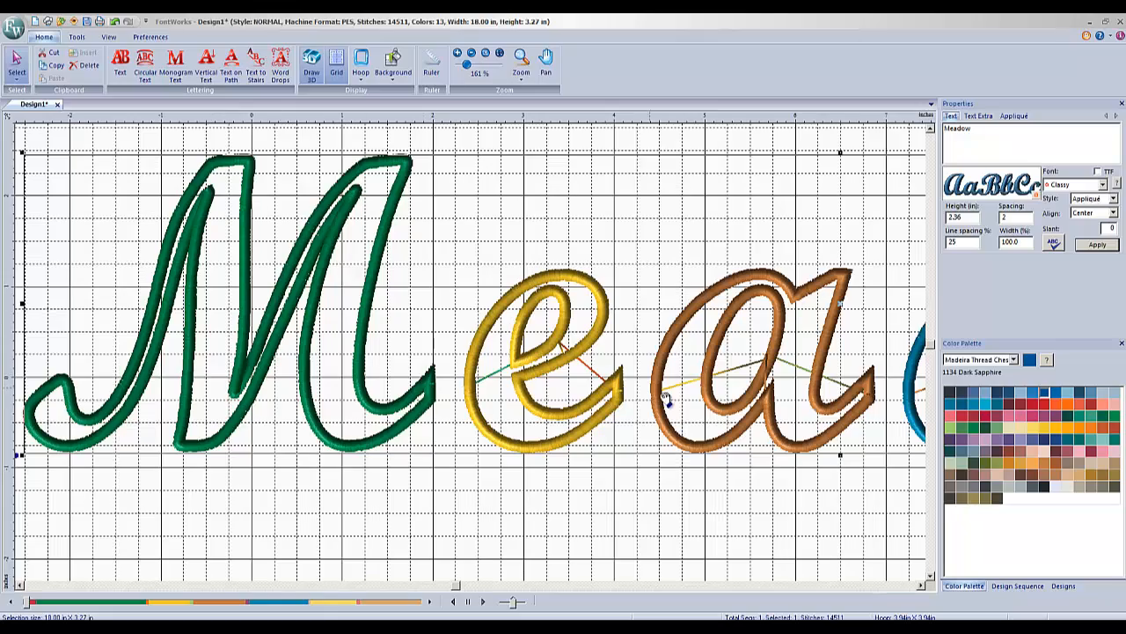
- Replace the lettering's text Meadow with the single letter M and apply it
scroll(667, 400, "down", 5)
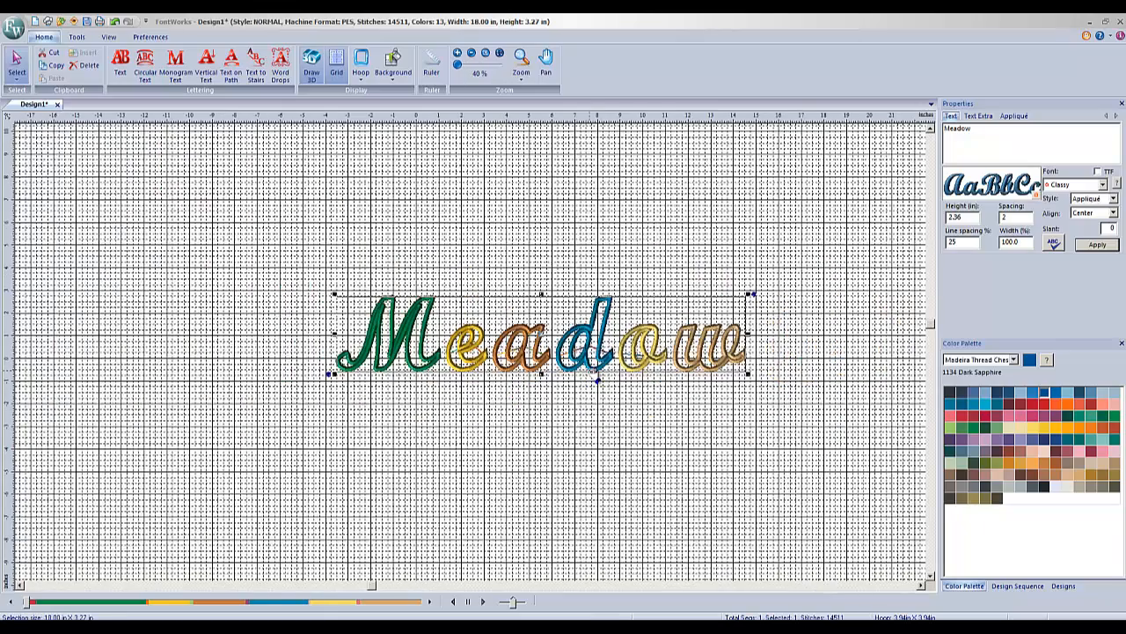
scroll(632, 366, "up", 2)
scroll(638, 368, "down", 2)
double_click(985, 132)
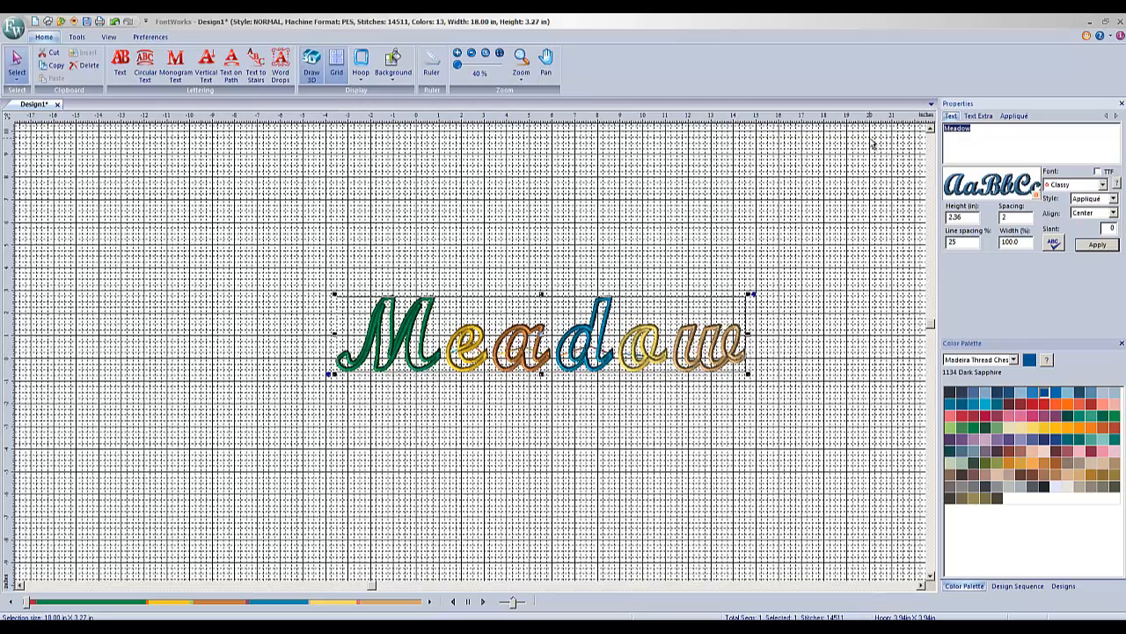
left_click(1097, 246)
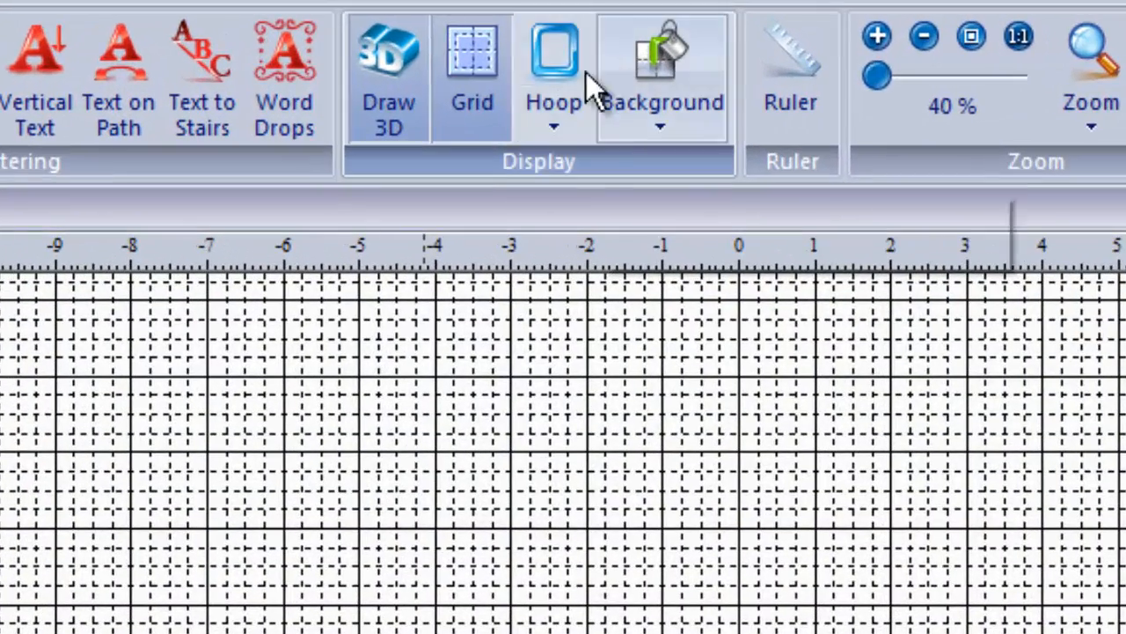
- Set the embroidery hoop to 200mm X 300mm
left_click(556, 123)
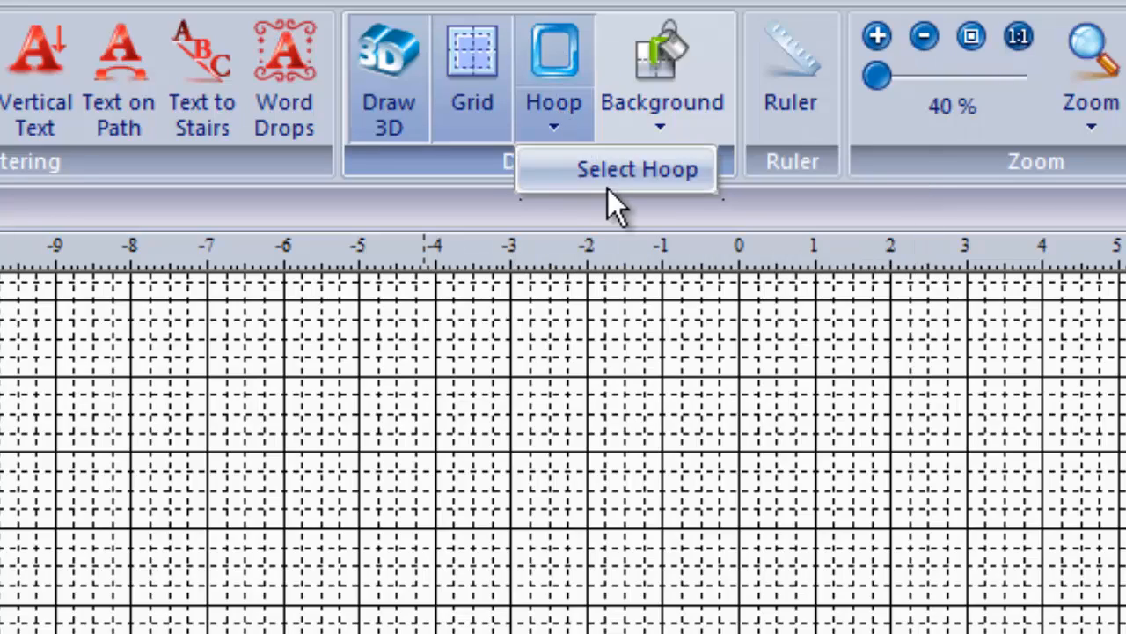
left_click(616, 180)
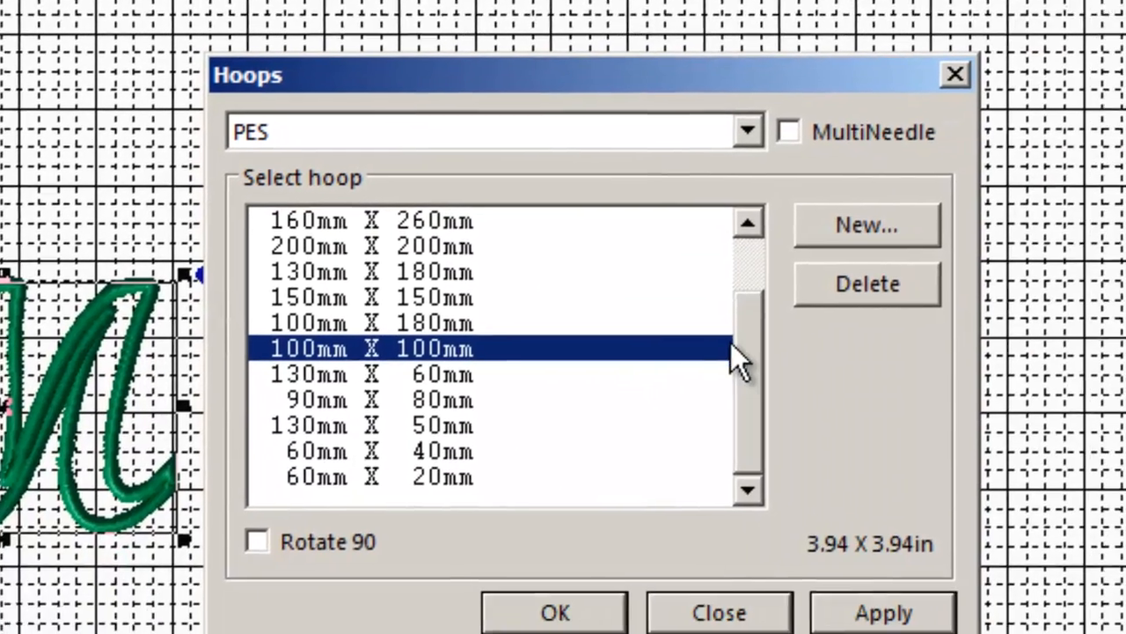
scroll(1069, 558, "up", 1)
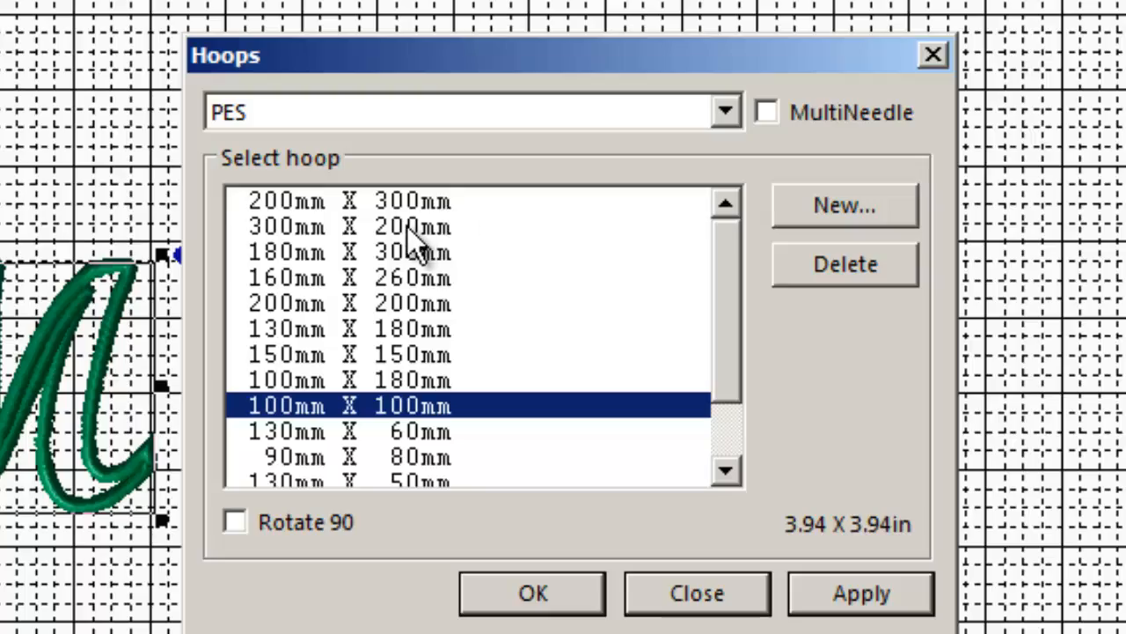
left_click(444, 205)
left_click(532, 594)
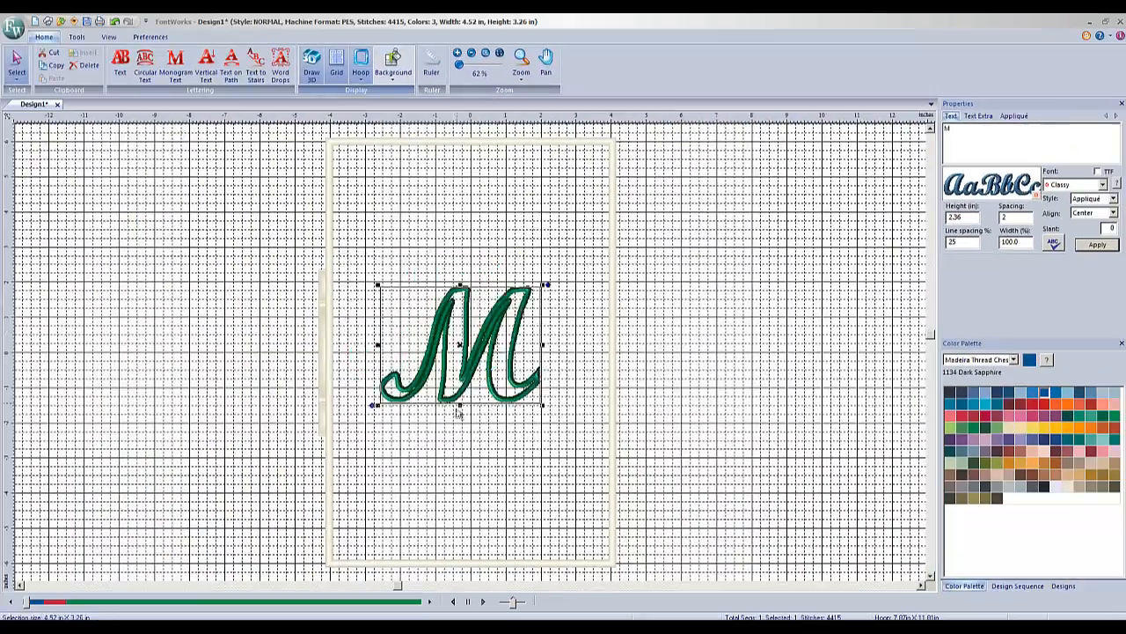
- Enlarge the appliqué M proportionally to about 6.74 by 4.84 inches and position it horizontally within the hoop
left_click_drag(483, 361, 478, 378)
left_click_drag(536, 304, 618, 248)
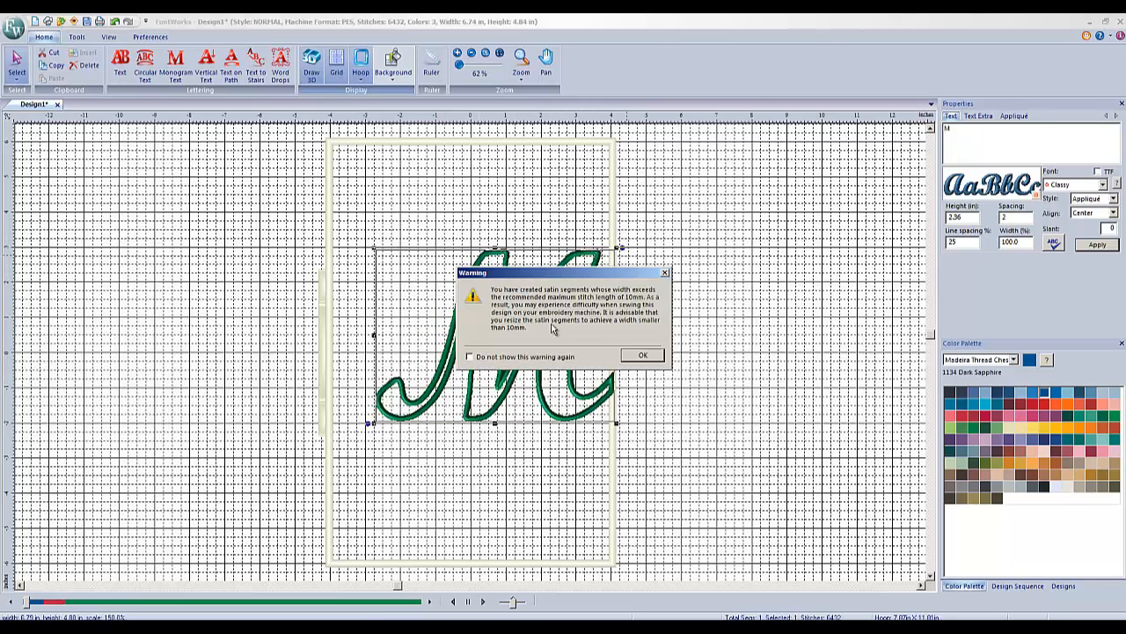
left_click(643, 356)
left_click_drag(522, 341, 498, 344)
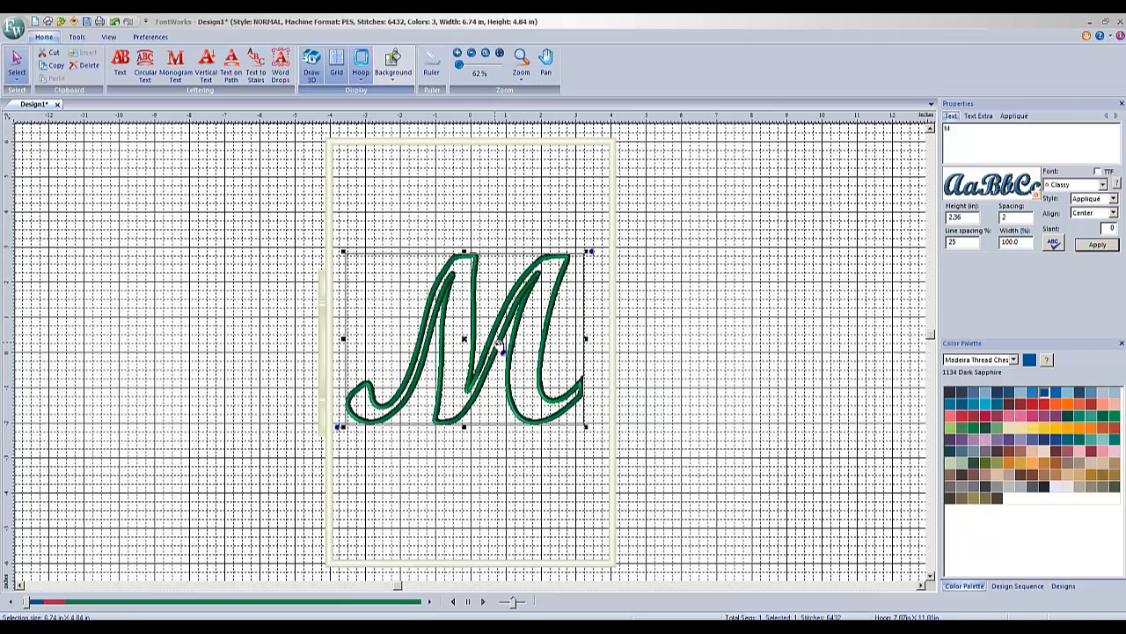
- Deselect the appliqué M and play back its stitching sequence to examine the order of the stitch passes
left_click(678, 335)
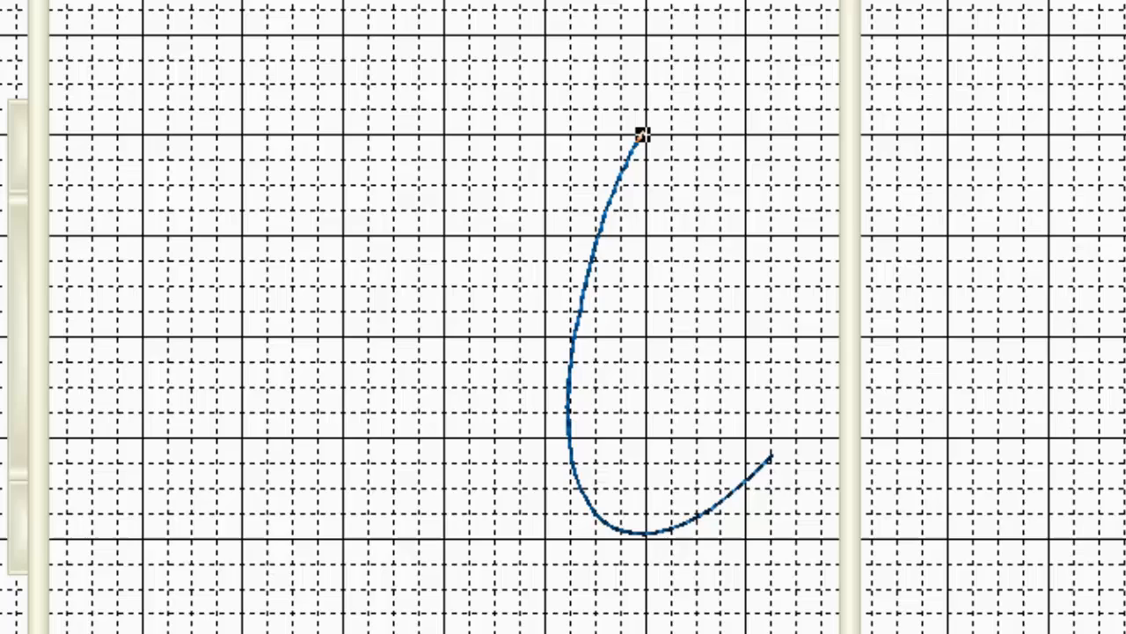
left_click(653, 107)
left_click(361, 532)
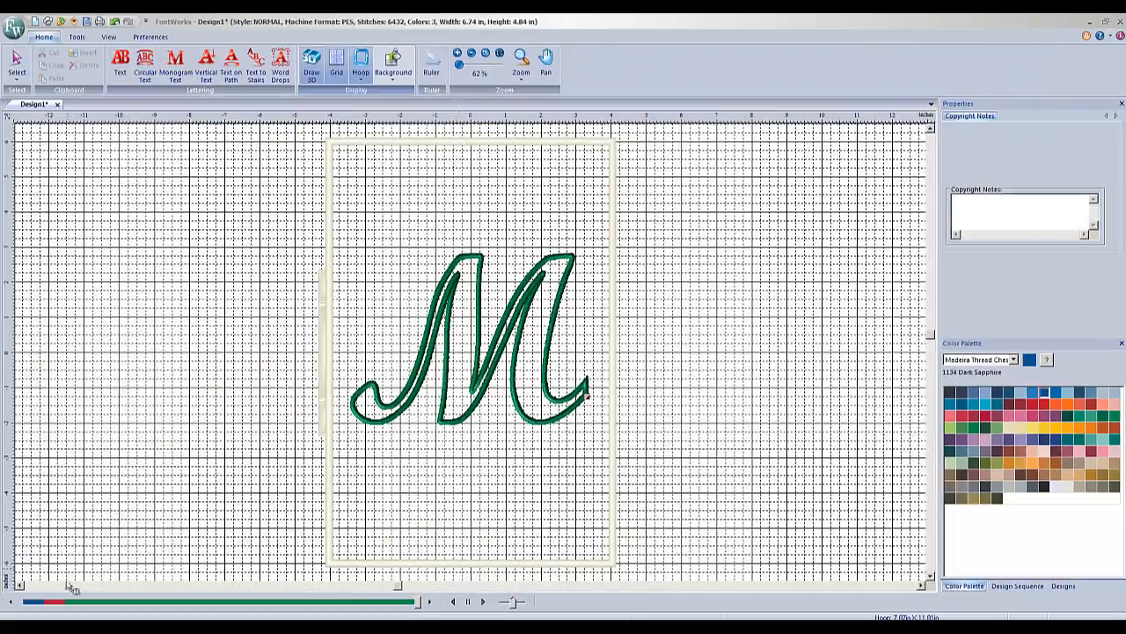
- Select the M lettering and look through the available fonts, closing the list without choosing one
left_click(16, 66)
left_click(541, 358)
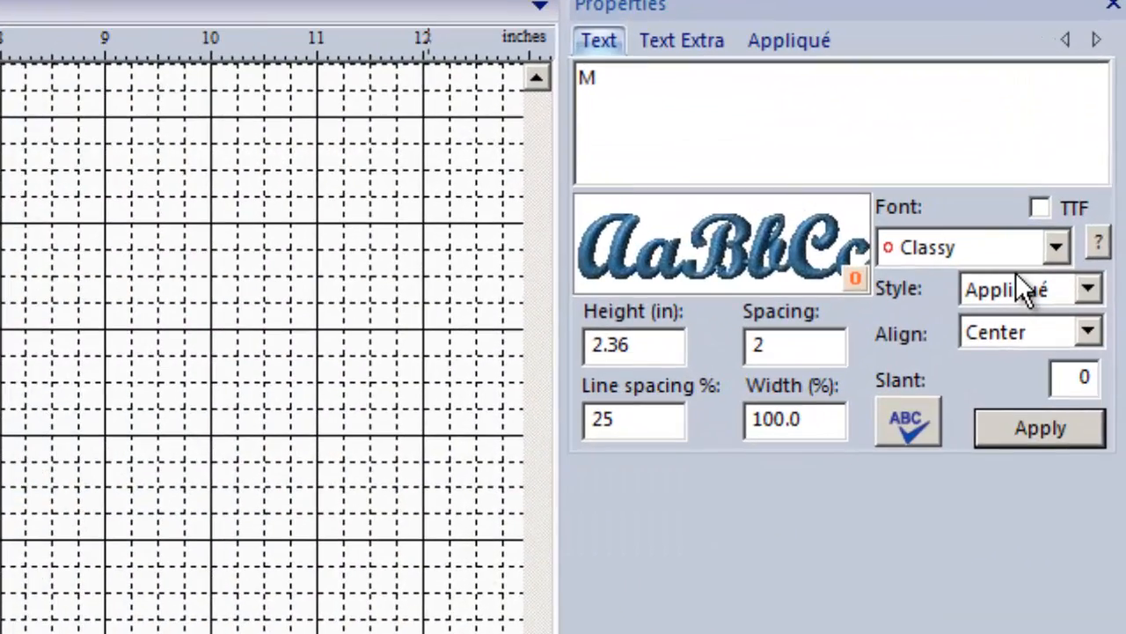
left_click(1053, 246)
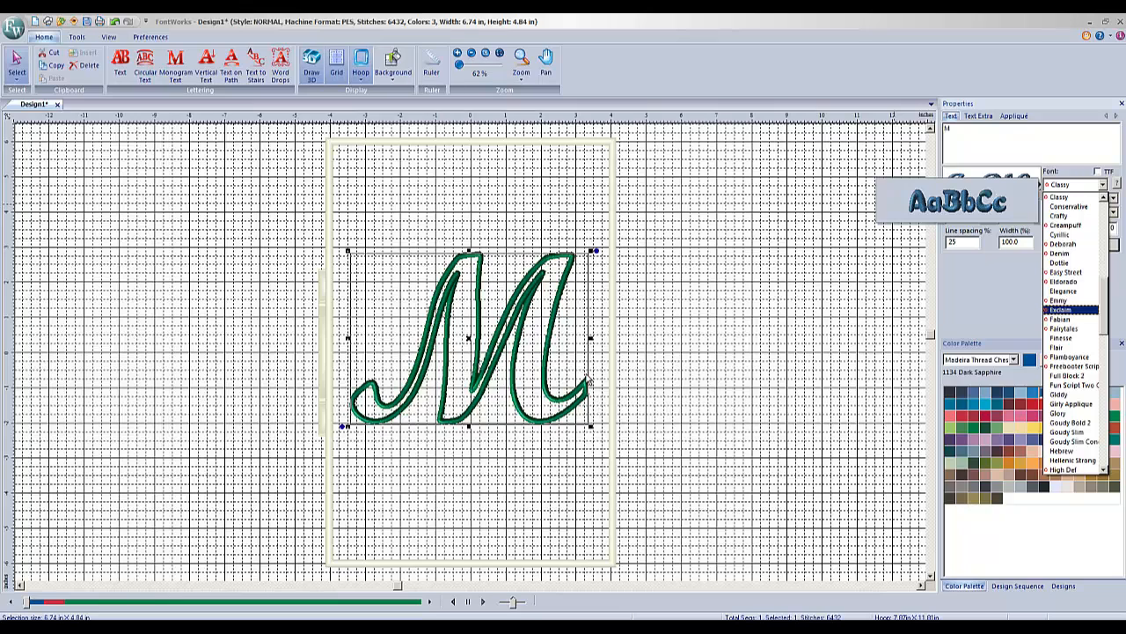
left_click(661, 332)
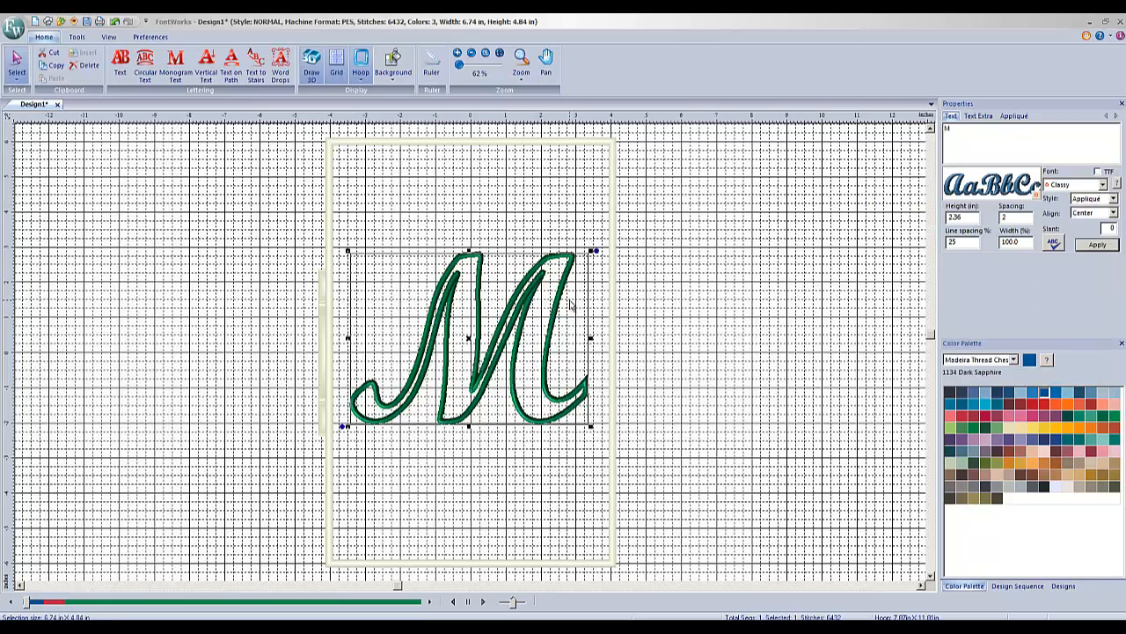
- Delete the M and start a circular text near the middle of the hoop
key("Delete")
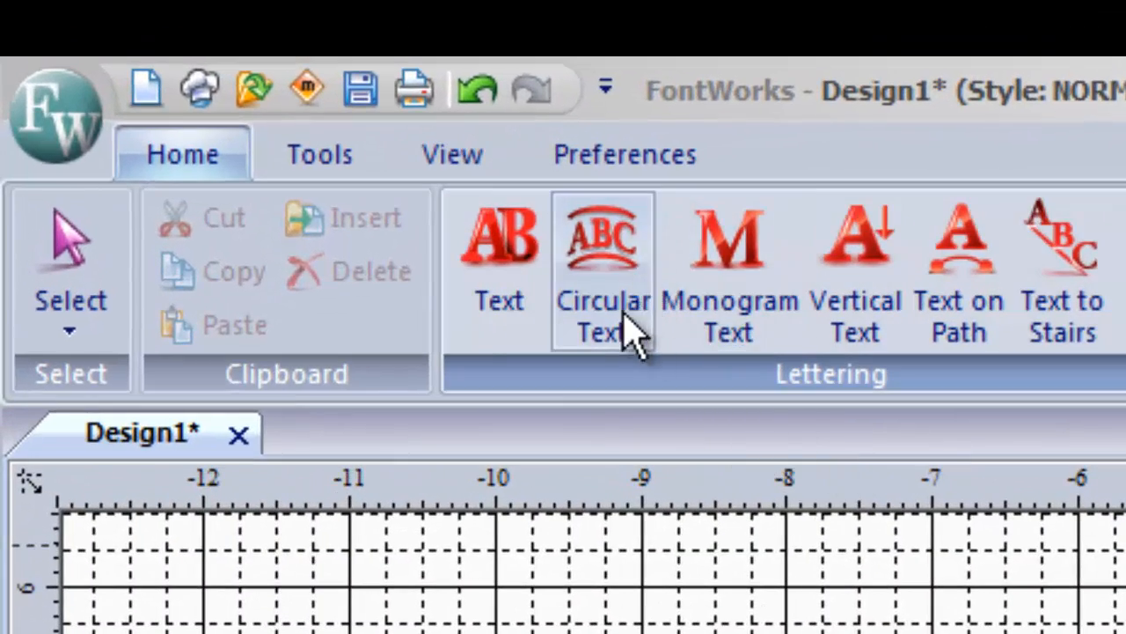
left_click(602, 264)
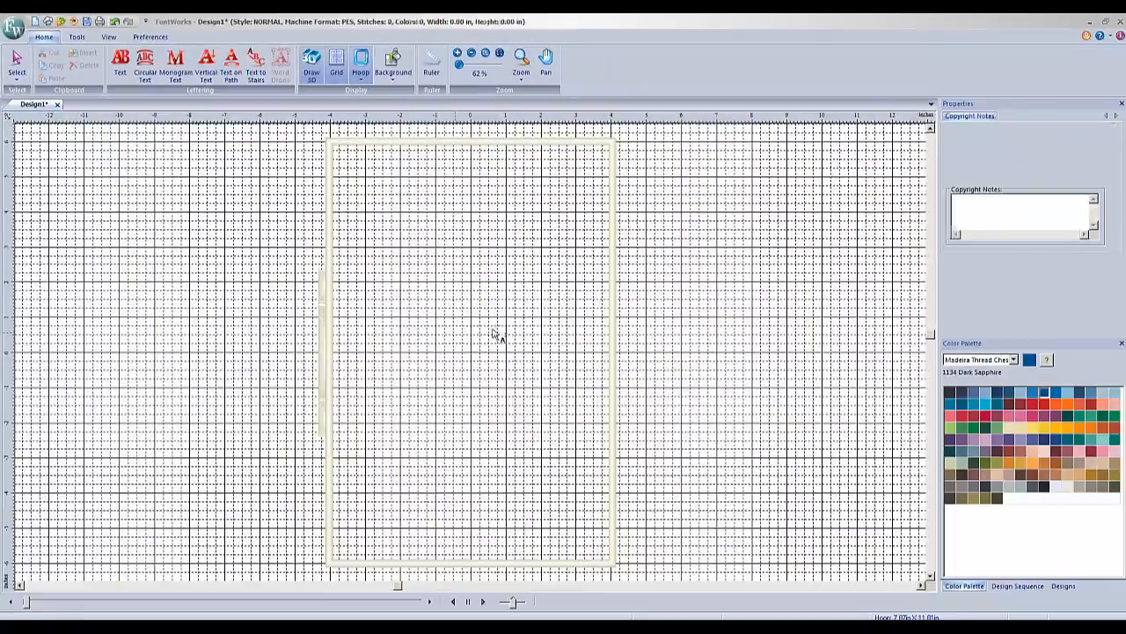
left_click(494, 334)
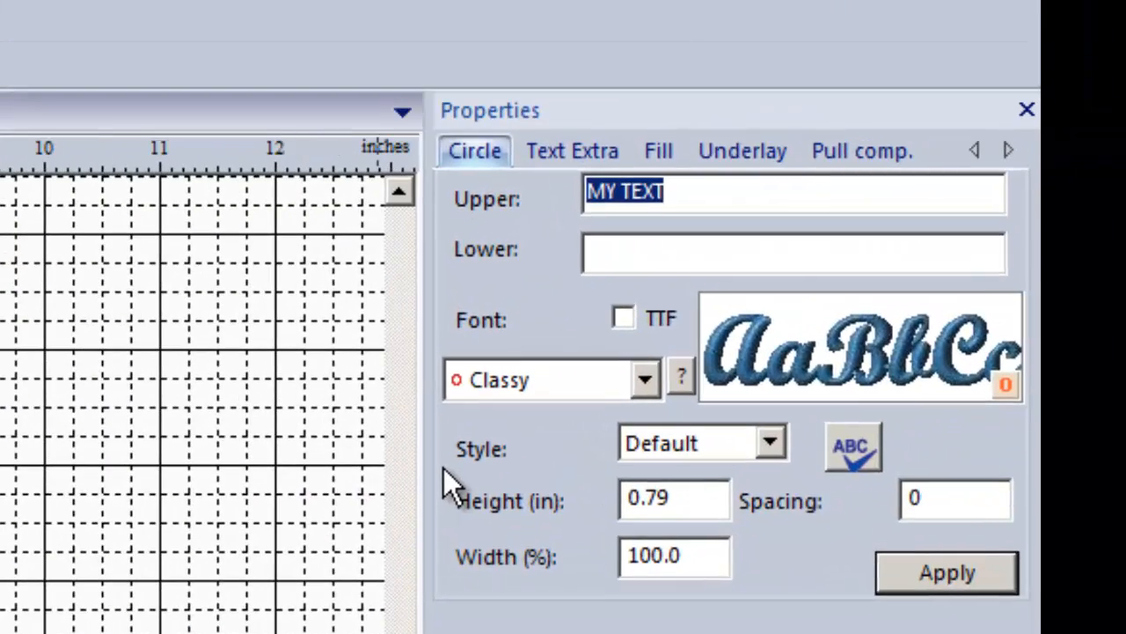
- Apply upper text Meadow and the surname as lower text, and enlarge the circle until the lettering measures about 3.87 by 7.52 inches
type("Meadow")
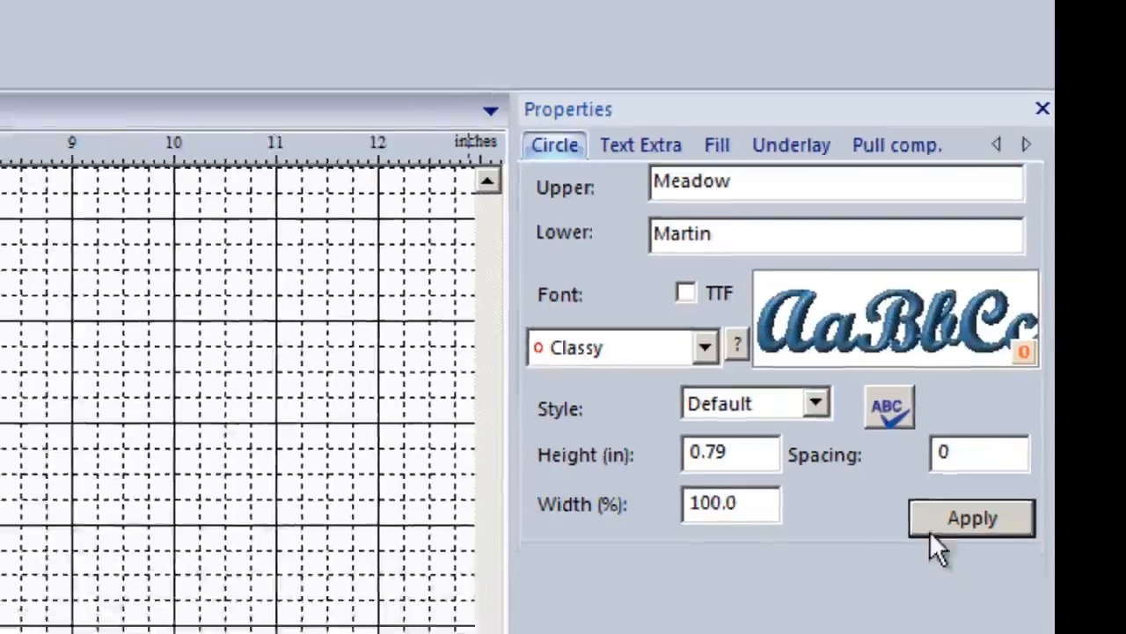
left_click(924, 577)
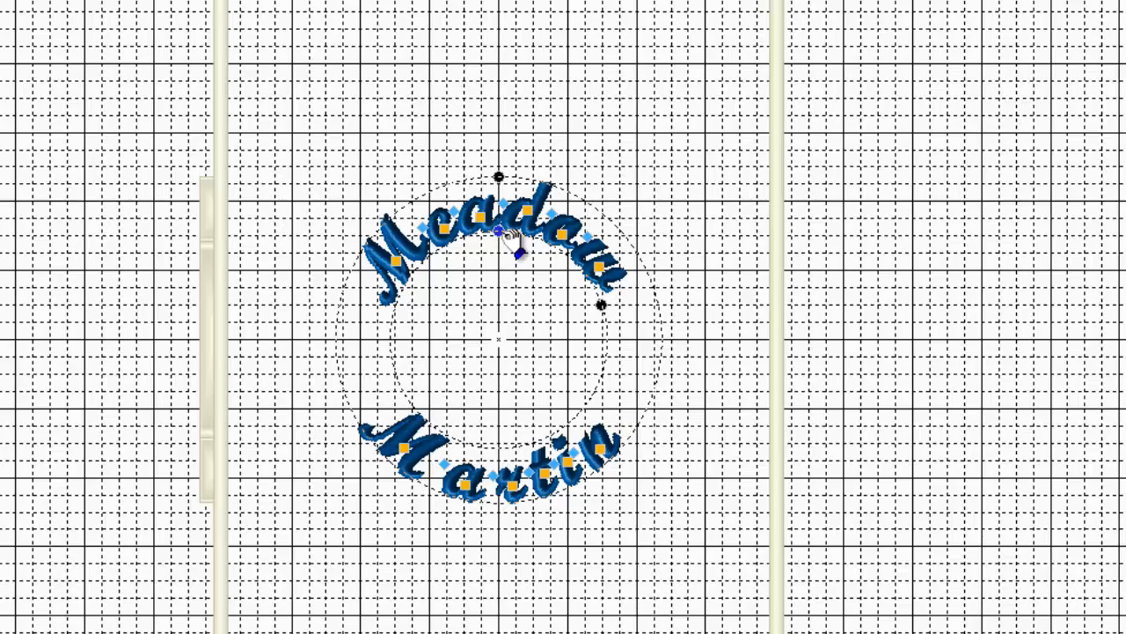
left_click_drag(498, 231, 497, 143)
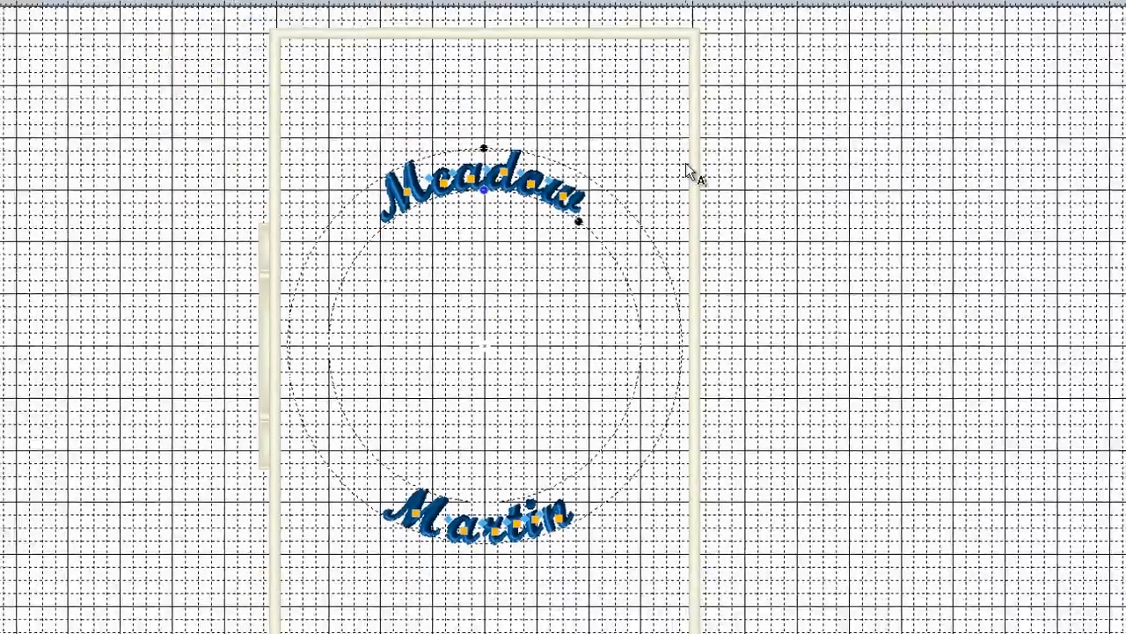
left_click(556, 264)
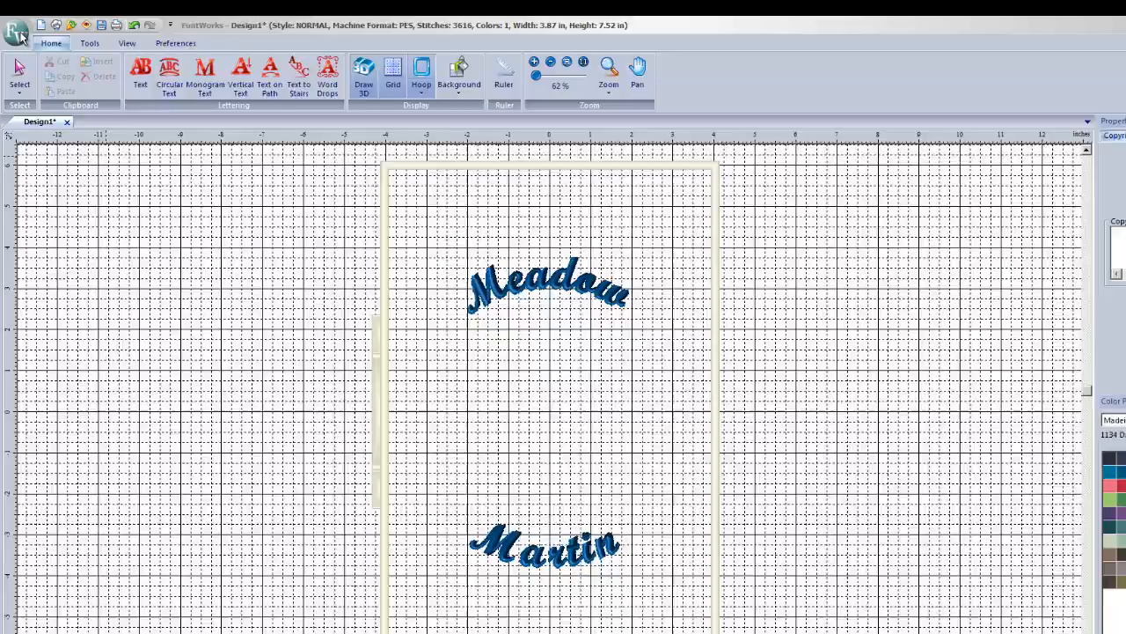
- Merge the sailboat design bp123v6 from My Free Designs and place it between the upper and lower words
left_click(13, 27)
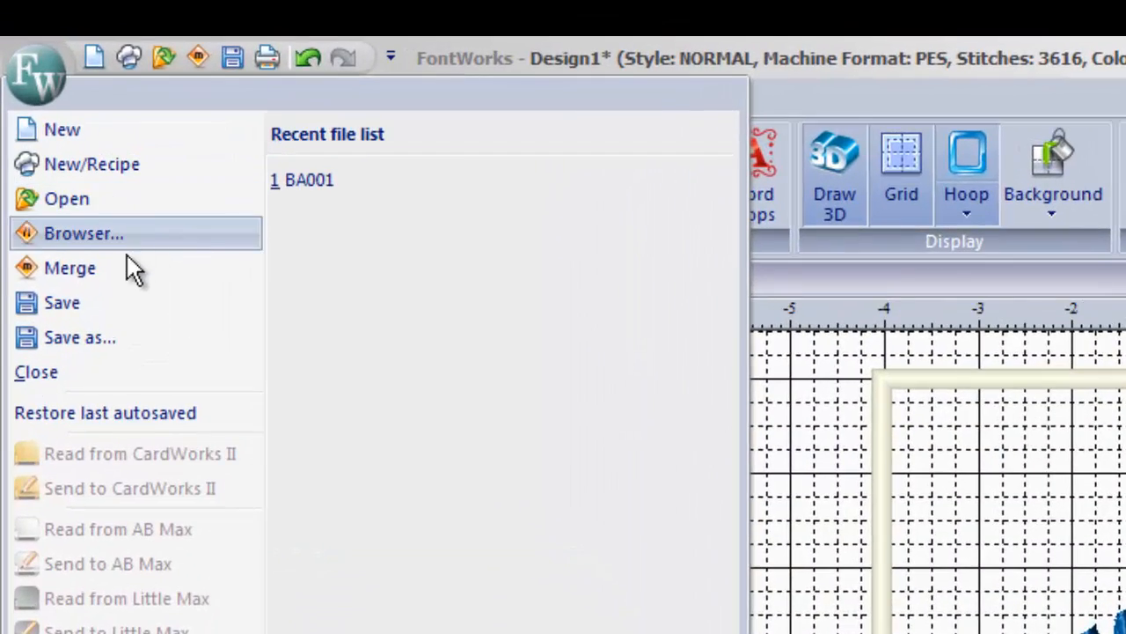
left_click(131, 269)
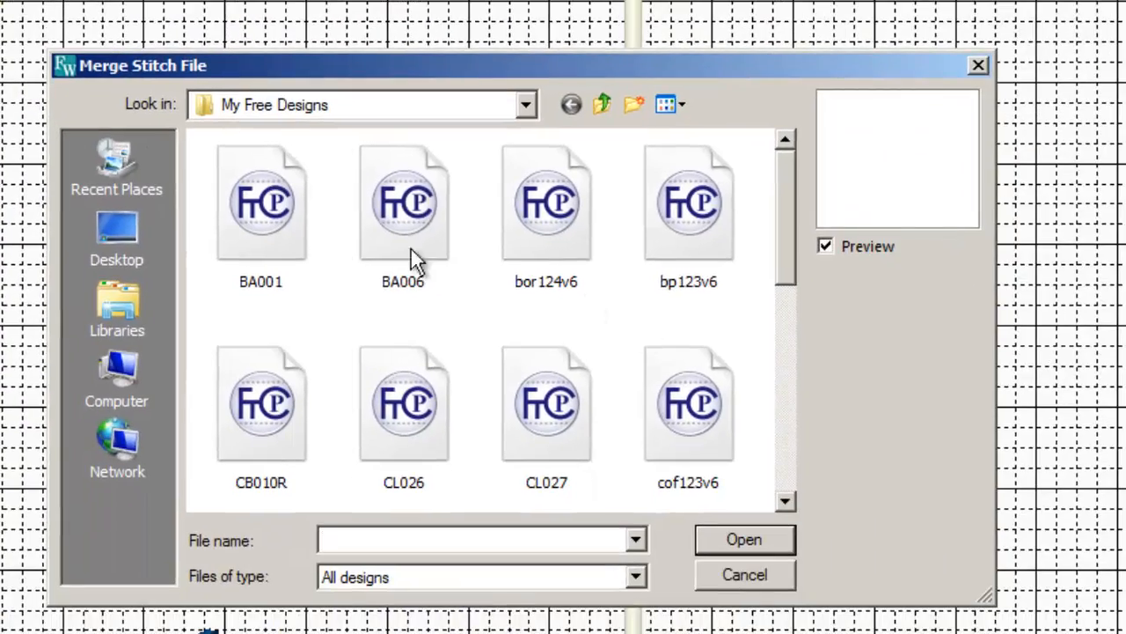
left_click(418, 259)
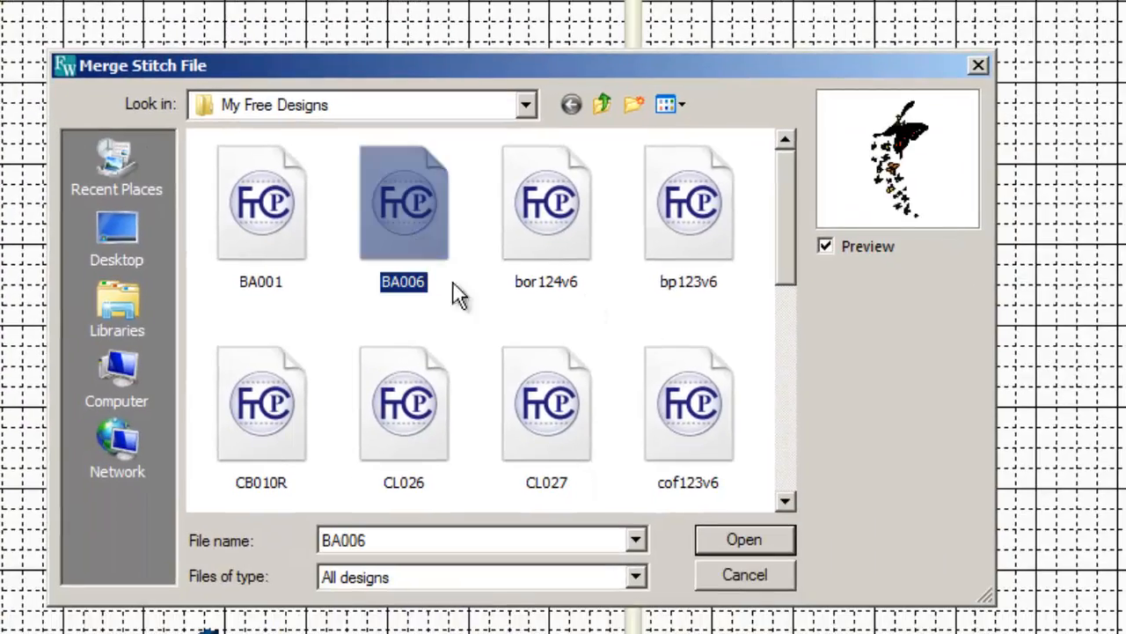
left_click(563, 260)
left_click(680, 239)
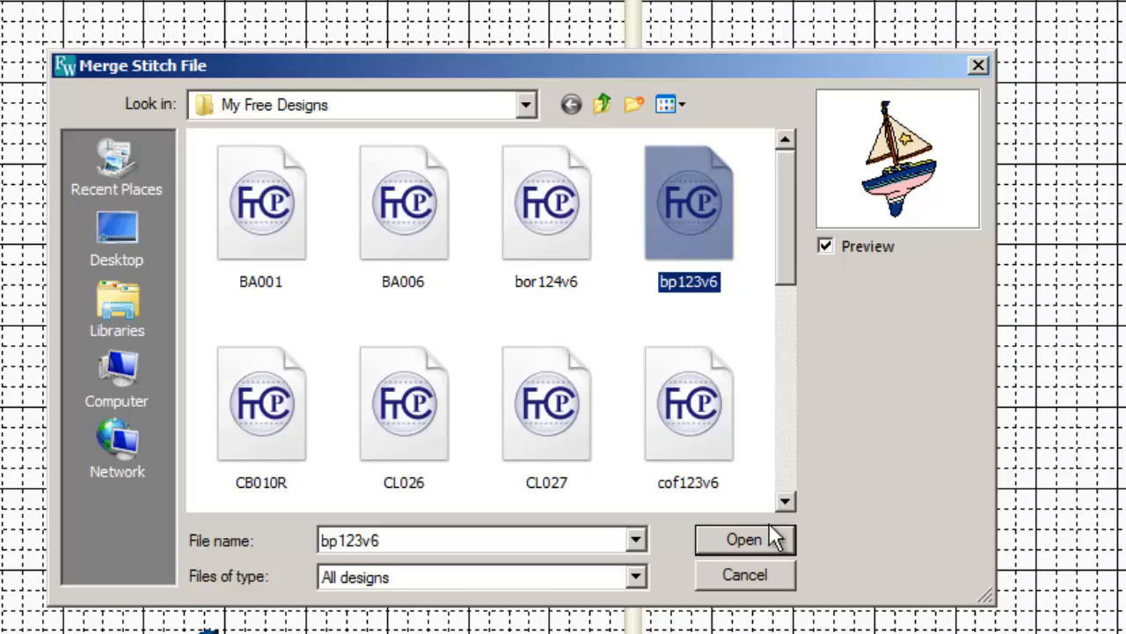
left_click(744, 540)
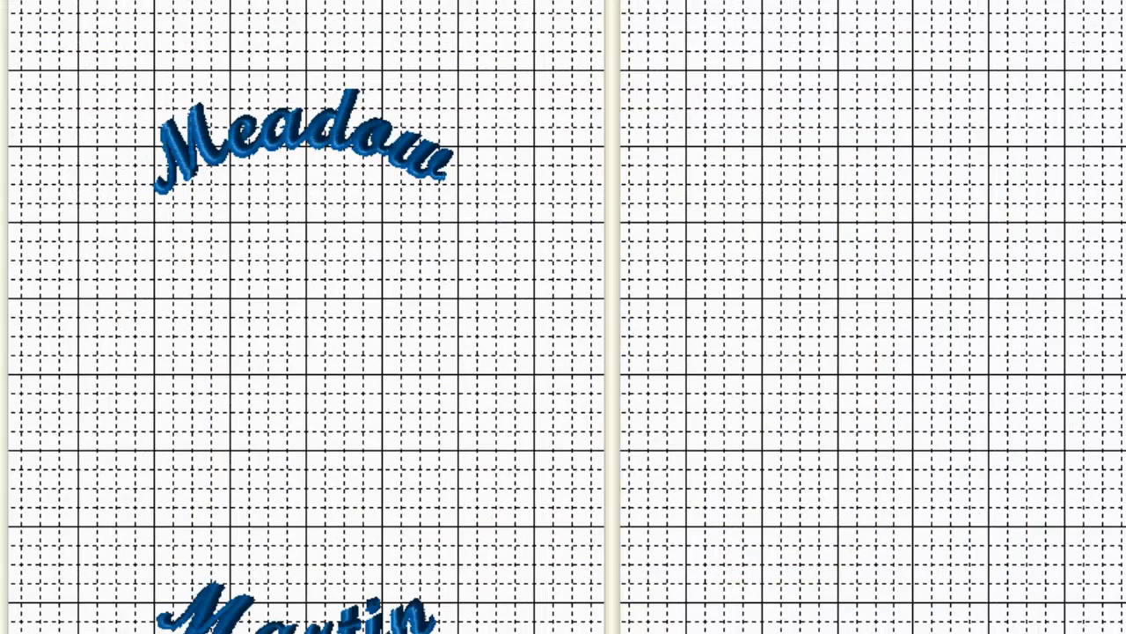
left_click(359, 367)
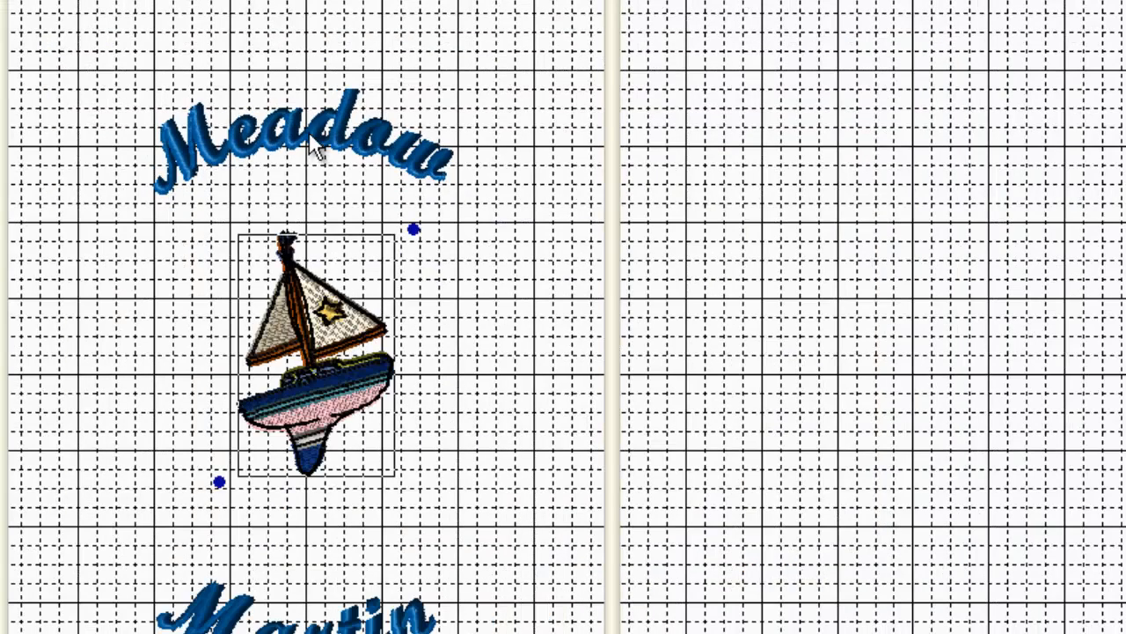
- Select the circular lettering and shrink its circle so both words sit closer around the sailboat
left_click(309, 136)
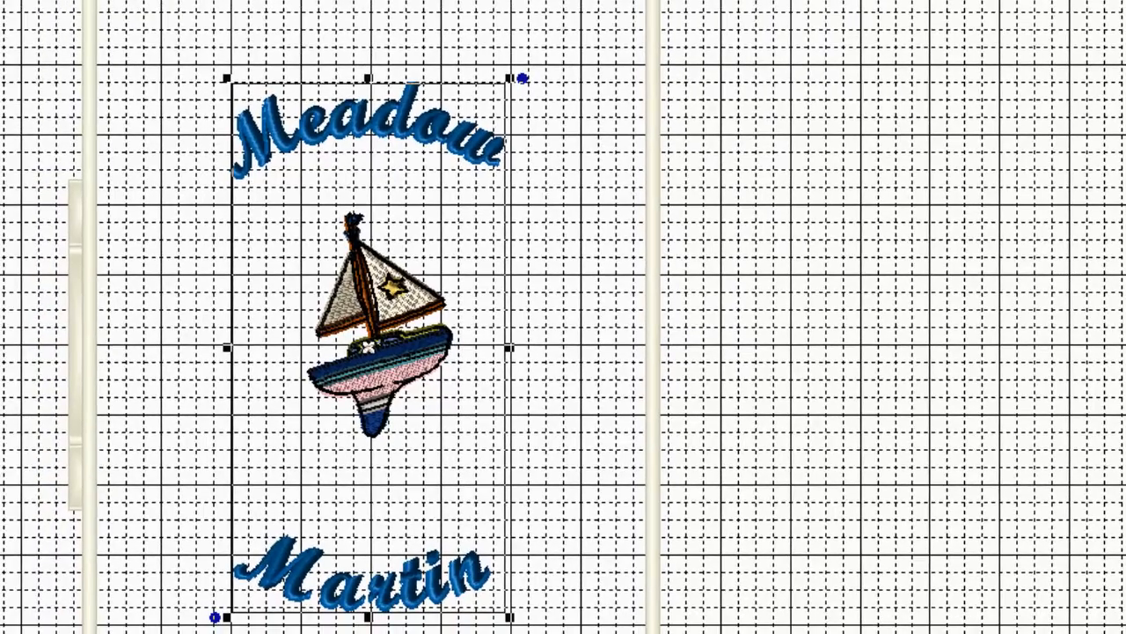
key("Escape")
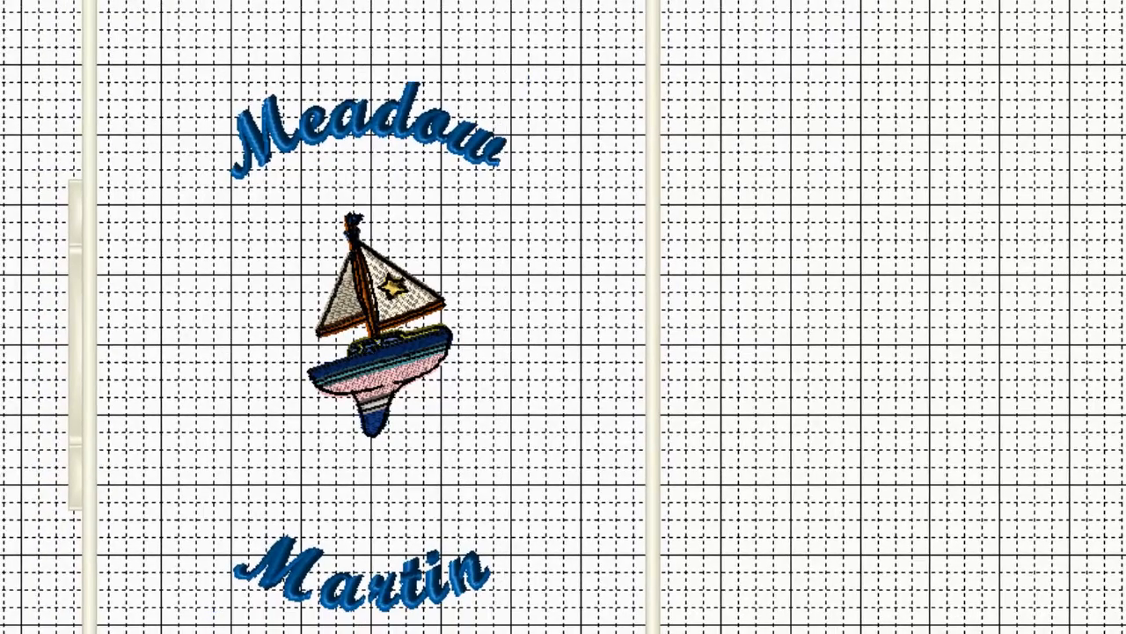
left_click(501, 148)
left_click_drag(370, 133, 374, 185)
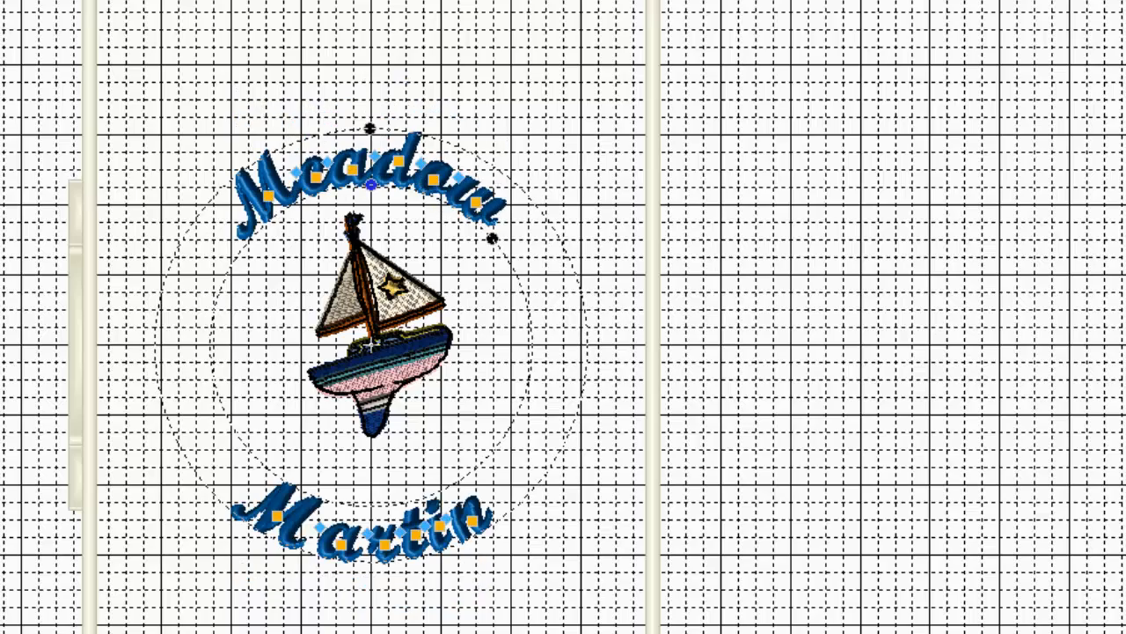
- Select the circular lettering together with the sailboat and delete both so the hoop is empty
left_click(350, 350)
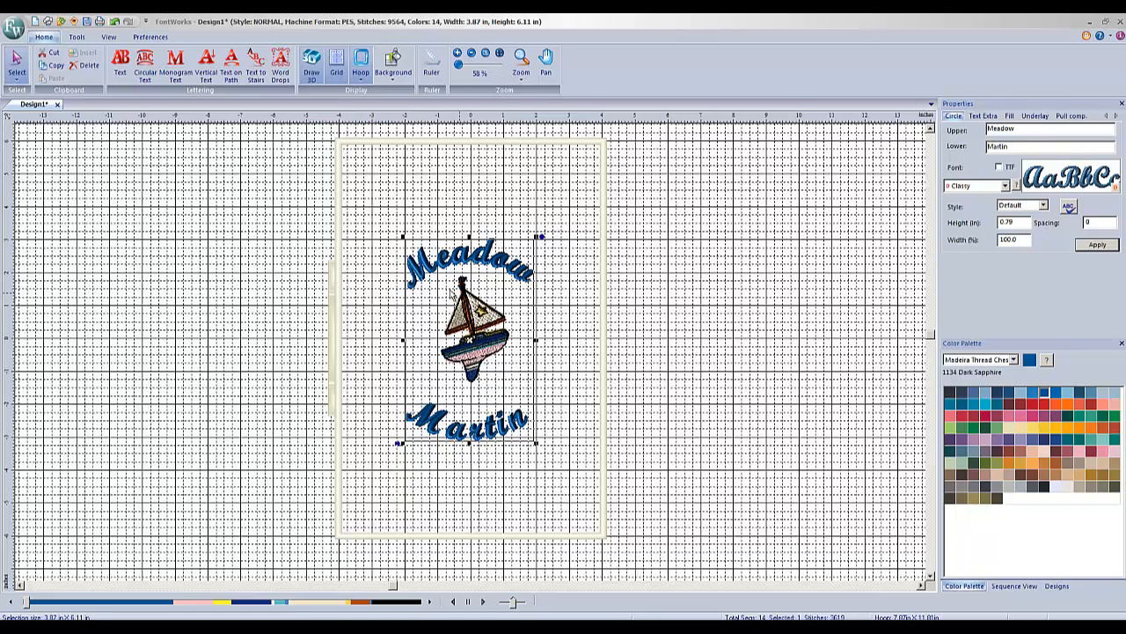
left_click(374, 234)
left_click_drag(351, 183, 690, 513)
left_click(692, 512)
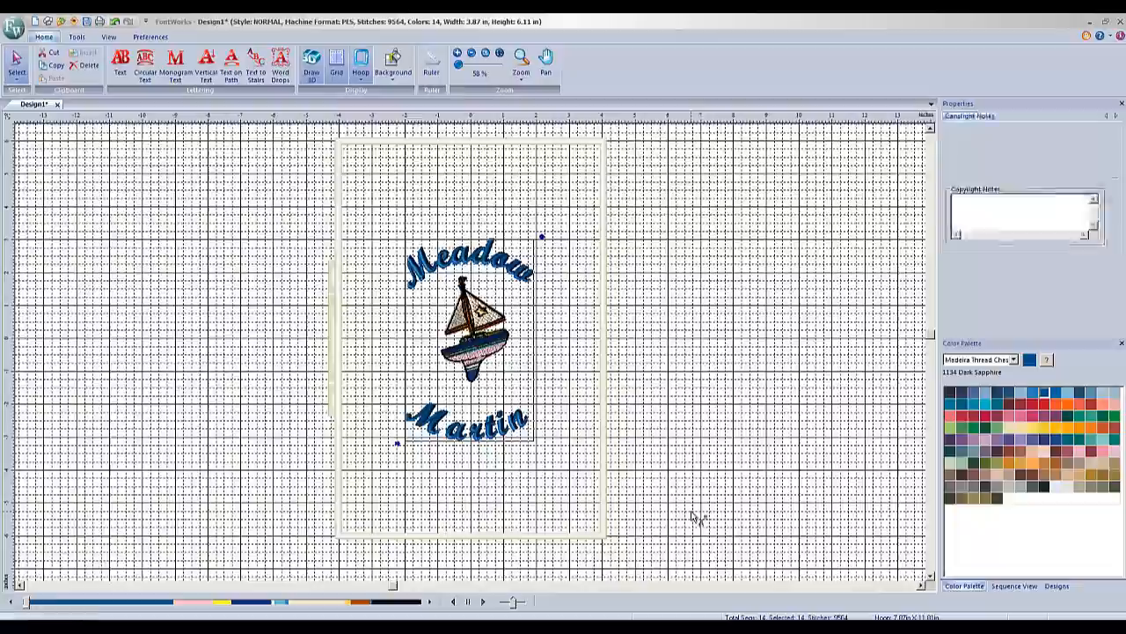
key("Delete")
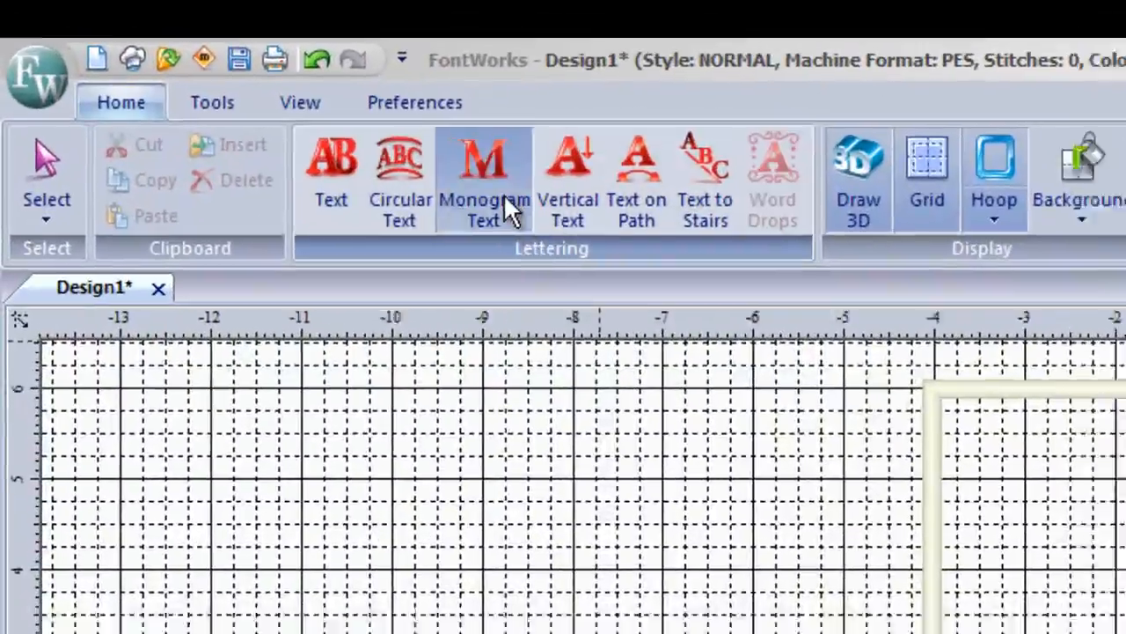
- Place a monogram in the Diamond Monogram font and move it slightly closer to the middle of the hoop
left_click(176, 69)
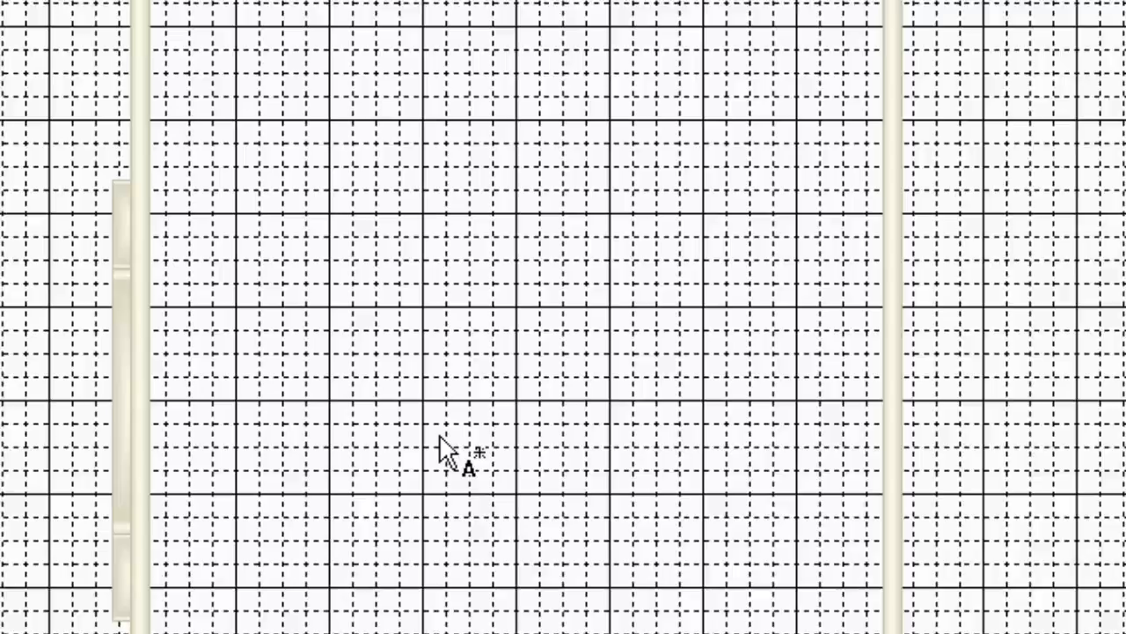
left_click(447, 349)
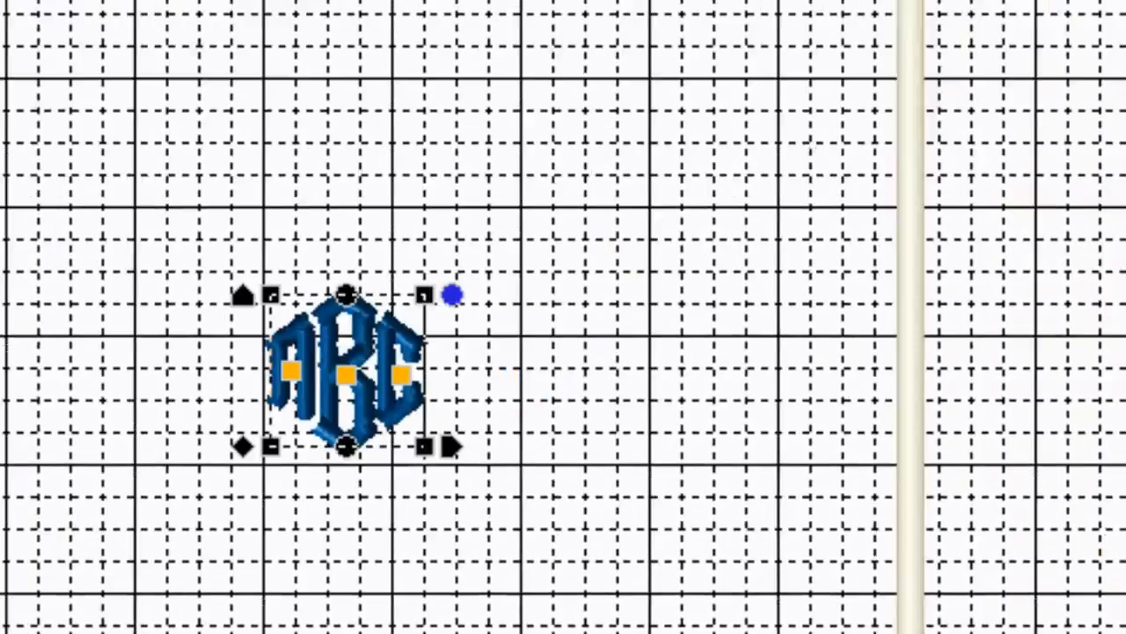
left_click(1010, 188)
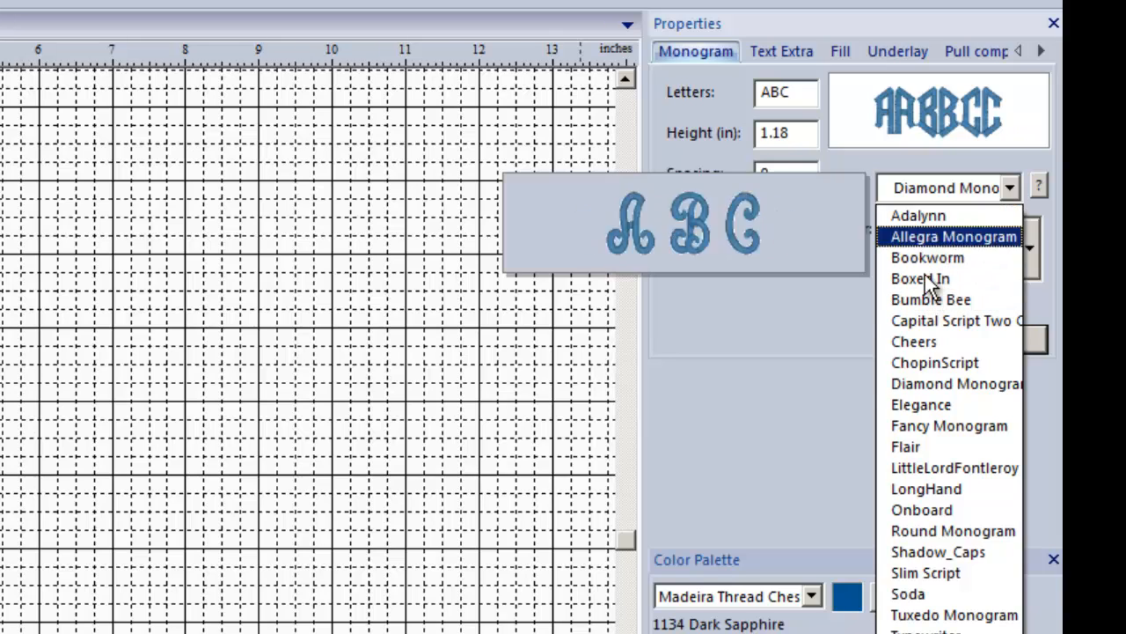
left_click(938, 384)
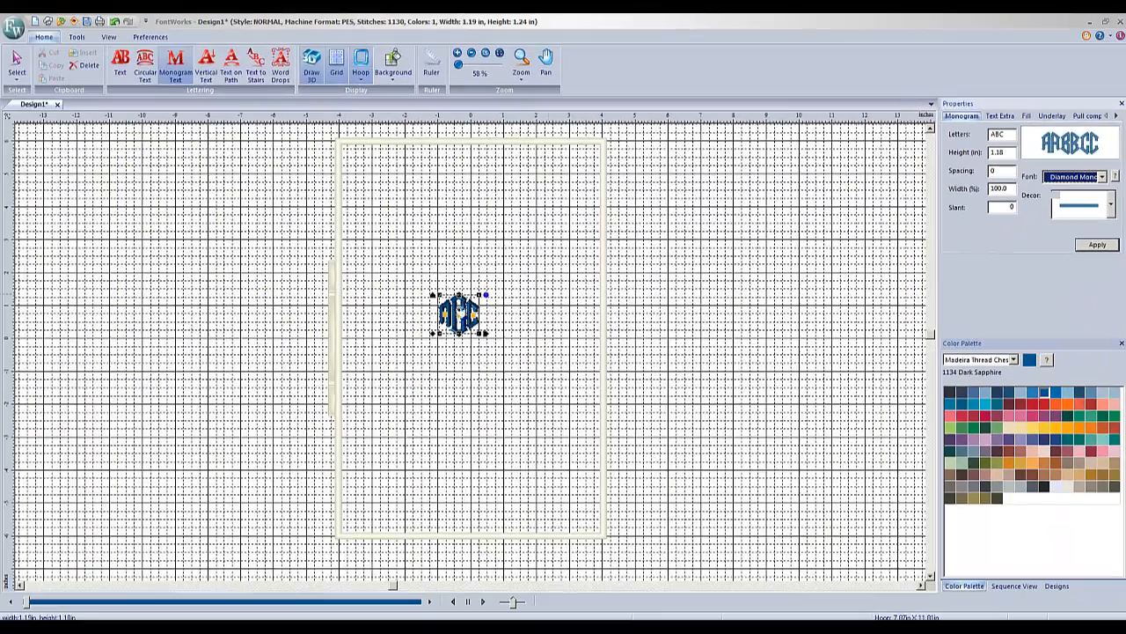
left_click_drag(468, 310, 483, 320)
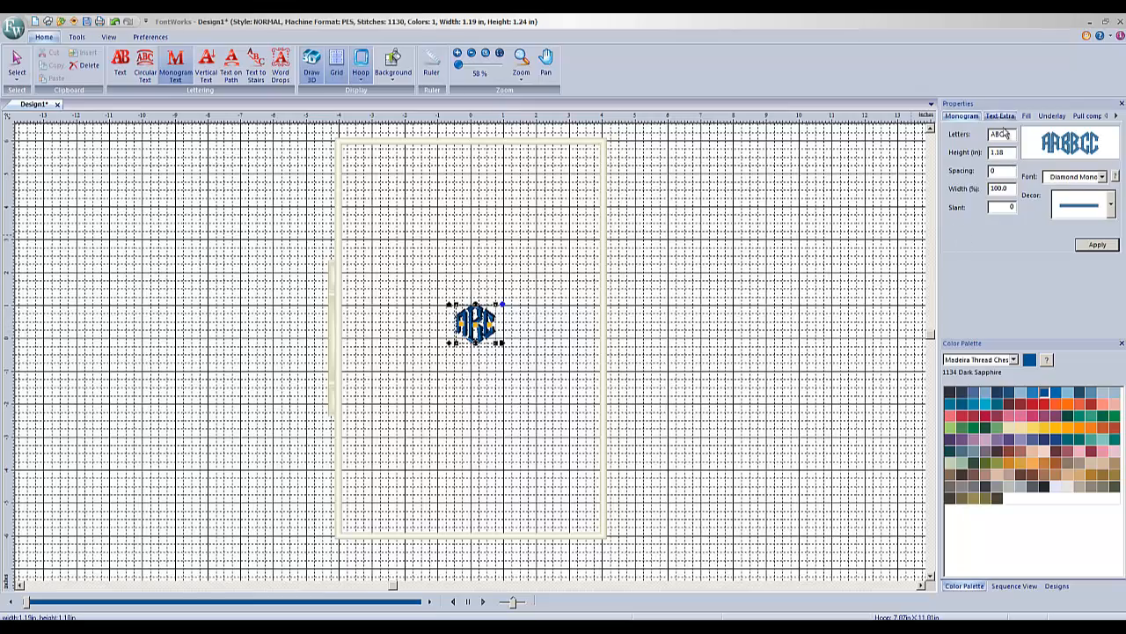
- Set the monogram letters to BAM, apply them, and inspect the stitches up close
left_click_drag(1006, 133, 969, 131)
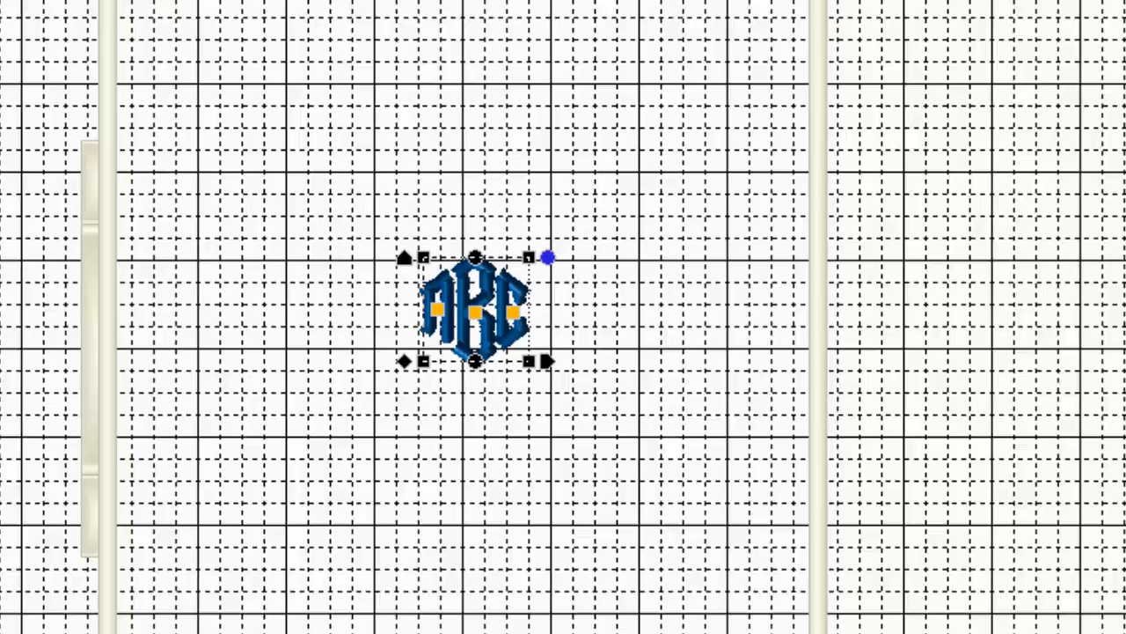
left_click(1088, 248)
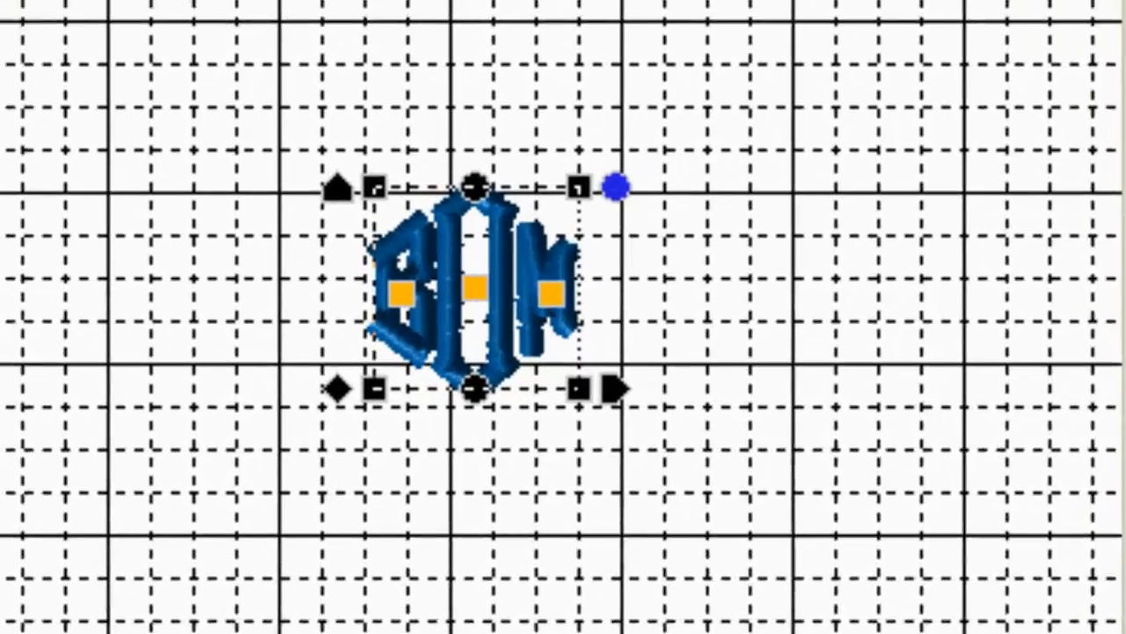
left_click_drag(126, 62, 829, 590)
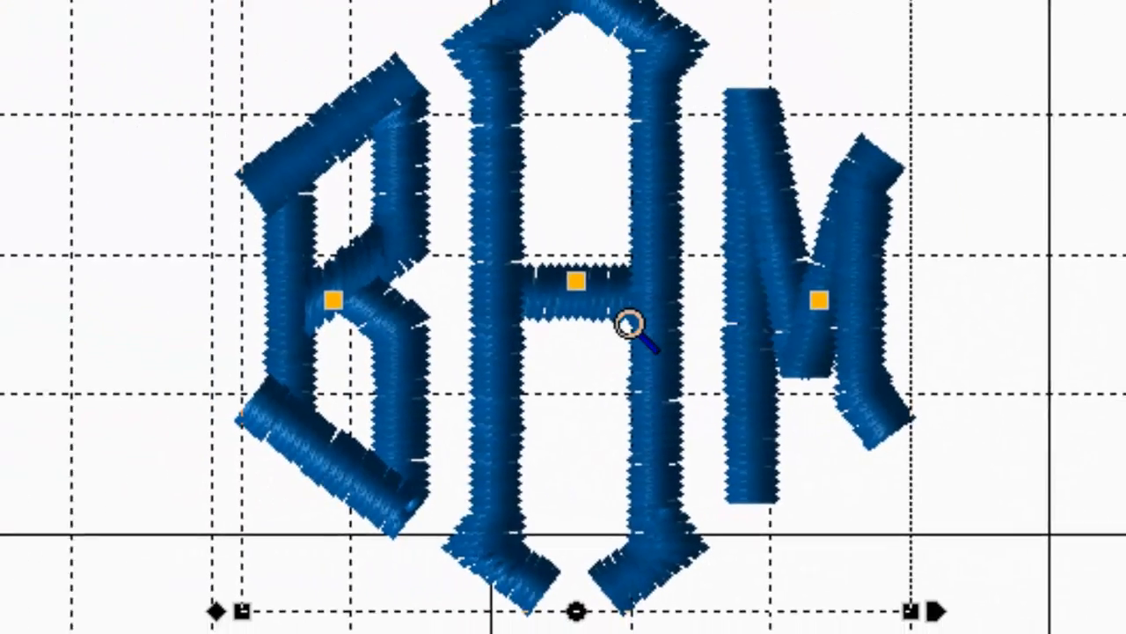
right_click(629, 324)
right_click(636, 330)
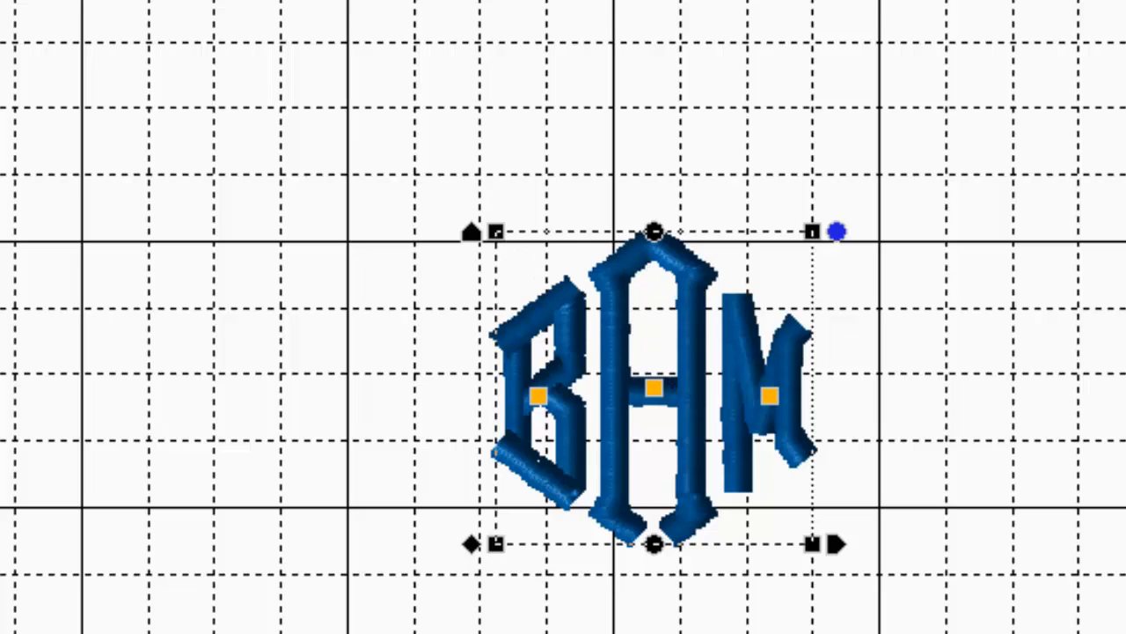
- Select the BAM monogram and enlarge it proportionally to about 2.5 inches tall
left_click(275, 2)
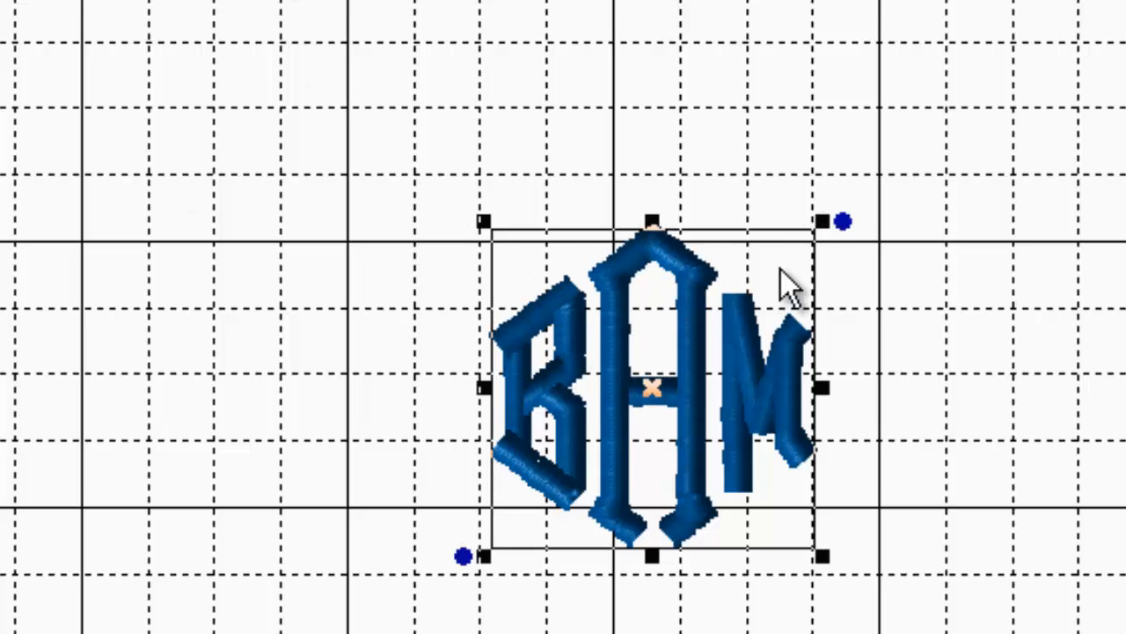
left_click_drag(825, 227, 711, 304)
left_click_drag(820, 220, 1125, 0)
left_click_drag(871, 229, 735, 241)
scroll(823, 378, "down", 1)
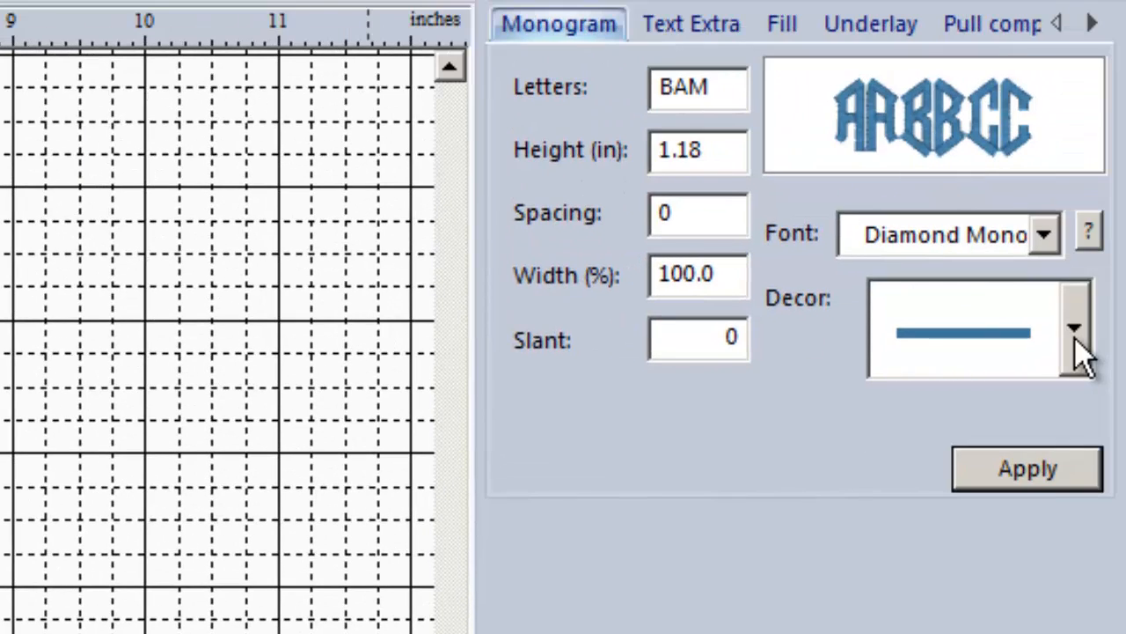
- Apply the decor with solid triangles on both sides of the monogram and dismiss the satin-width warning
left_click(1075, 338)
left_click(1084, 620)
left_click_drag(1079, 614, 1088, 478)
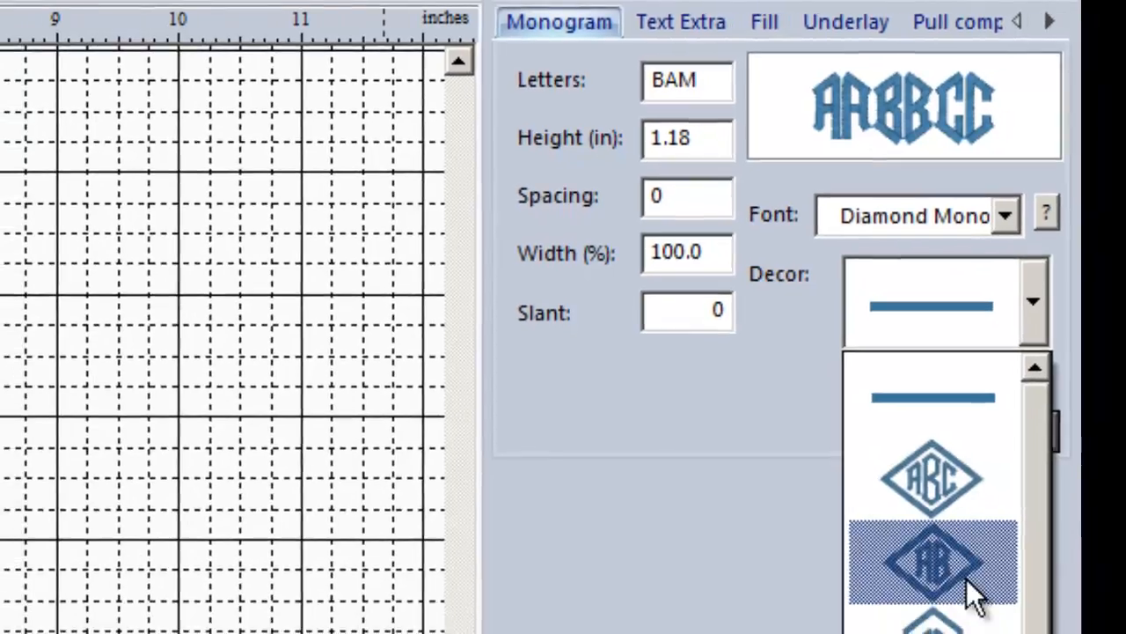
left_click(975, 596)
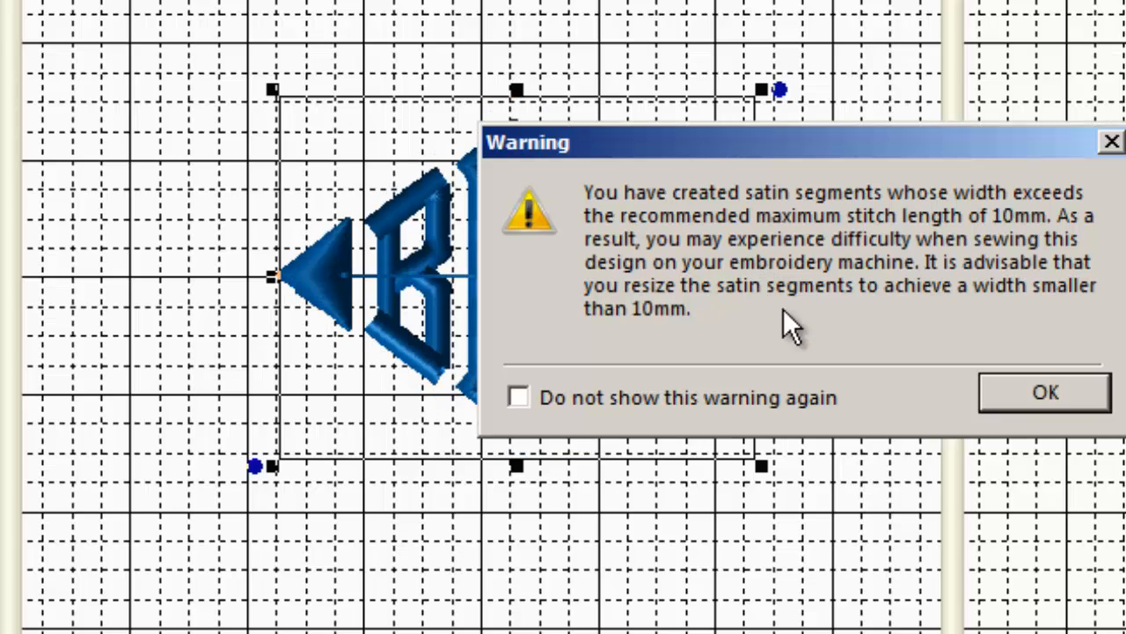
left_click_drag(806, 140, 1125, 140)
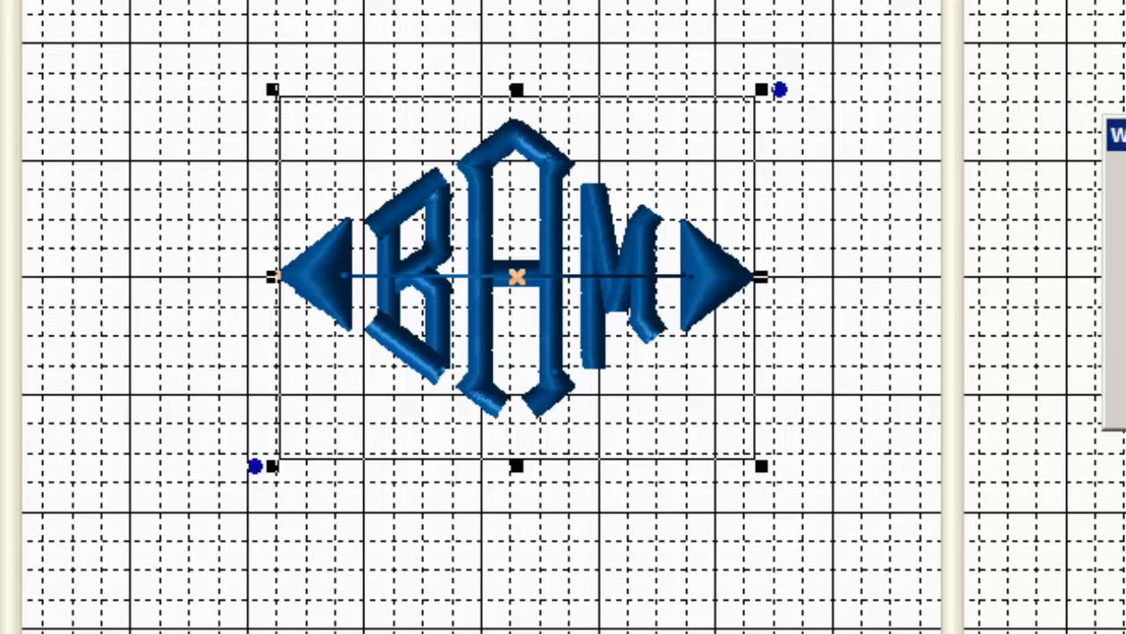
left_click(1125, 389)
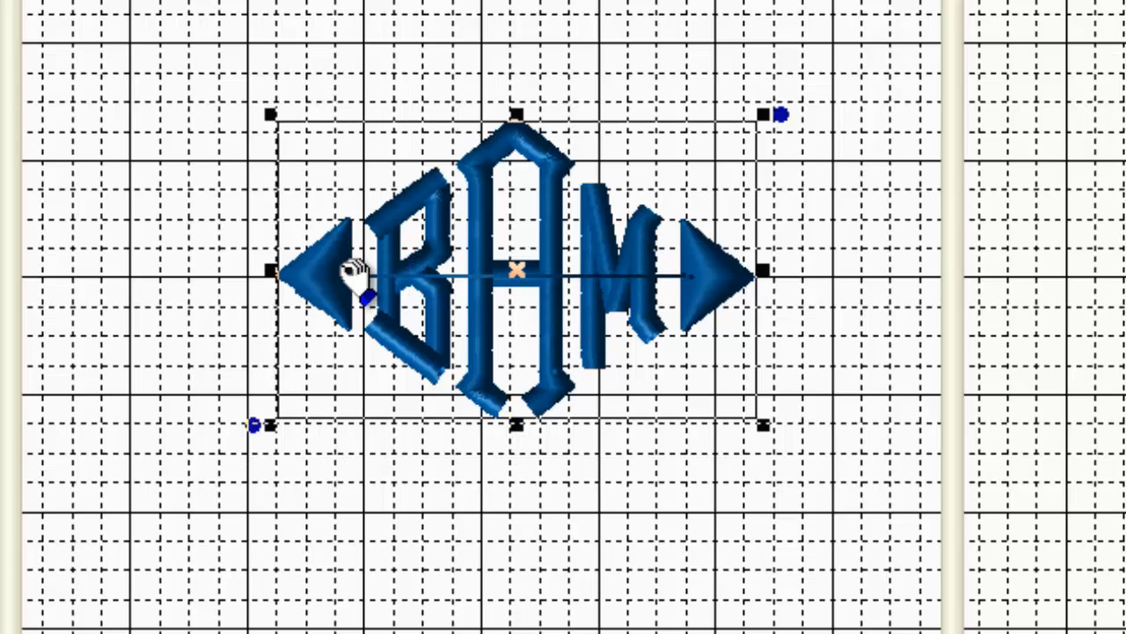
scroll(623, 313, "up", 1)
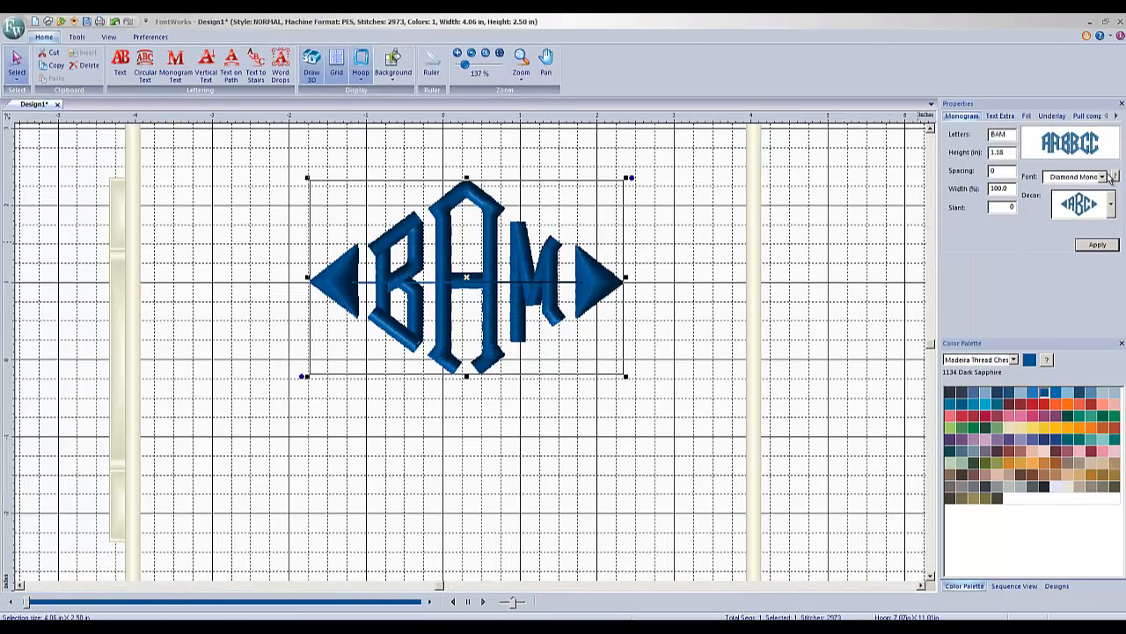
- Apply the Boxed In font to the monogram and check which decor options it offers
left_click(1108, 176)
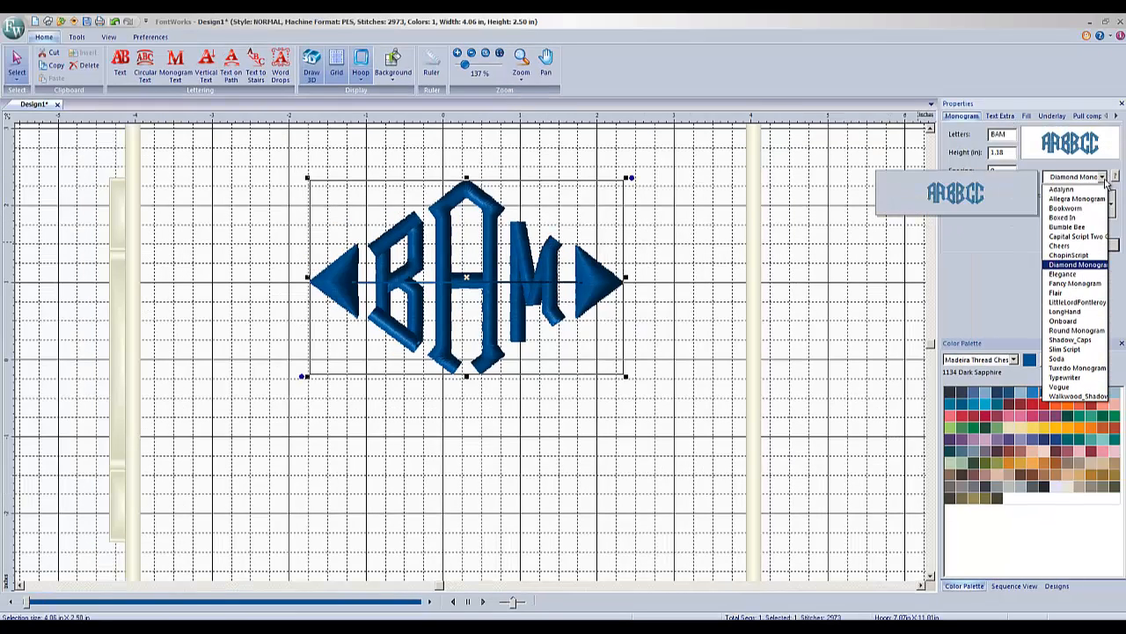
left_click(1062, 218)
left_click(1097, 246)
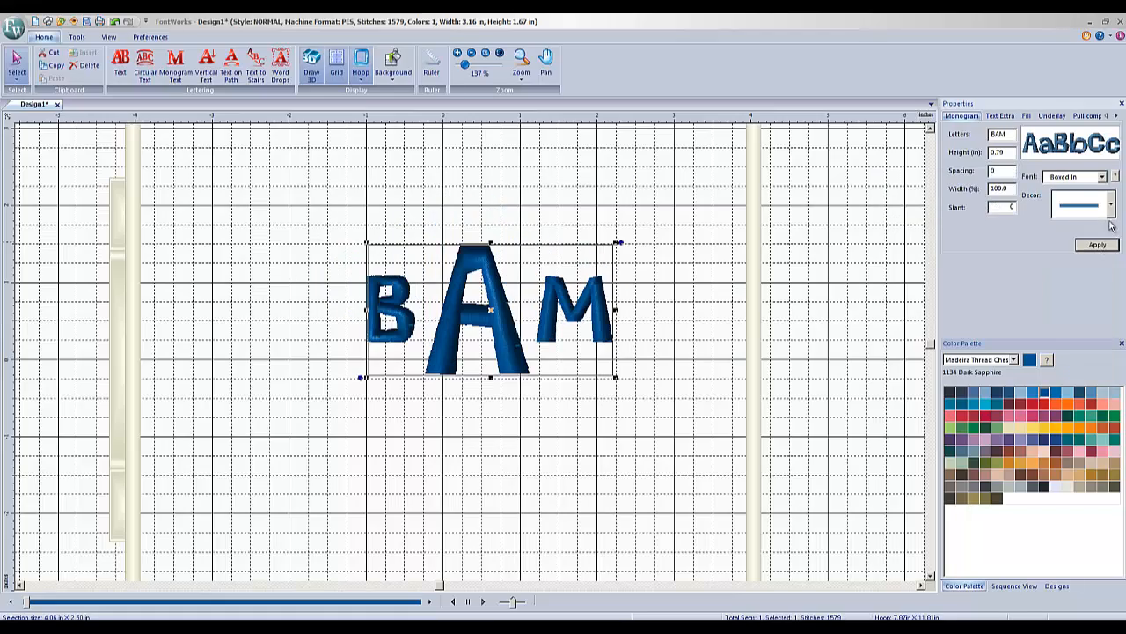
left_click(1111, 206)
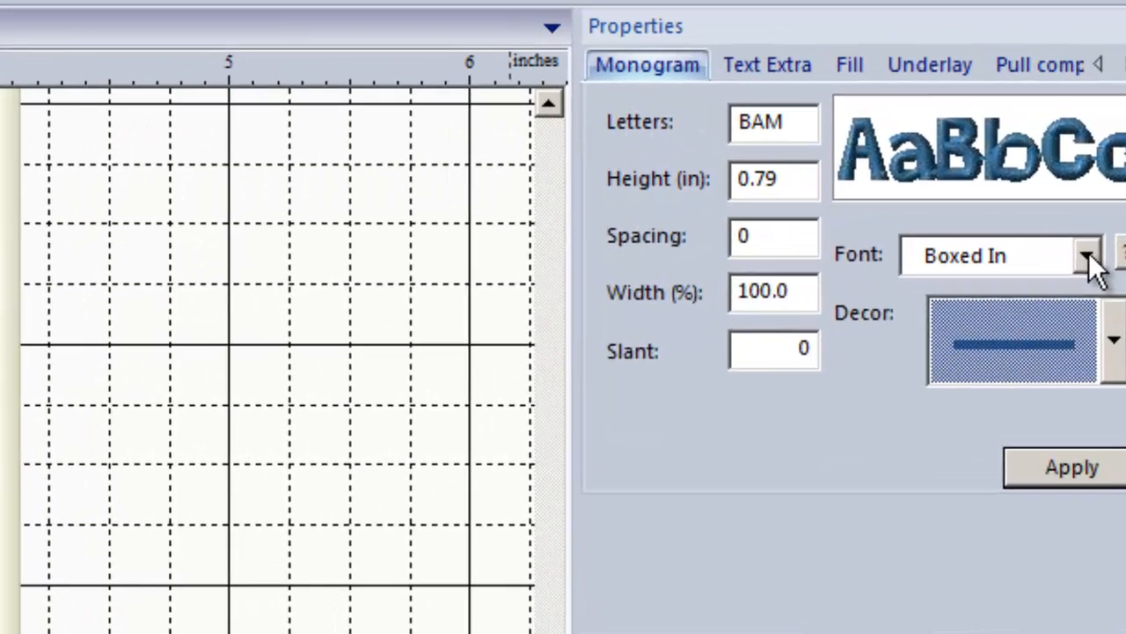
- Check the decor options offered for the Fancy Monogram, Flair and Onboard fonts
left_click(1102, 177)
left_click(1035, 590)
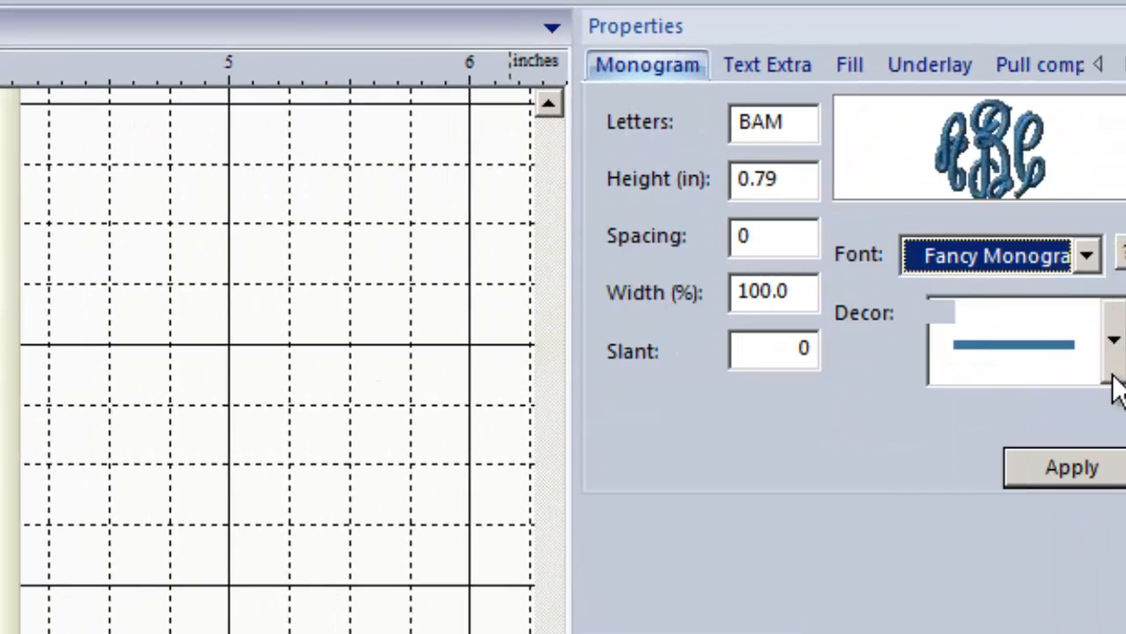
left_click(1112, 343)
left_click(1038, 431)
left_click(1078, 261)
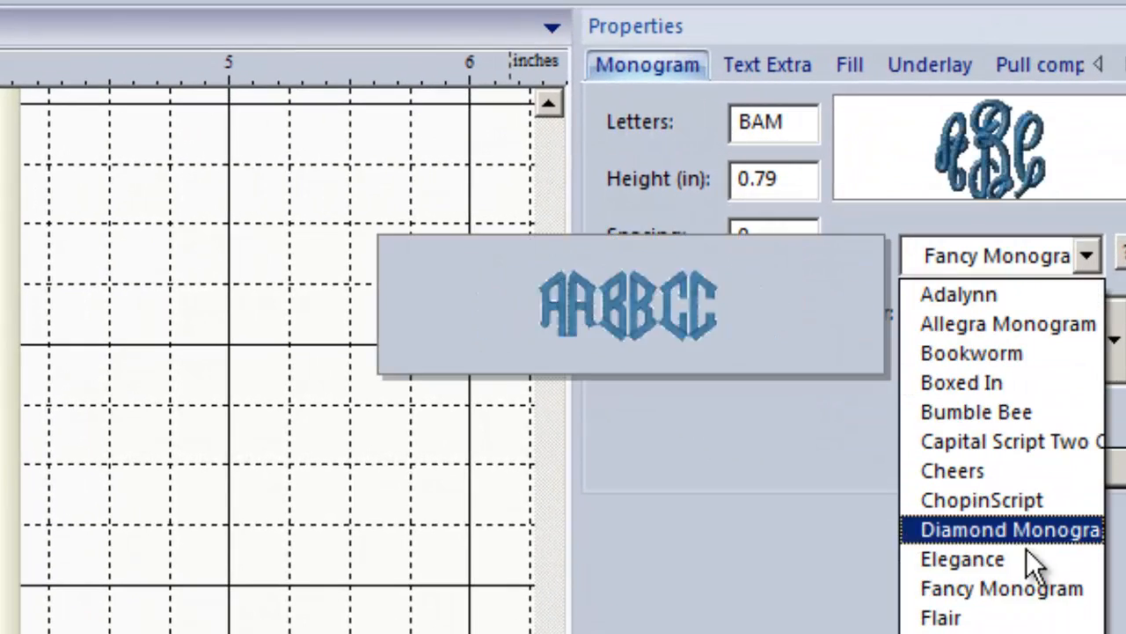
left_click(1003, 617)
left_click(1112, 339)
left_click(1014, 431)
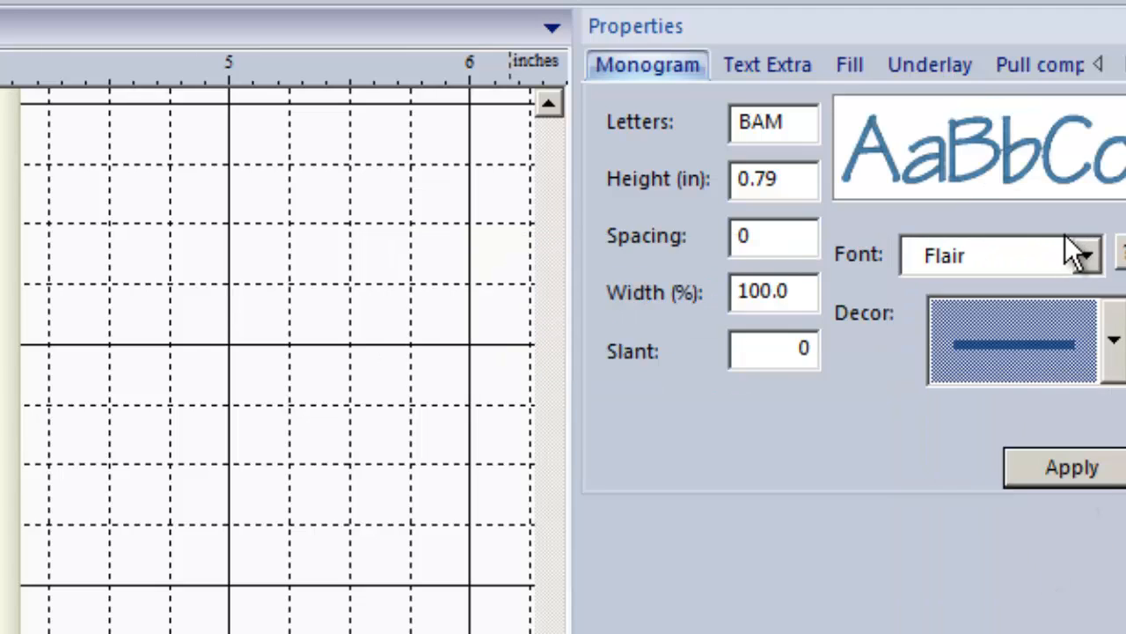
left_click(1084, 255)
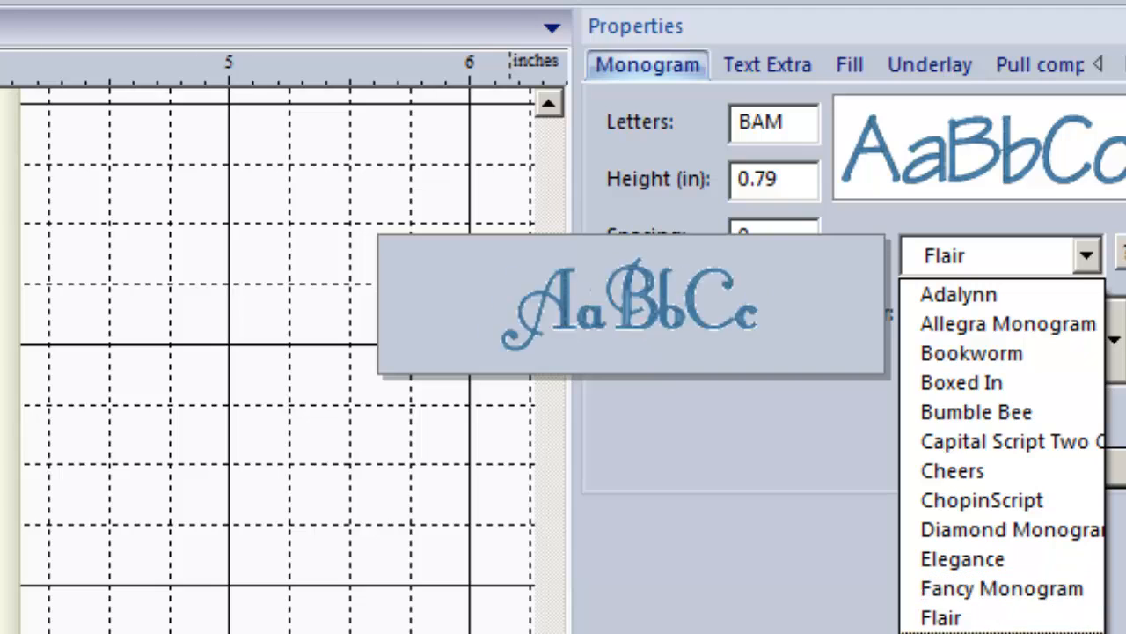
left_click(955, 626)
left_click(1109, 352)
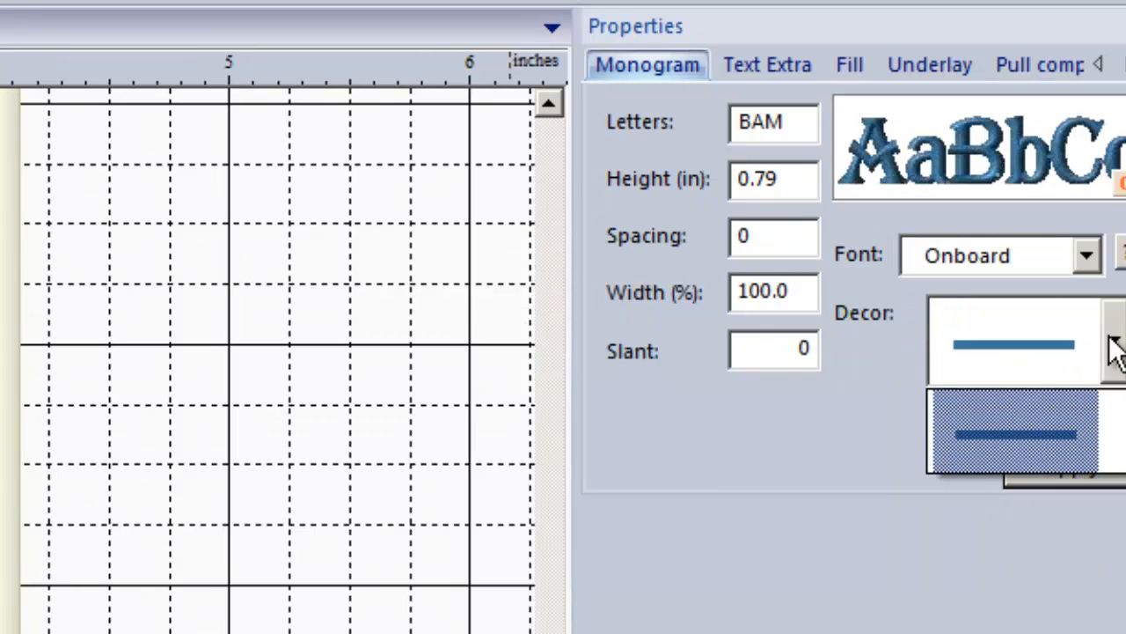
left_click(1108, 352)
- Apply the Round Monogram font with the decor of short curved bars on both sides of the letters
left_click(1084, 257)
left_click(995, 629)
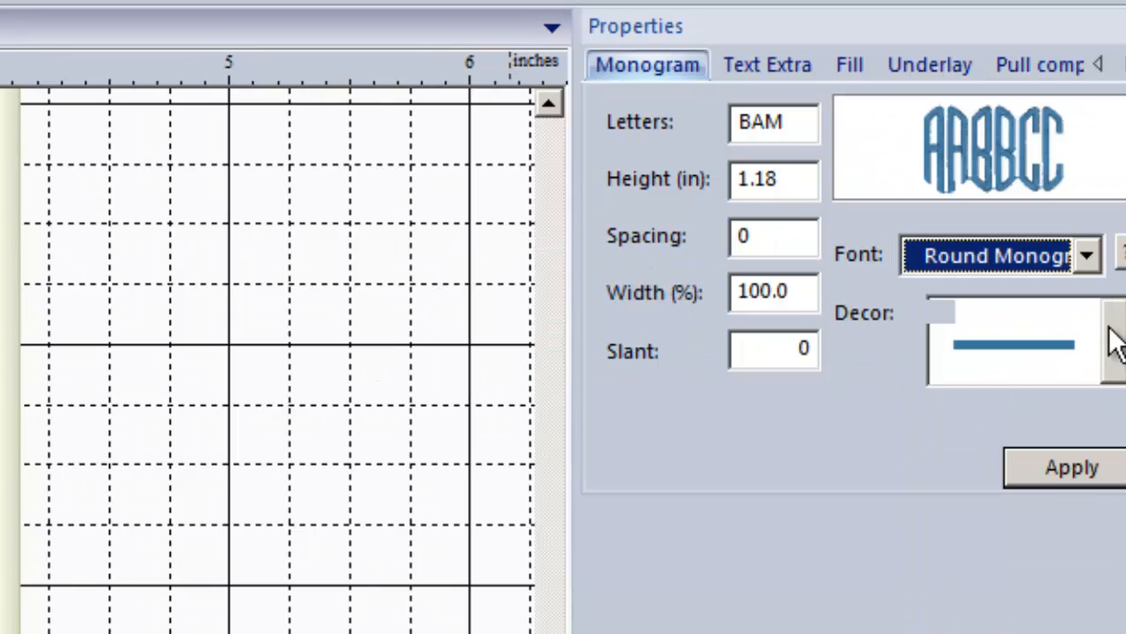
left_click(1114, 340)
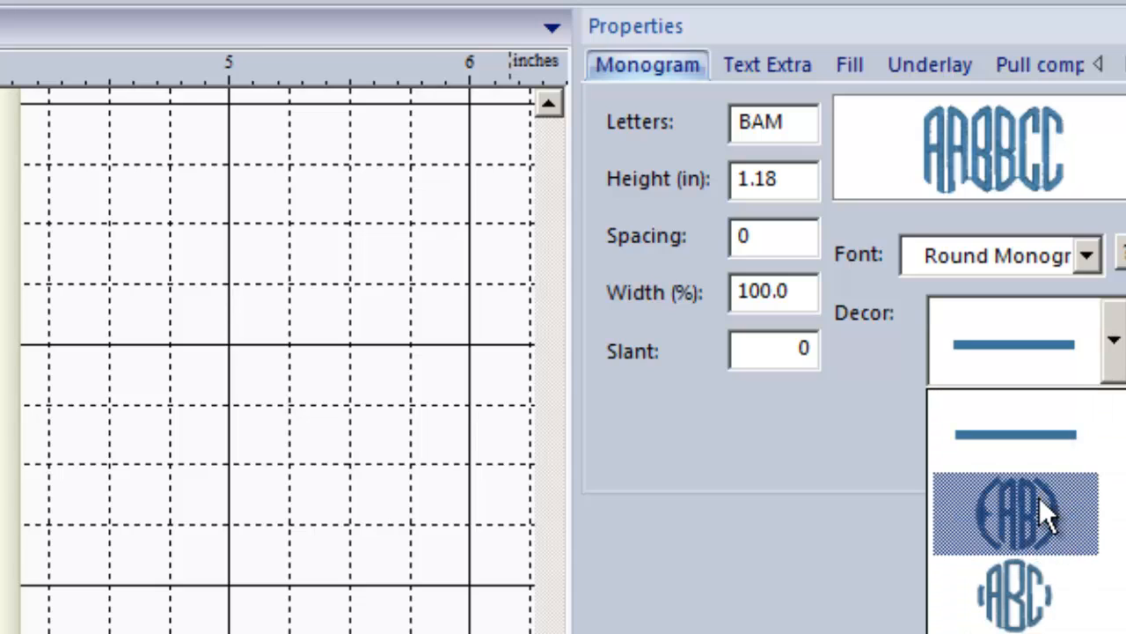
left_click(1037, 587)
left_click(1069, 469)
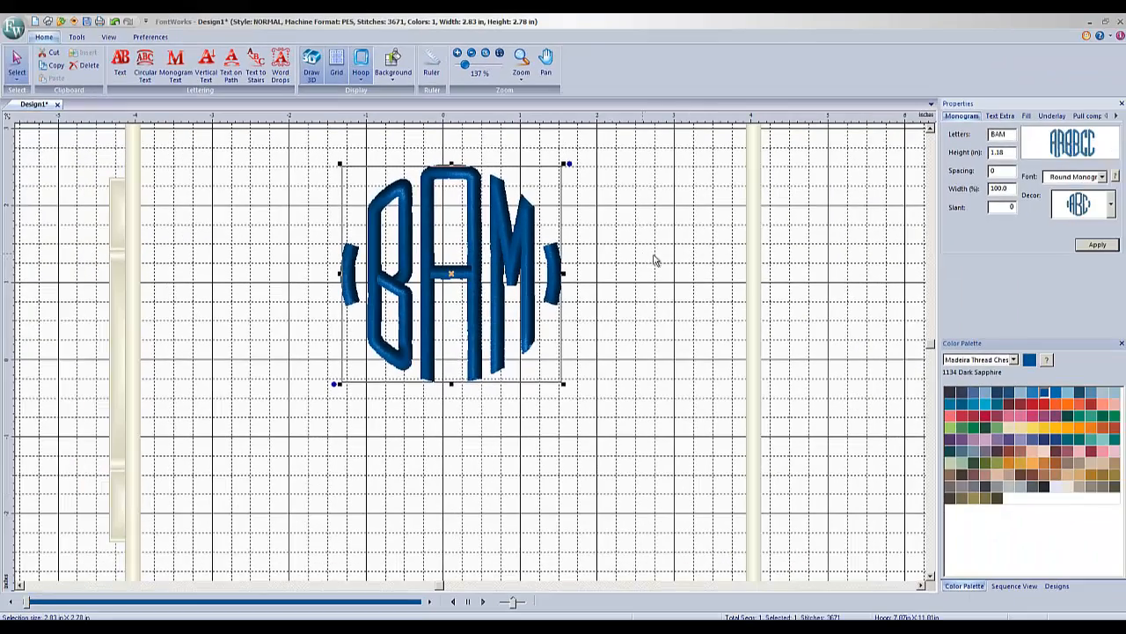
scroll(570, 277, "down", 2)
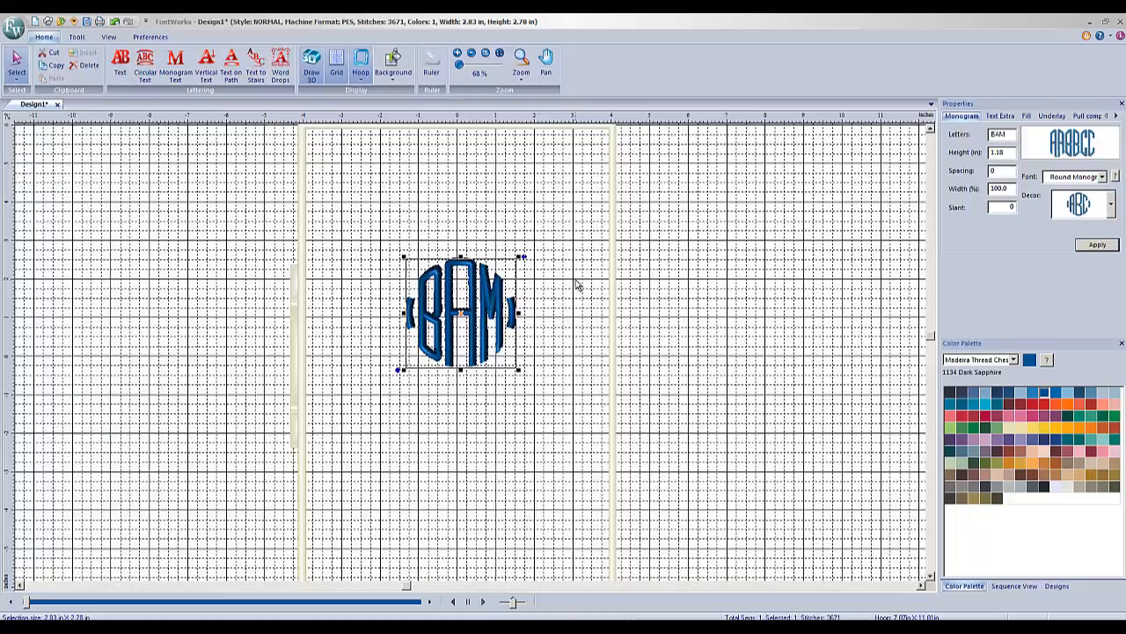
- Delete the monogram and place the vertical text Meadow in the upper part of the hoop
key("Delete")
left_click(206, 63)
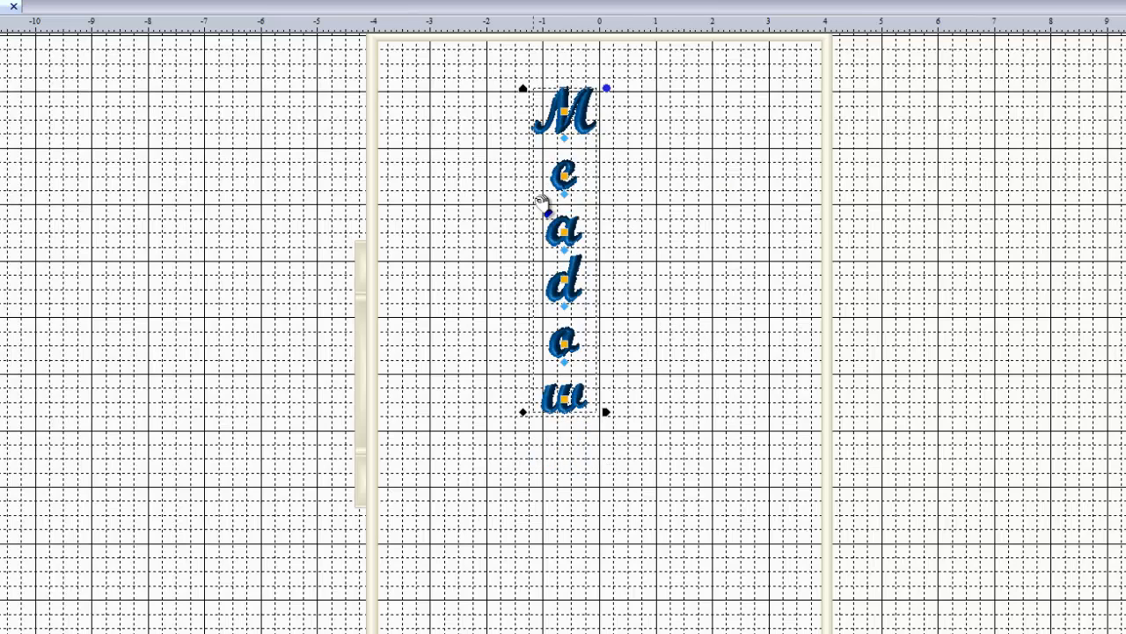
left_click_drag(604, 132, 575, 148)
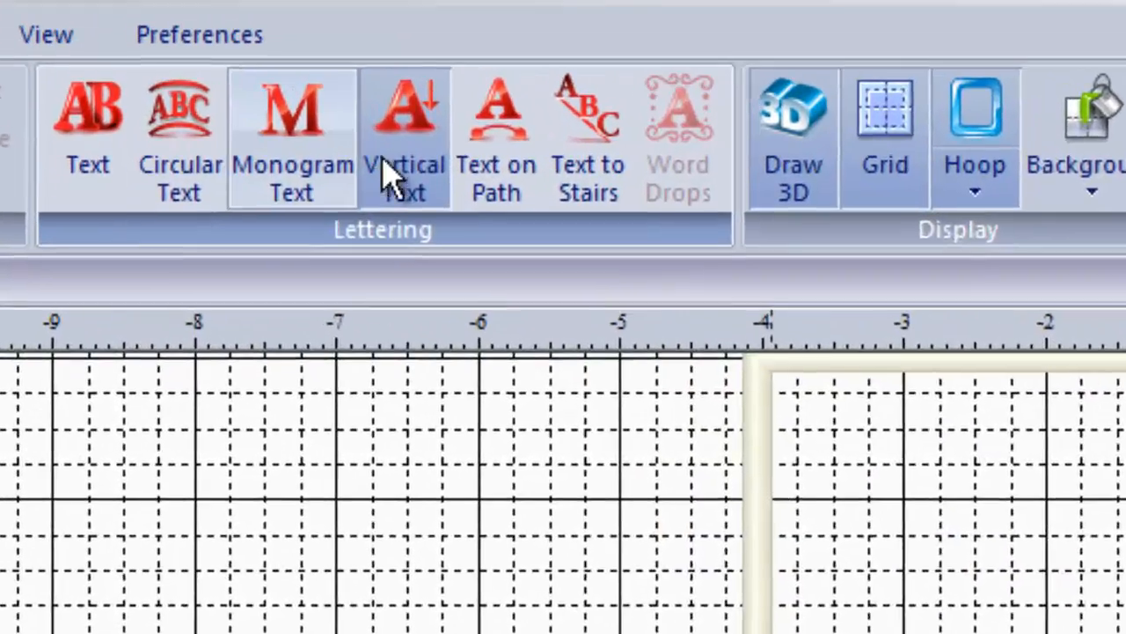
- Create text on a path using the Double preset, placing it in the hoop
left_click(354, 42)
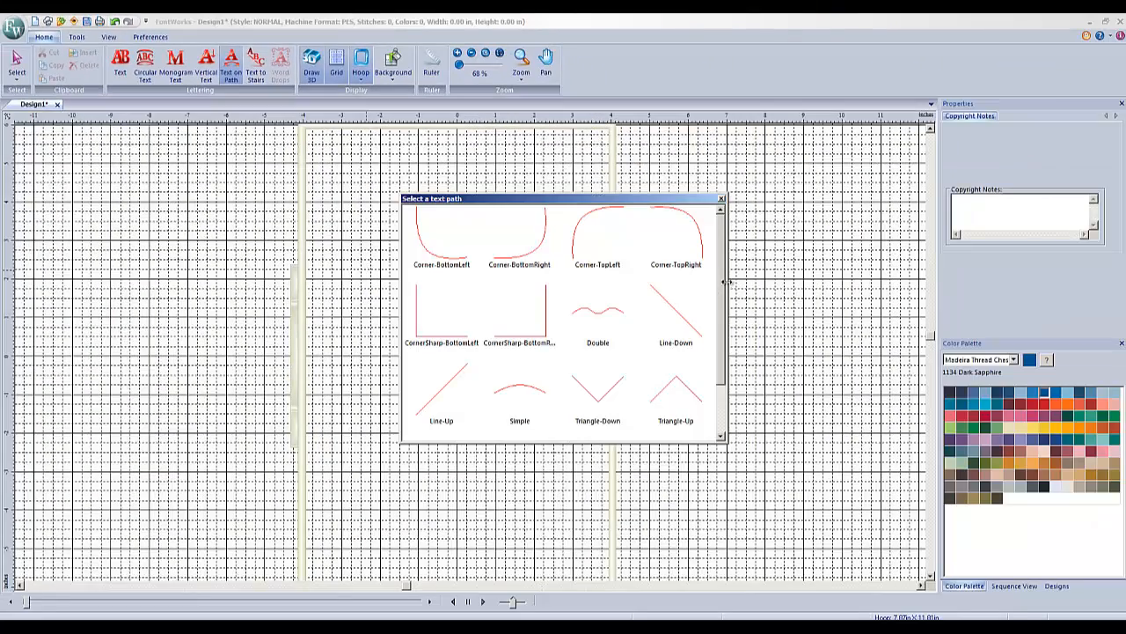
mouse_move(722, 286)
left_mouse_down()
mouse_move(727, 326)
mouse_move(729, 292)
mouse_move(734, 327)
mouse_move(732, 304)
left_mouse_up()
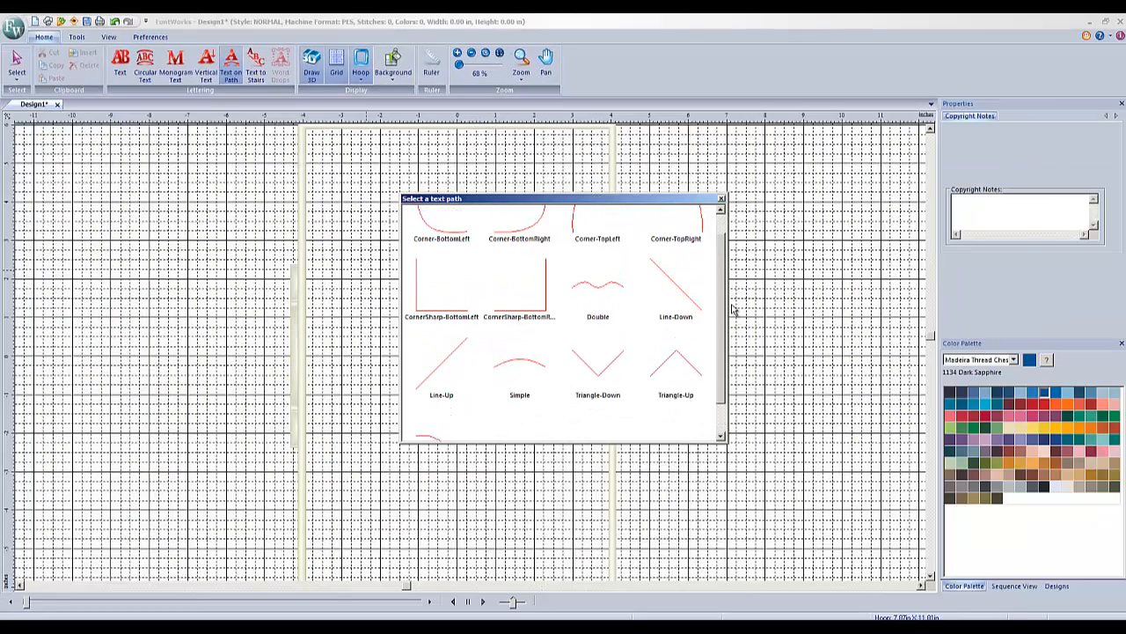
left_click(603, 293)
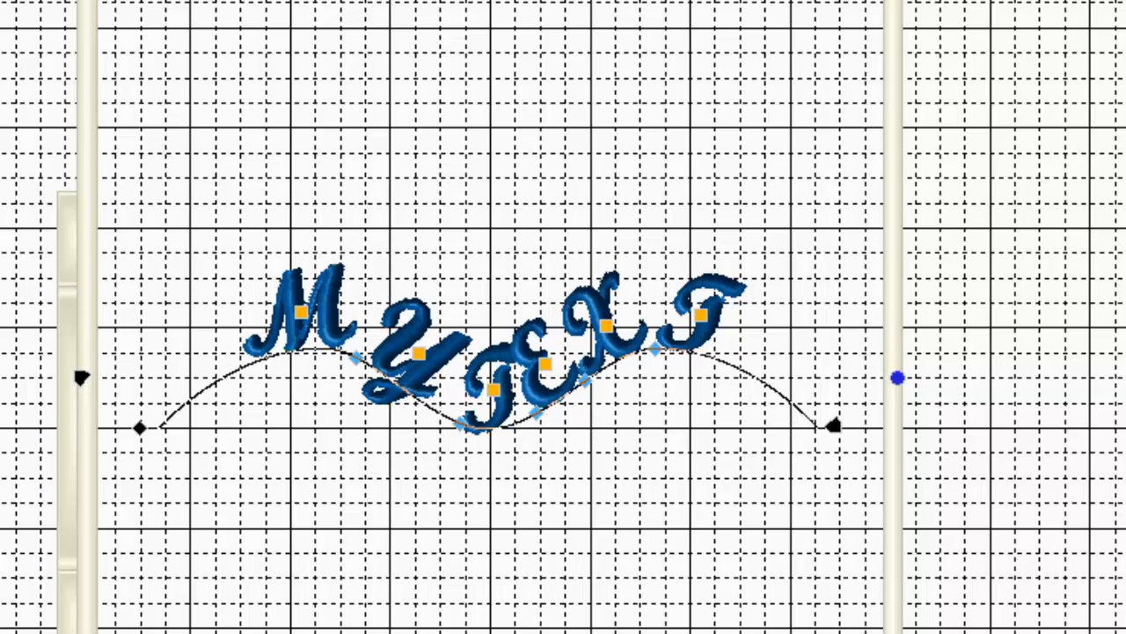
right_click(553, 400)
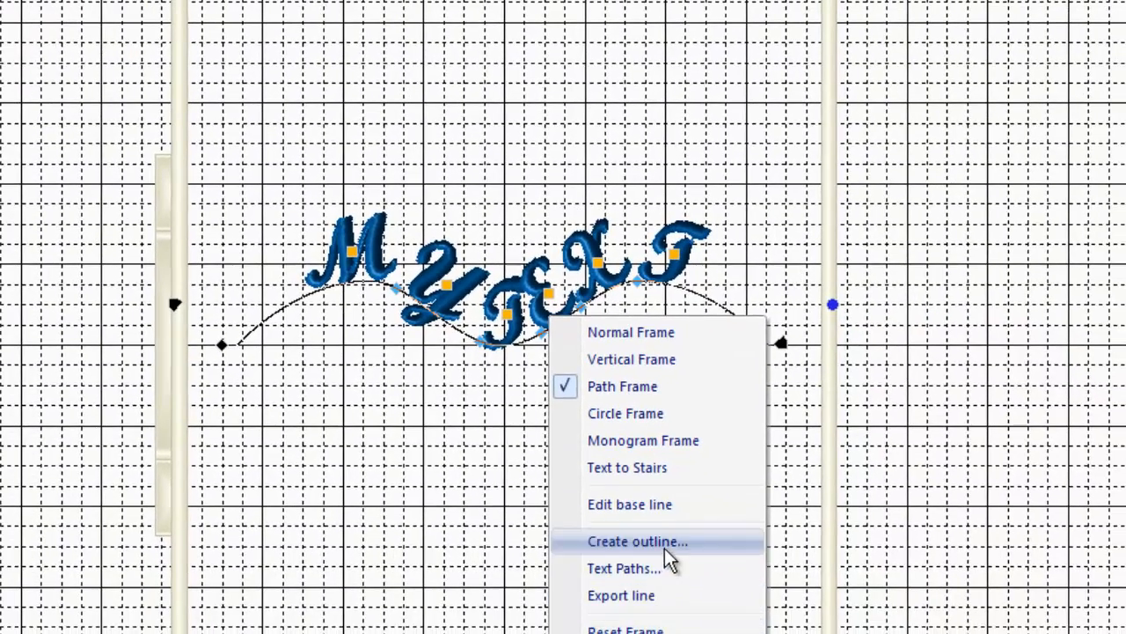
left_click(674, 506)
left_click(506, 334)
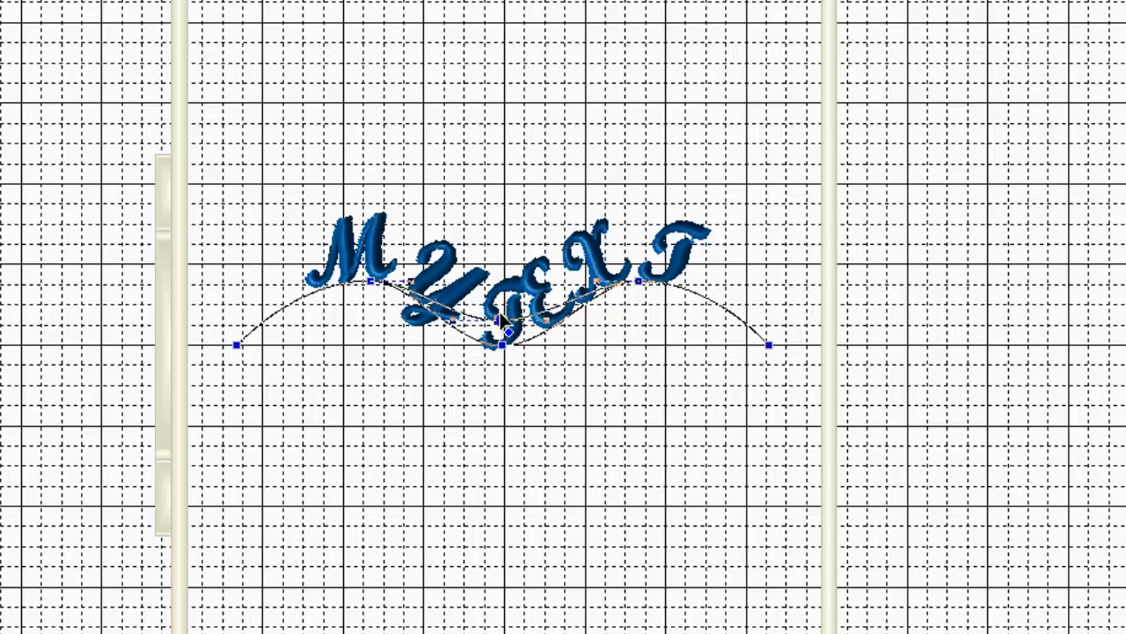
left_click_drag(506, 333, 500, 360)
left_click_drag(638, 283, 698, 290)
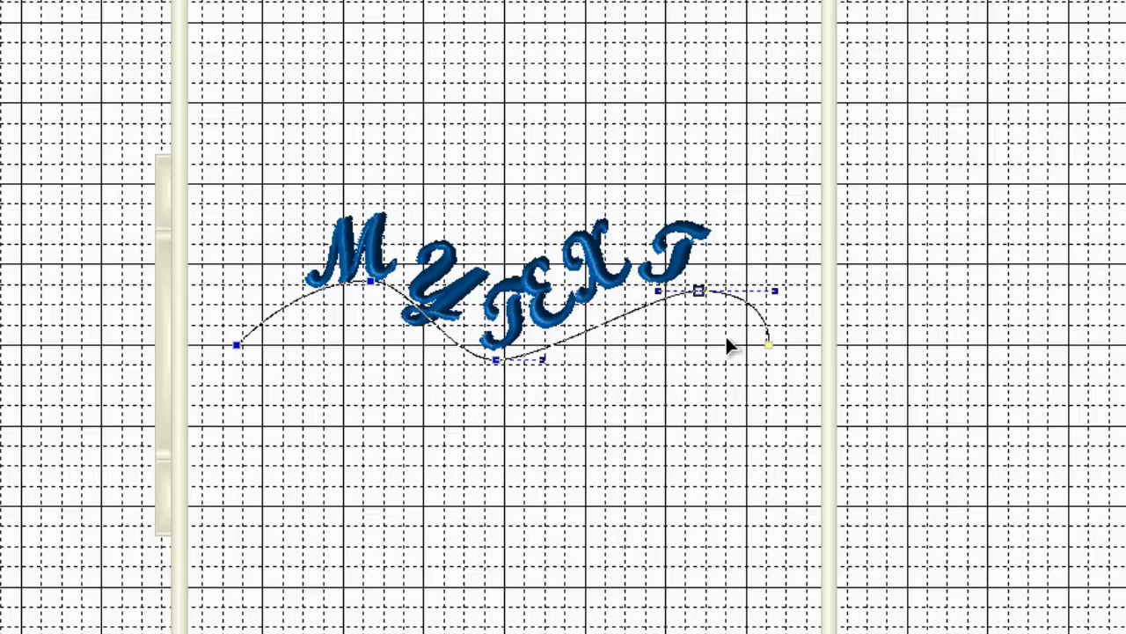
left_click_drag(768, 345, 804, 357)
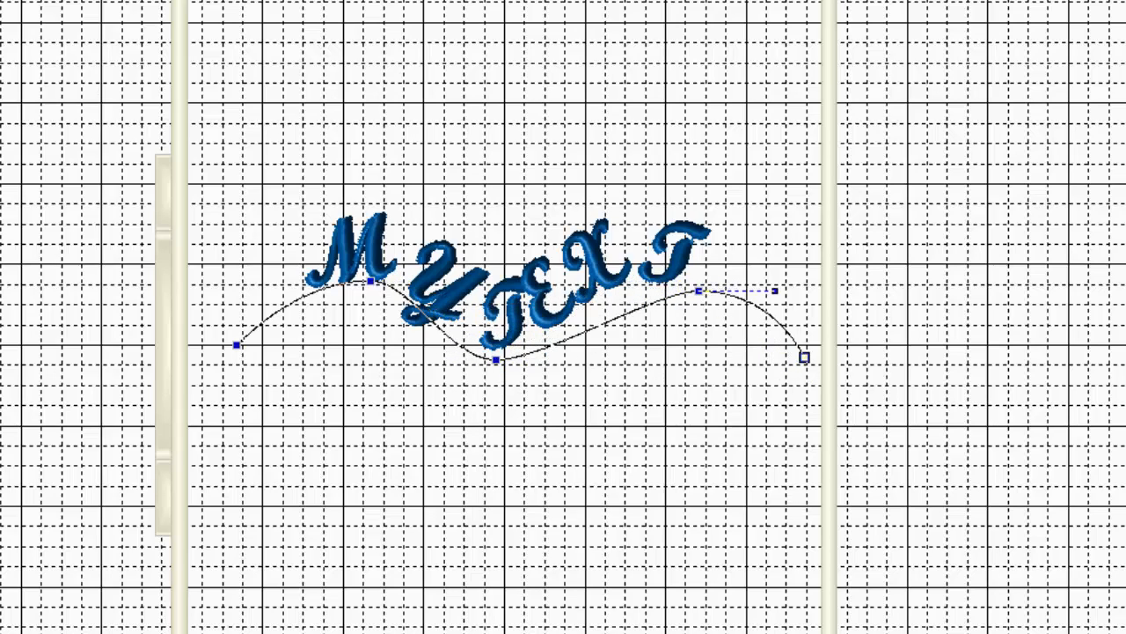
key("Escape")
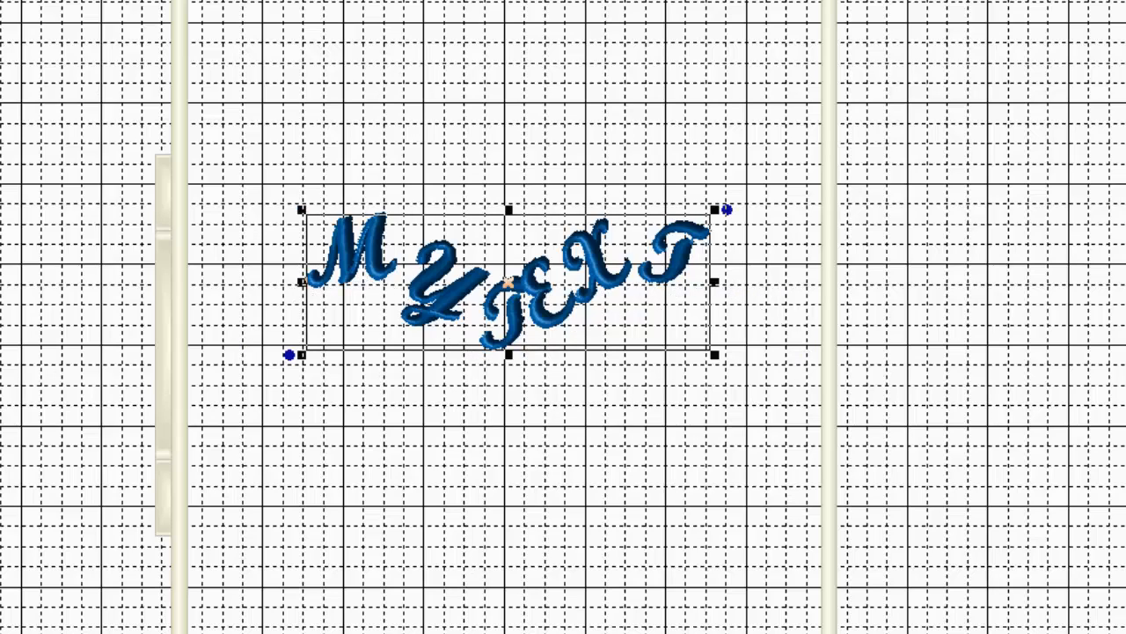
- Edit the path text's base line, raising its right crest and moving the right end node slightly outward
left_click(387, 255)
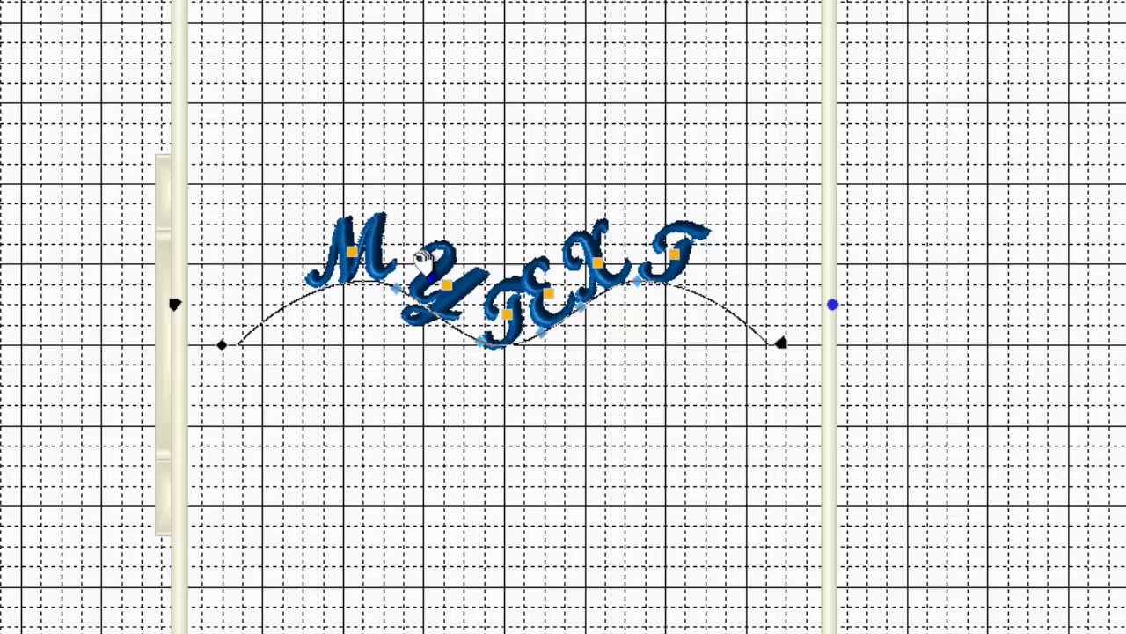
right_click(475, 290)
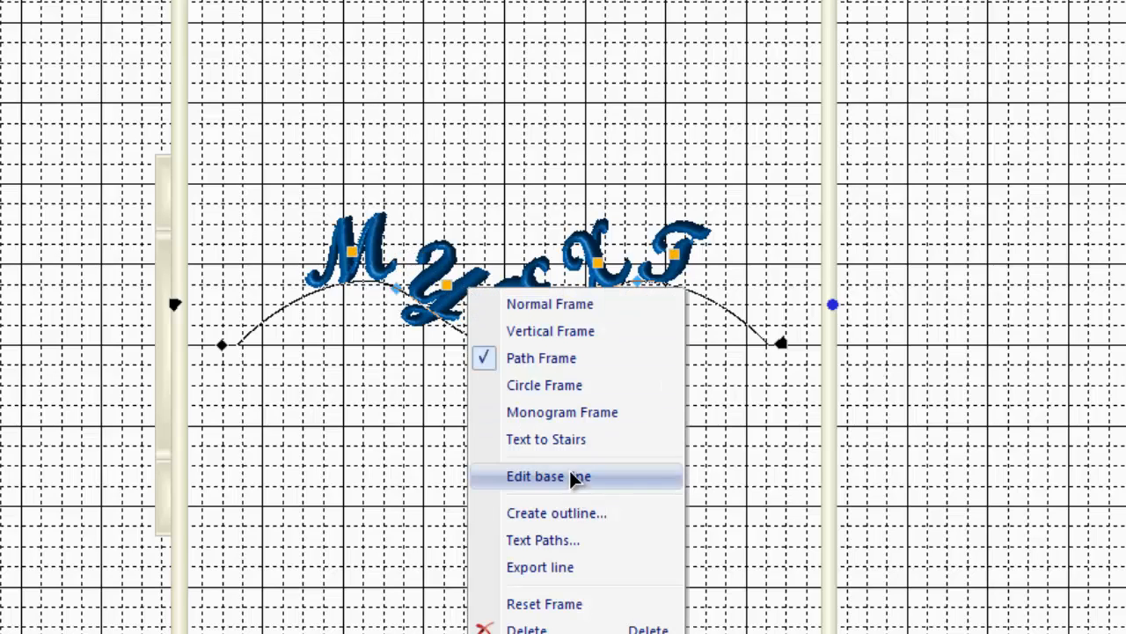
left_click(573, 476)
left_click_drag(638, 281, 668, 227)
left_click_drag(768, 344, 791, 336)
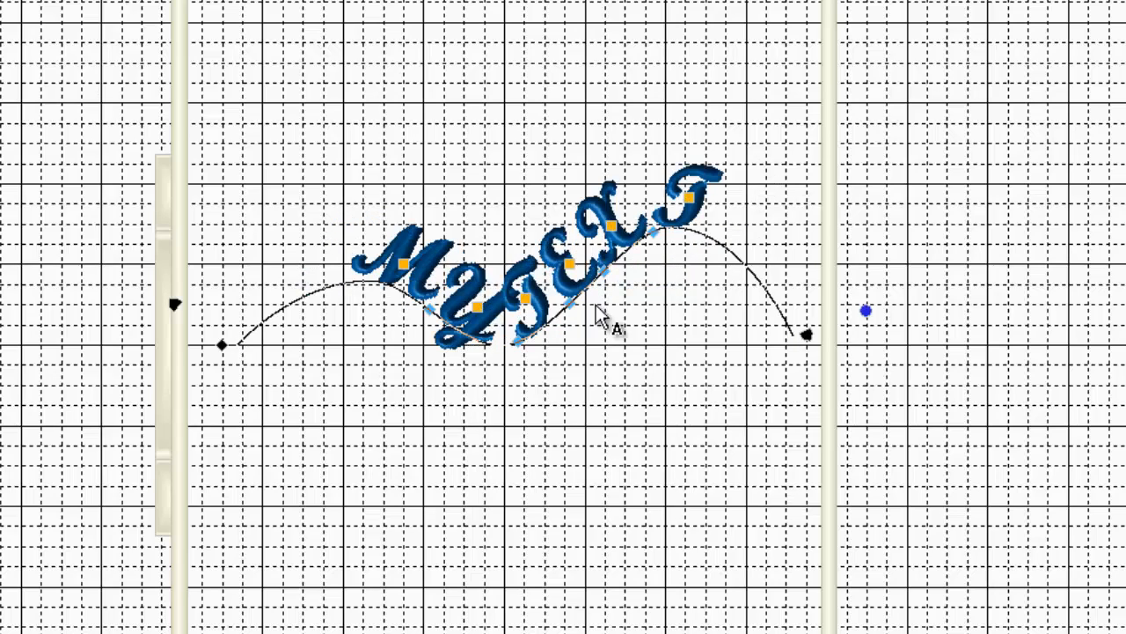
- Reshape the base line again, moving its middle node high above the letters and its left crest up and outward
right_click(695, 230)
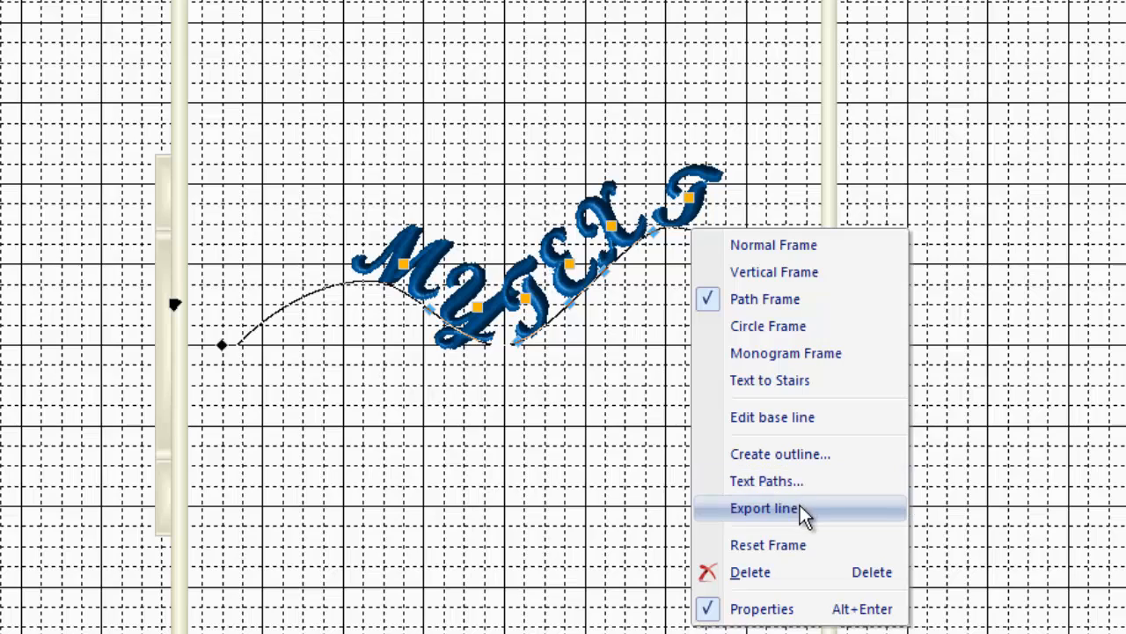
left_click(796, 419)
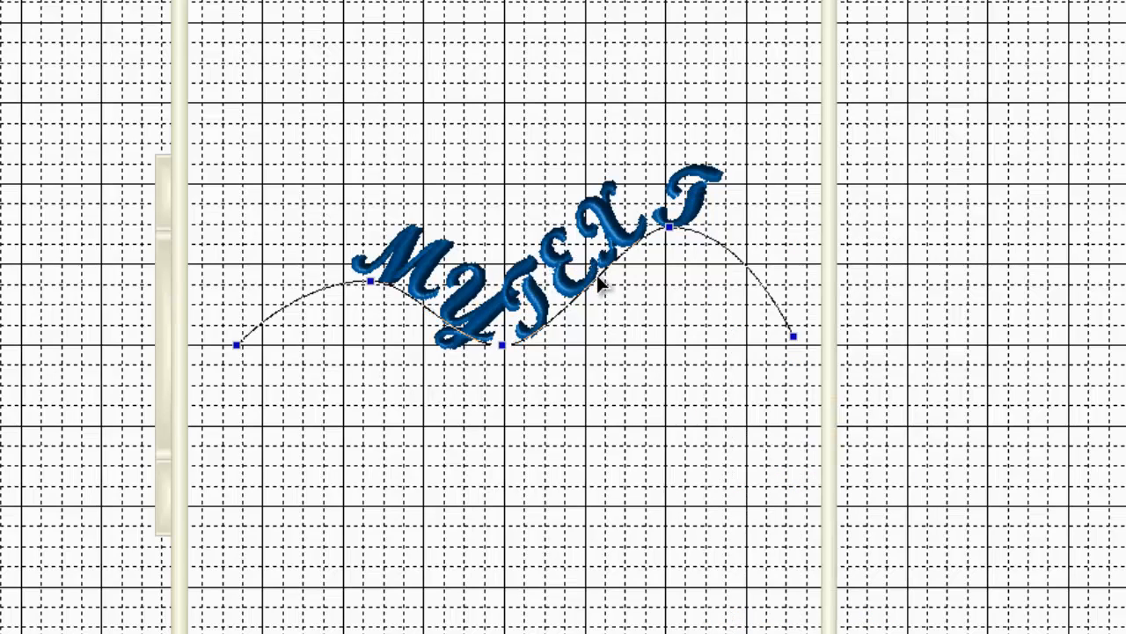
left_click_drag(500, 342, 452, 178)
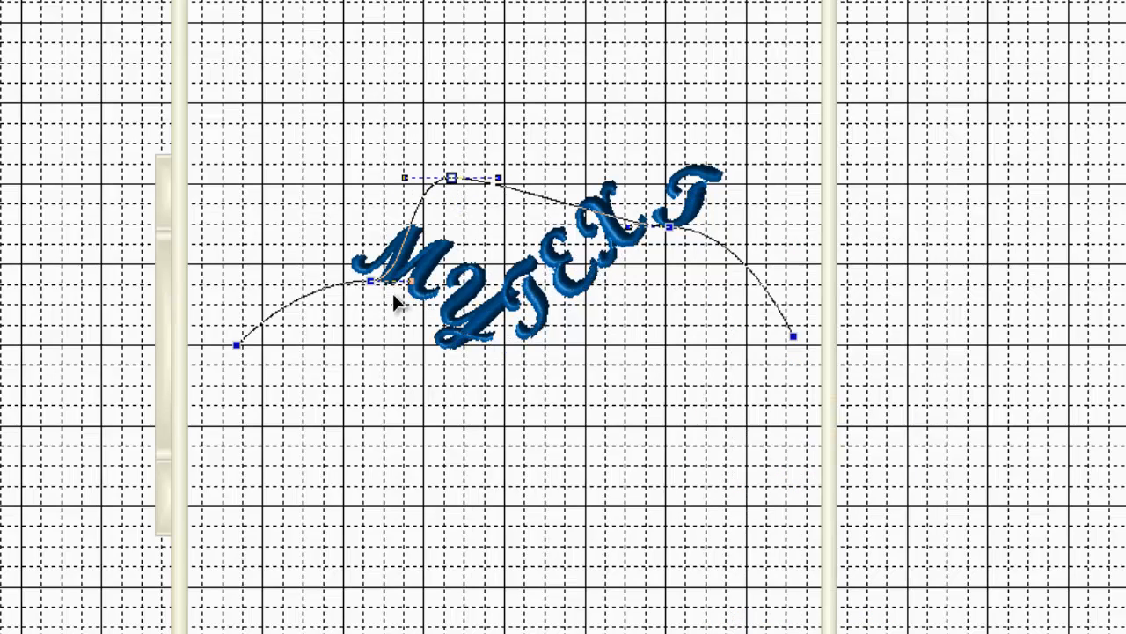
mouse_move(370, 280)
left_mouse_down()
mouse_move(332, 260)
mouse_move(287, 206)
left_mouse_up()
left_click(395, 99)
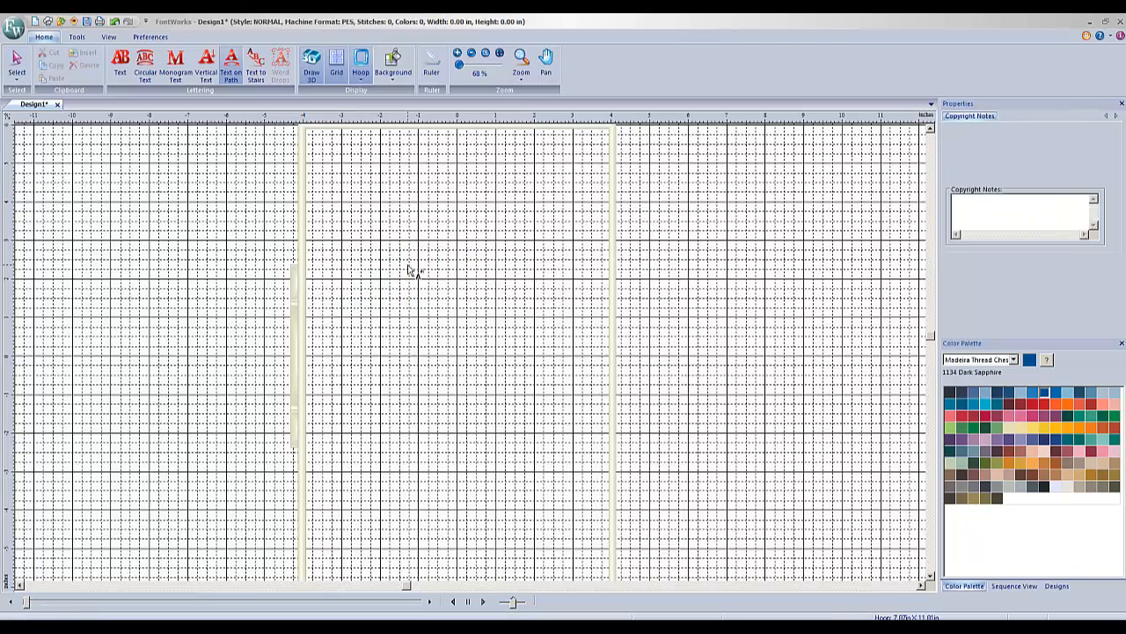
- Create stairs text MY TEXT with a line angle of 30 and move it fully inside the hoop
left_click(254, 69)
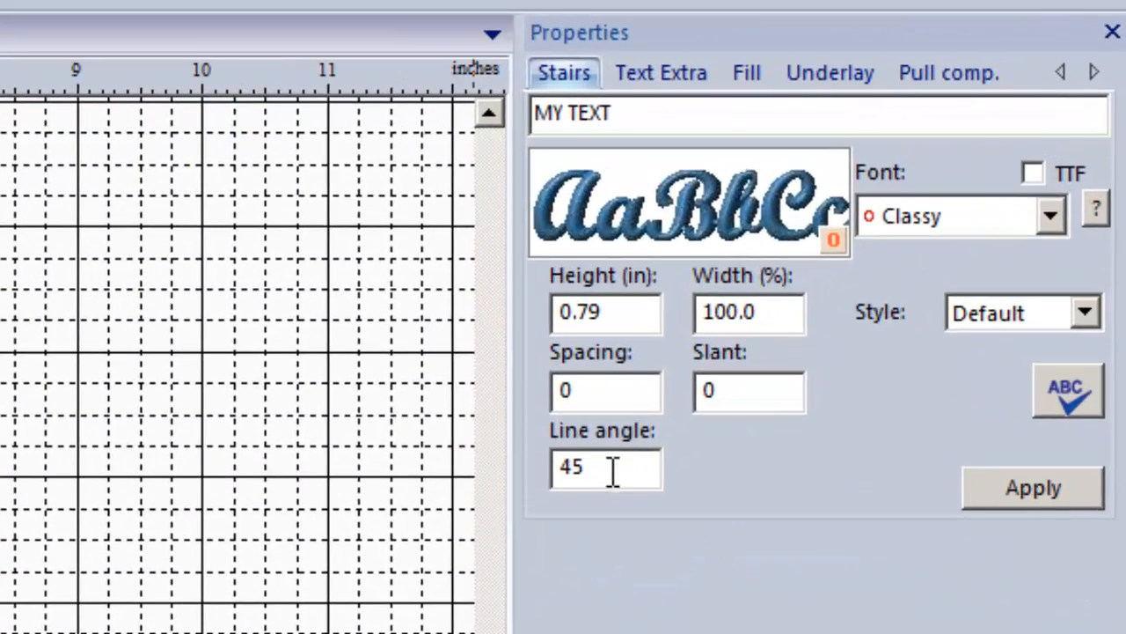
double_click(568, 472)
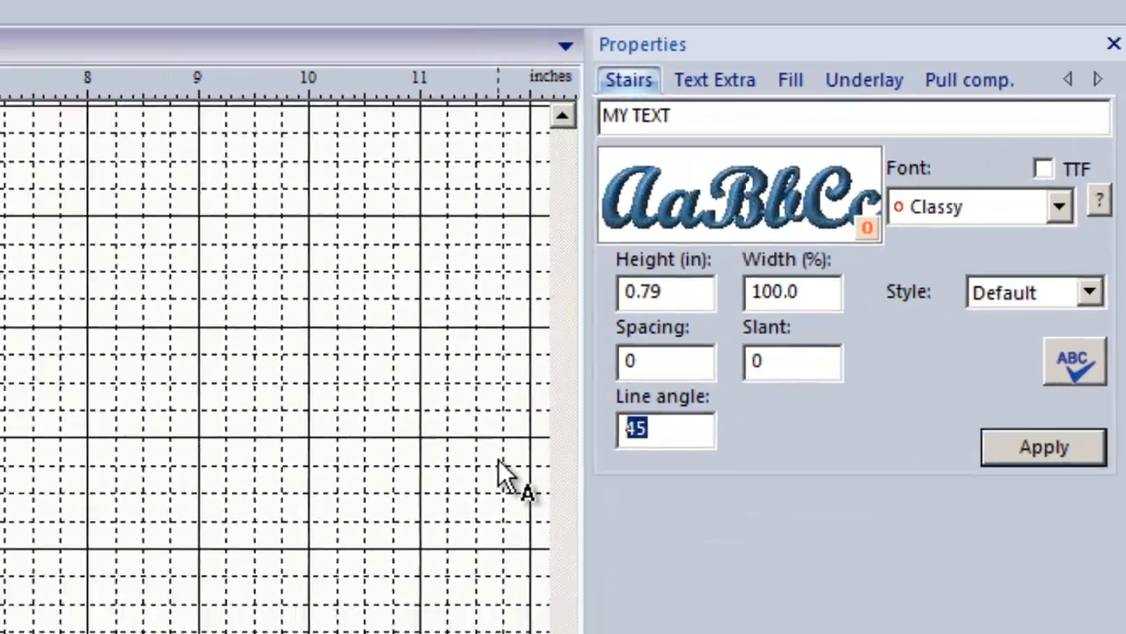
type("30")
left_click(1034, 488)
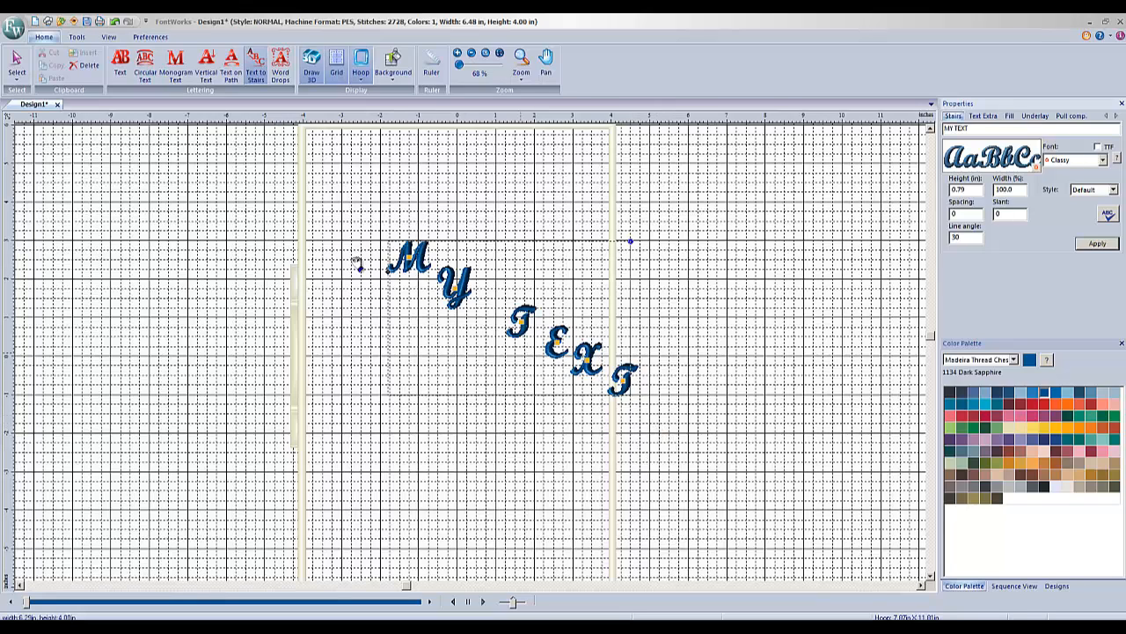
left_click_drag(466, 291, 433, 268)
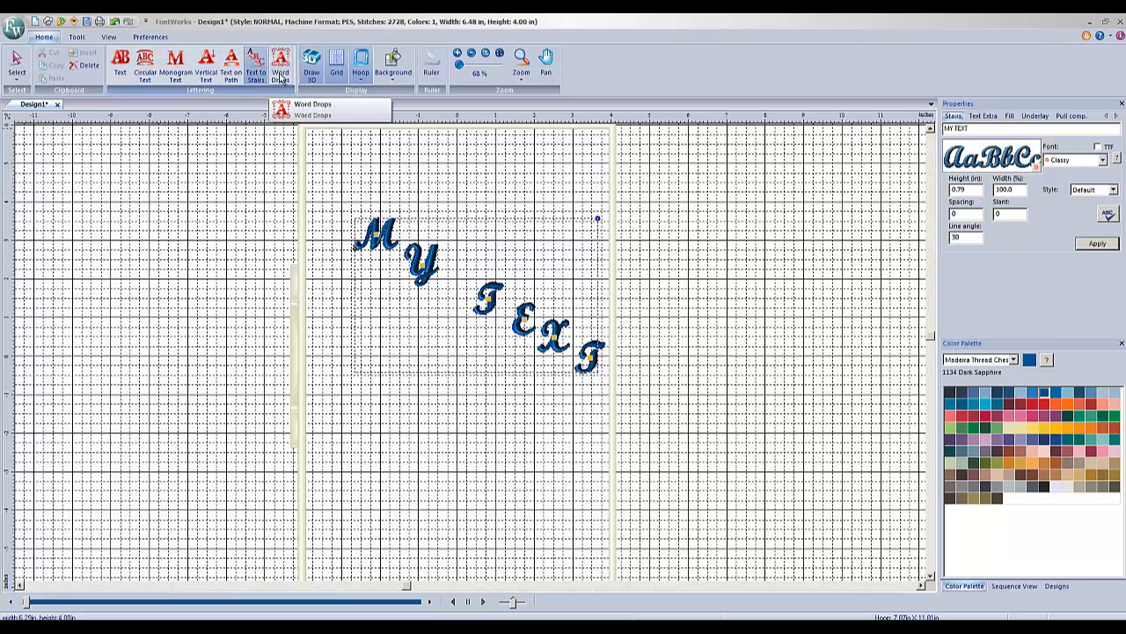
left_click_drag(426, 253, 420, 224)
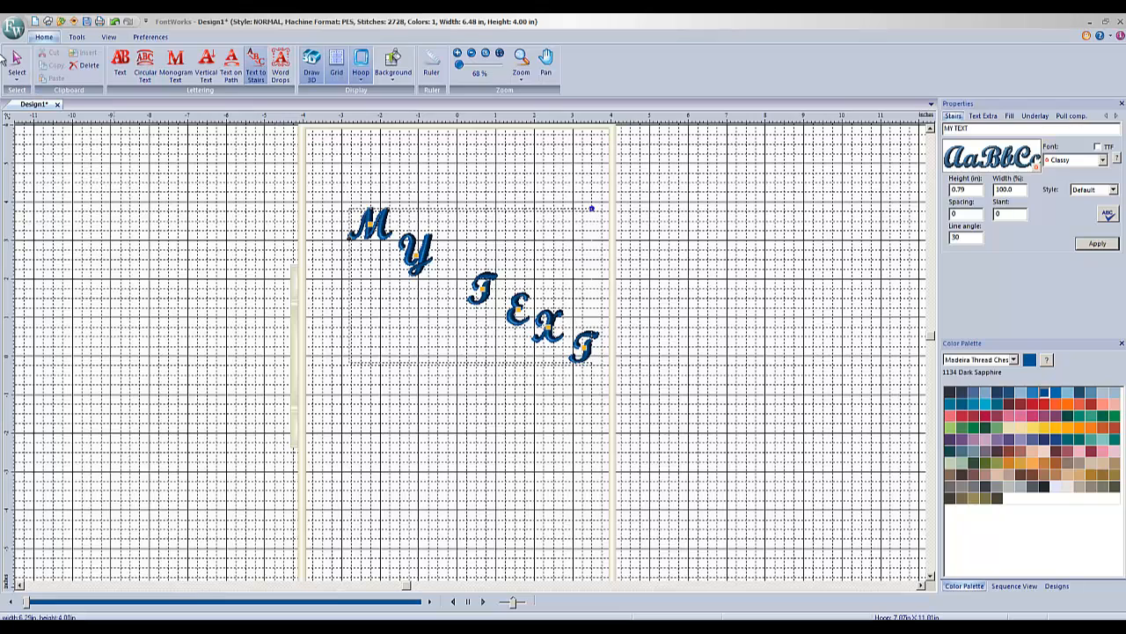
- Delete the stairs text and place normal text MY TEXT in the hoop
key("Escape")
left_click(425, 256)
key("Delete")
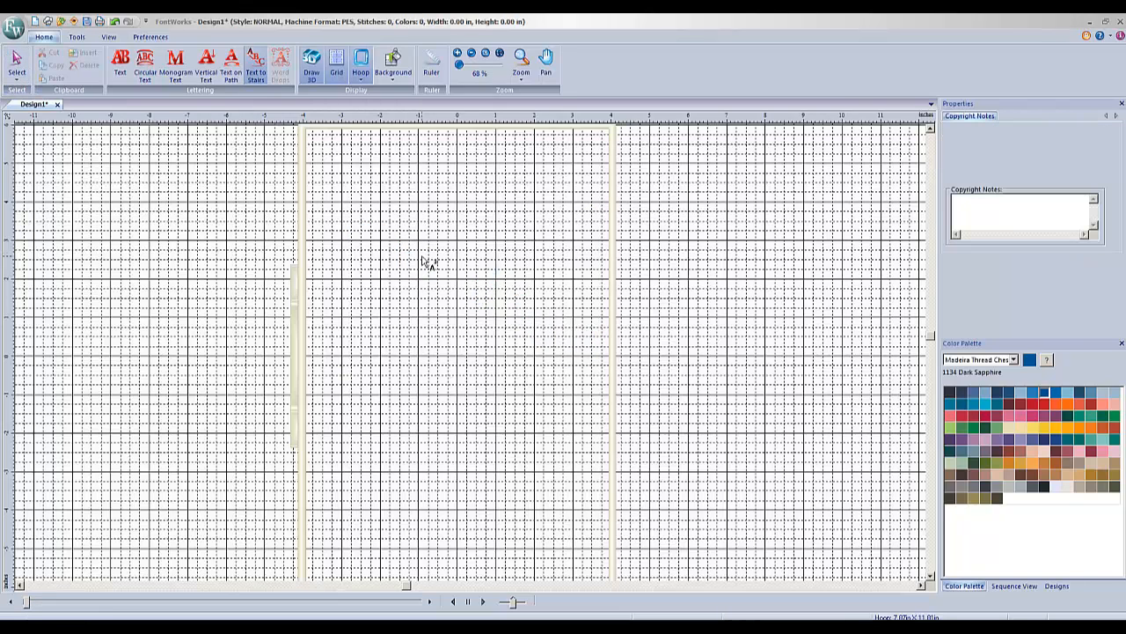
left_click(120, 66)
left_click(447, 273)
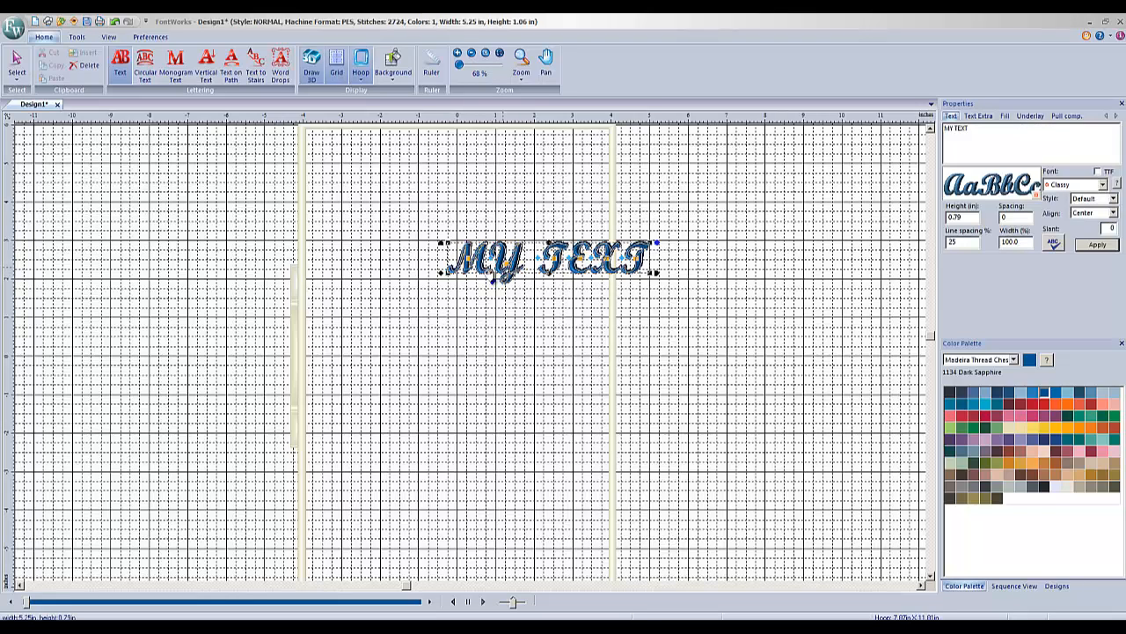
- Apply the Exclaim font and replace the lettering with the three lines FontWorks, Is and Cool
left_click(1102, 185)
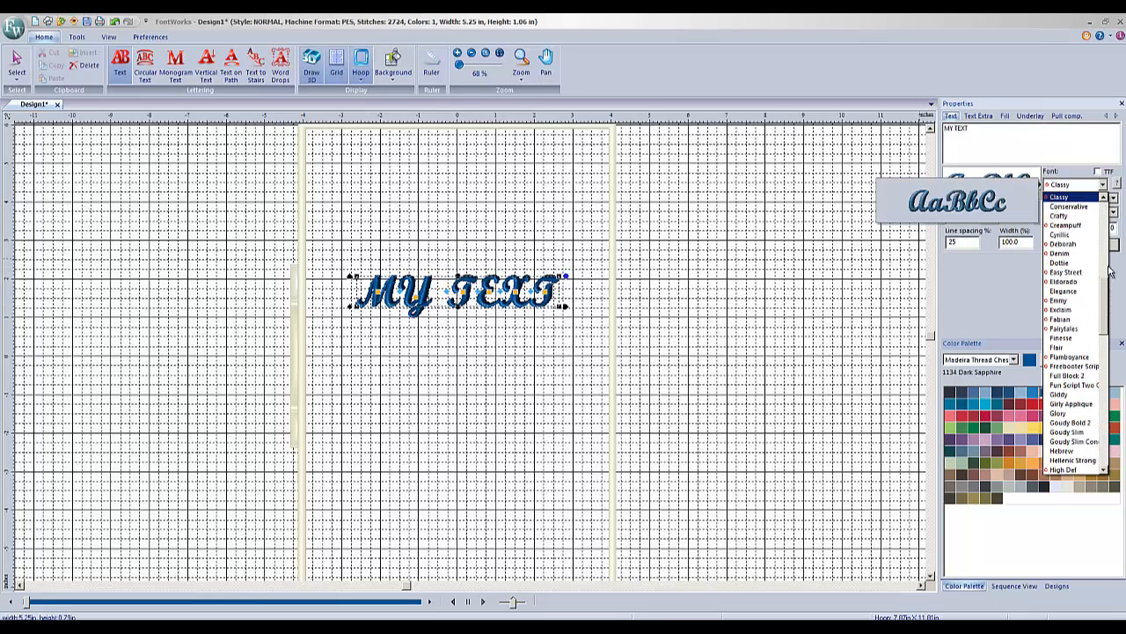
scroll(1091, 308, "down", 1)
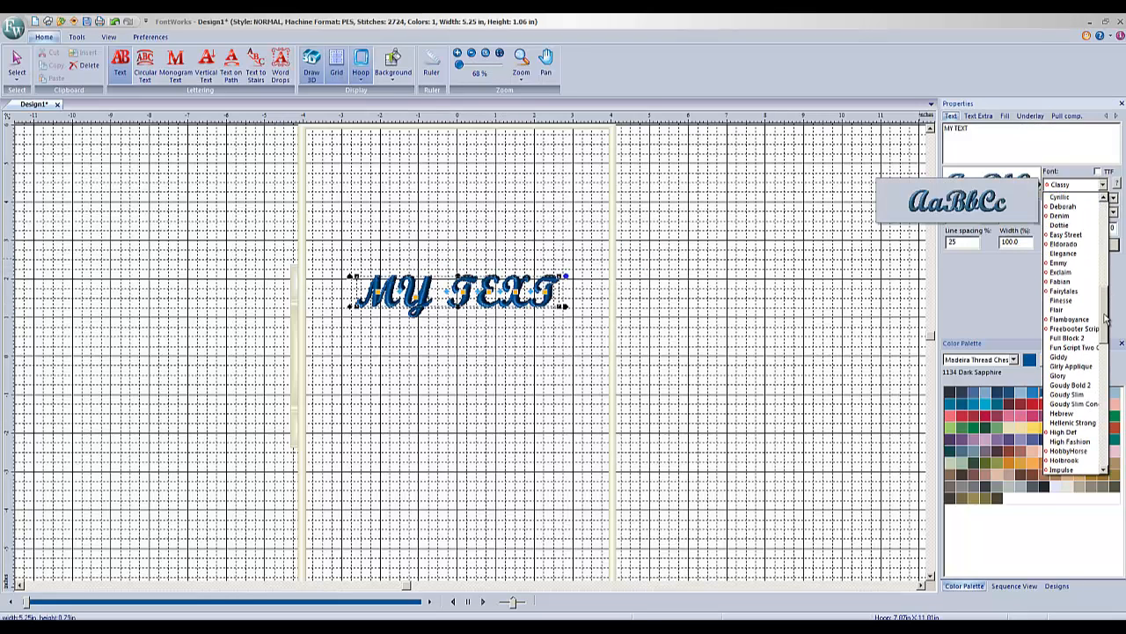
left_click(1064, 278)
left_click(1095, 245)
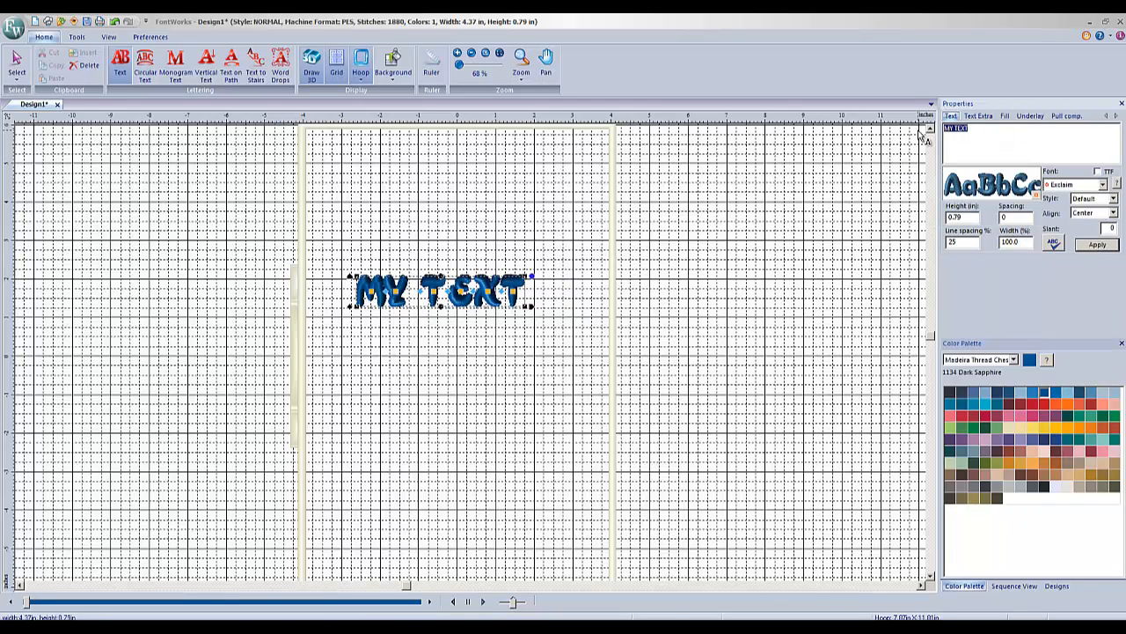
type("FontWorks")
left_click(1098, 245)
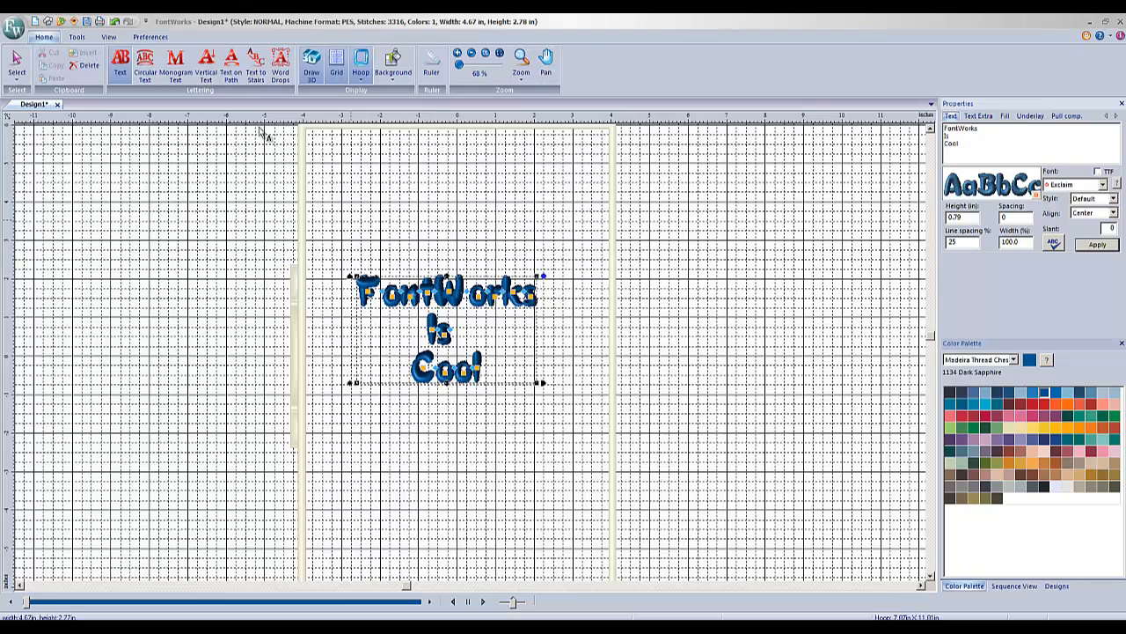
- Delete the three-line FontWorks Is Cool lettering
left_click(16, 62)
left_click(380, 301)
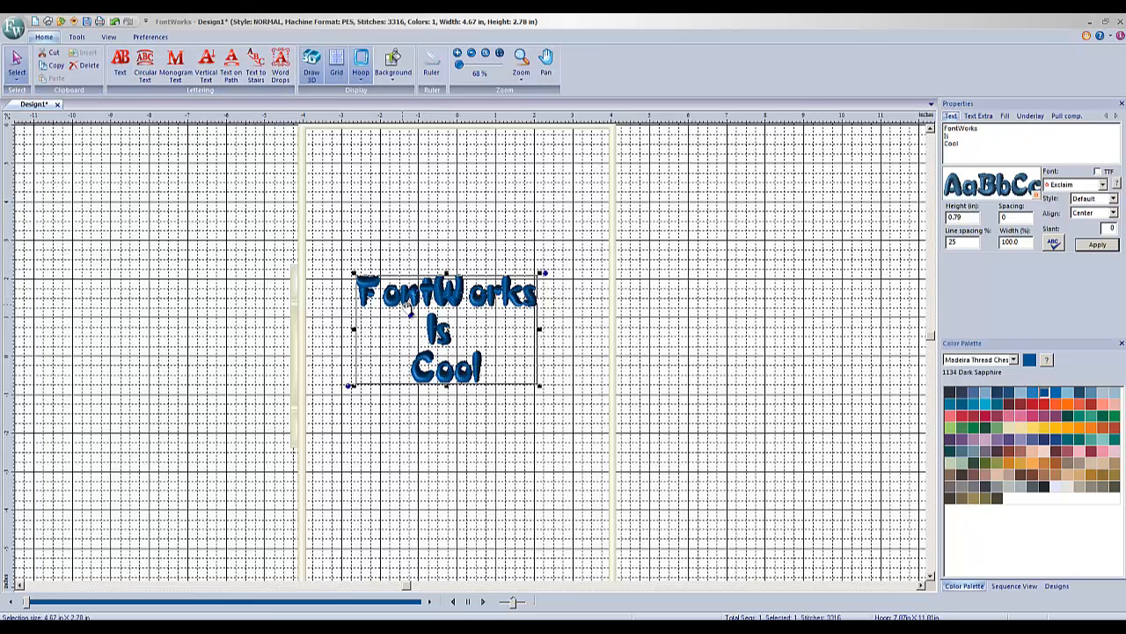
key("Delete")
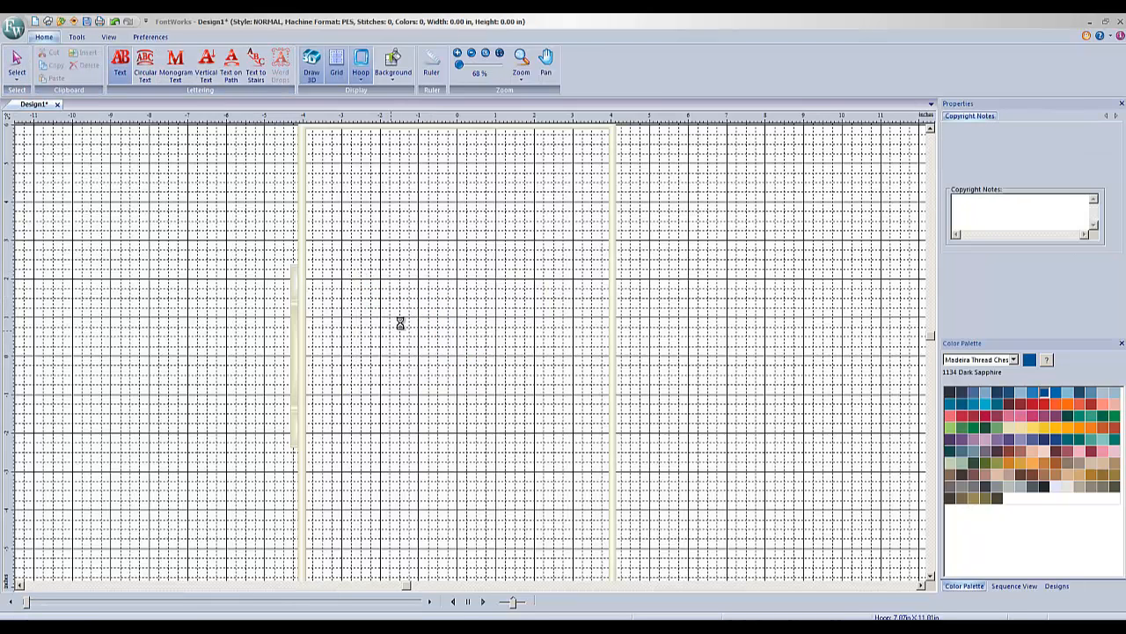
- Place normal text MY TEXT in the hoop, convert it to the TrueType font Comic Sans MS and dismiss the stitch-width warning
left_click(460, 316)
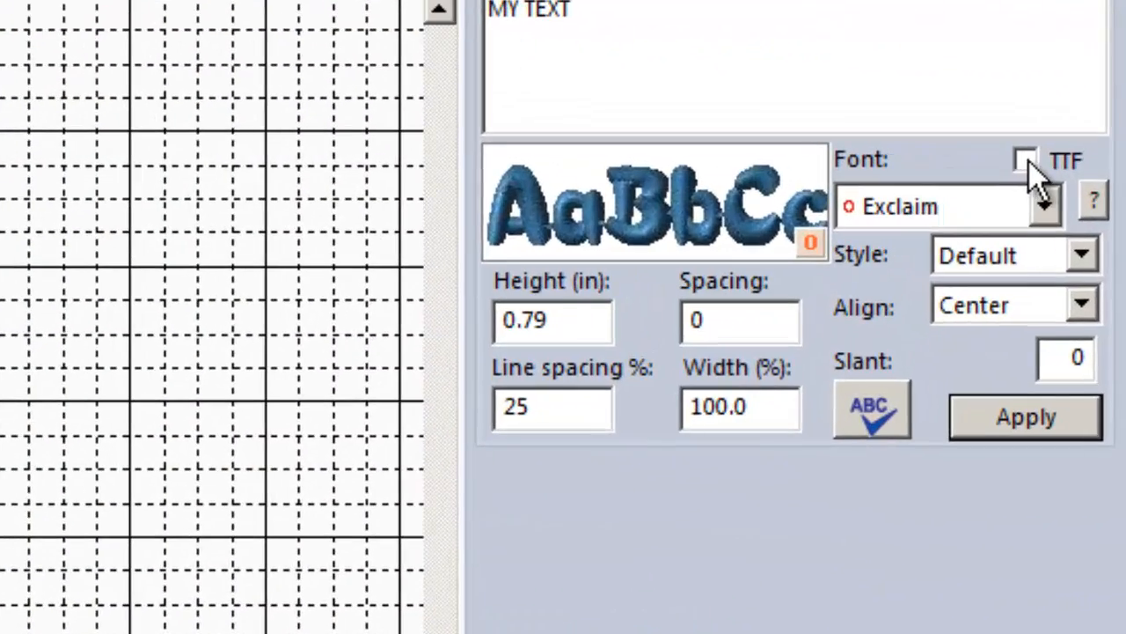
left_click(1026, 160)
left_click(1046, 206)
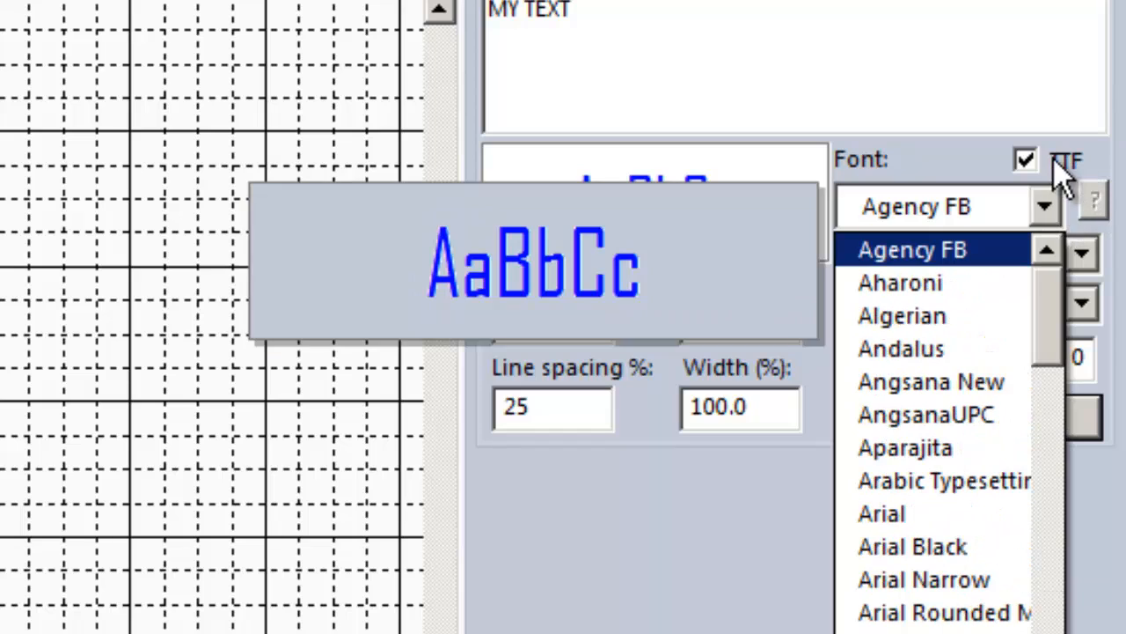
scroll(1059, 304, "down", 5)
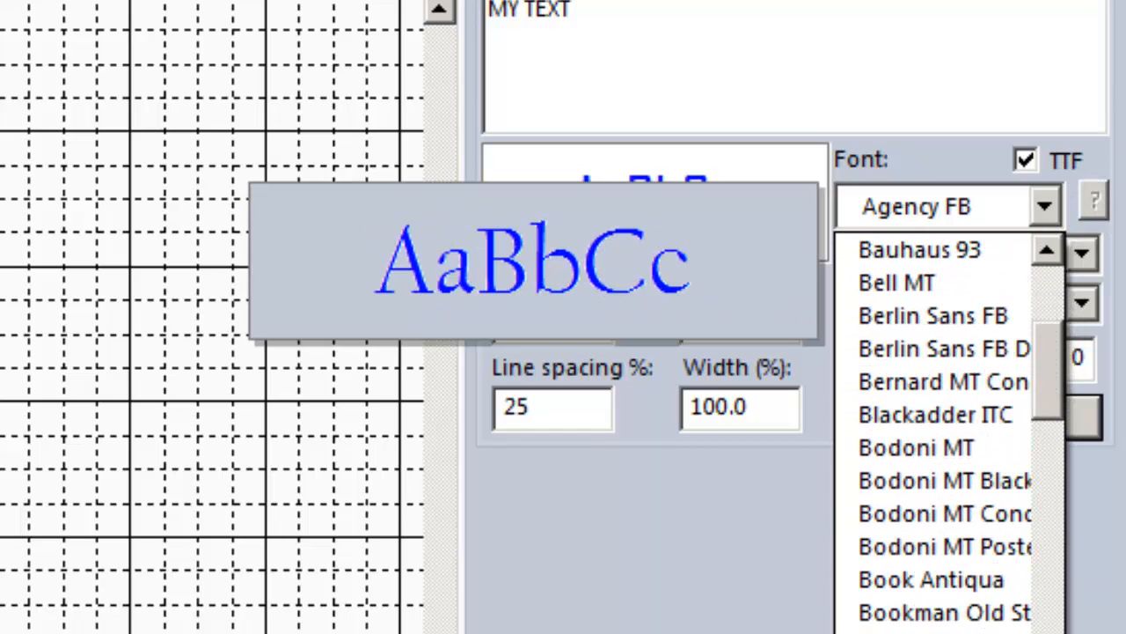
scroll(950, 431, "down", 4)
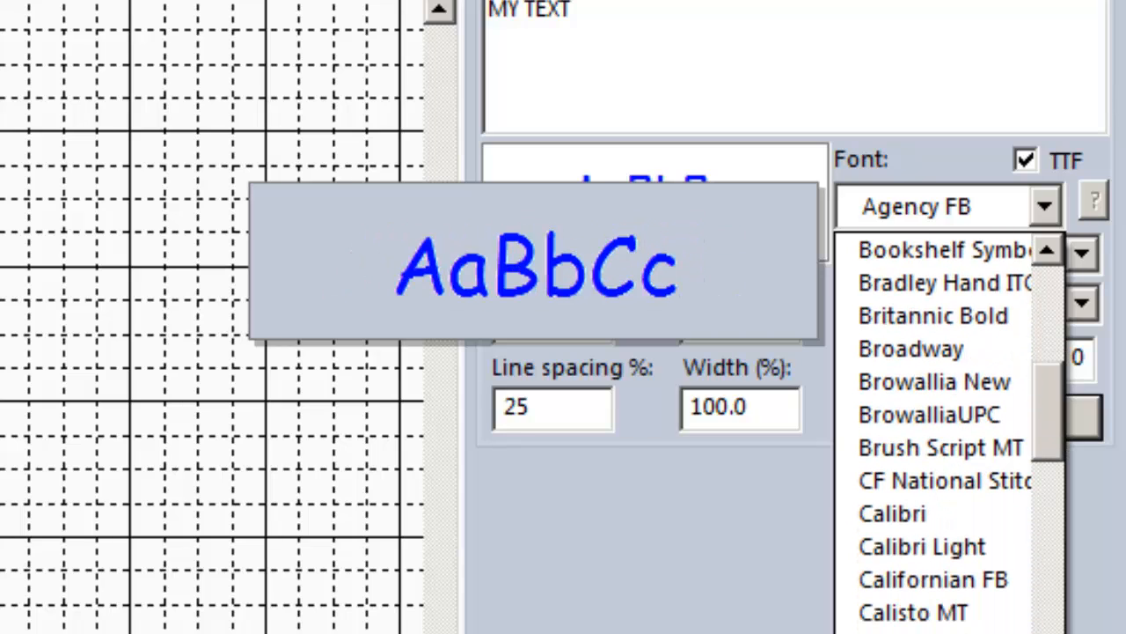
left_click(933, 632)
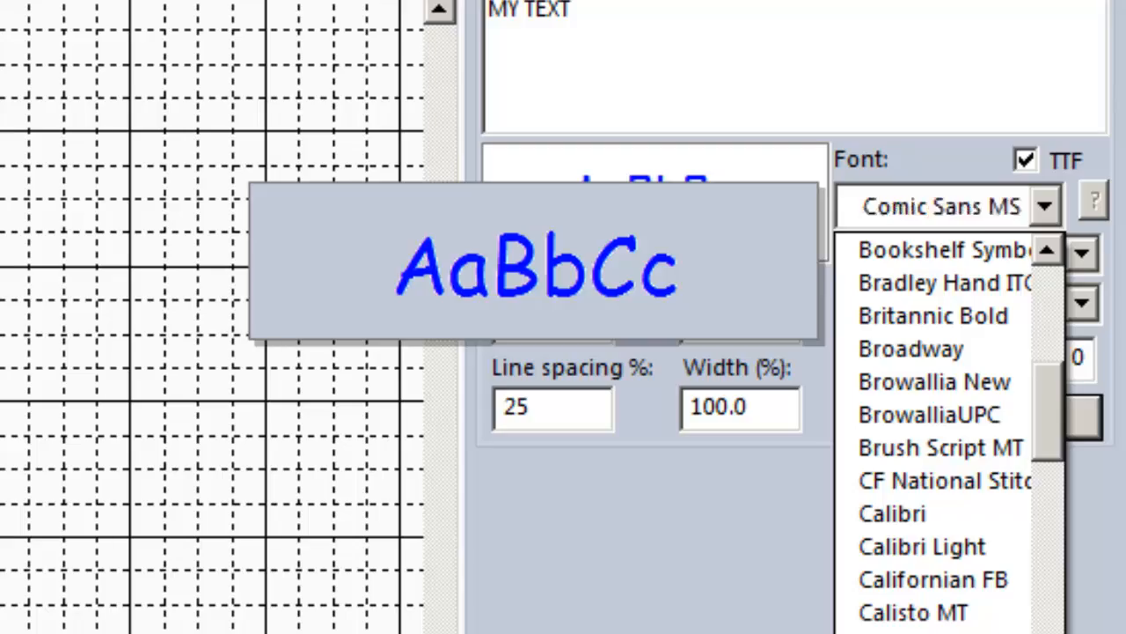
left_click(1027, 422)
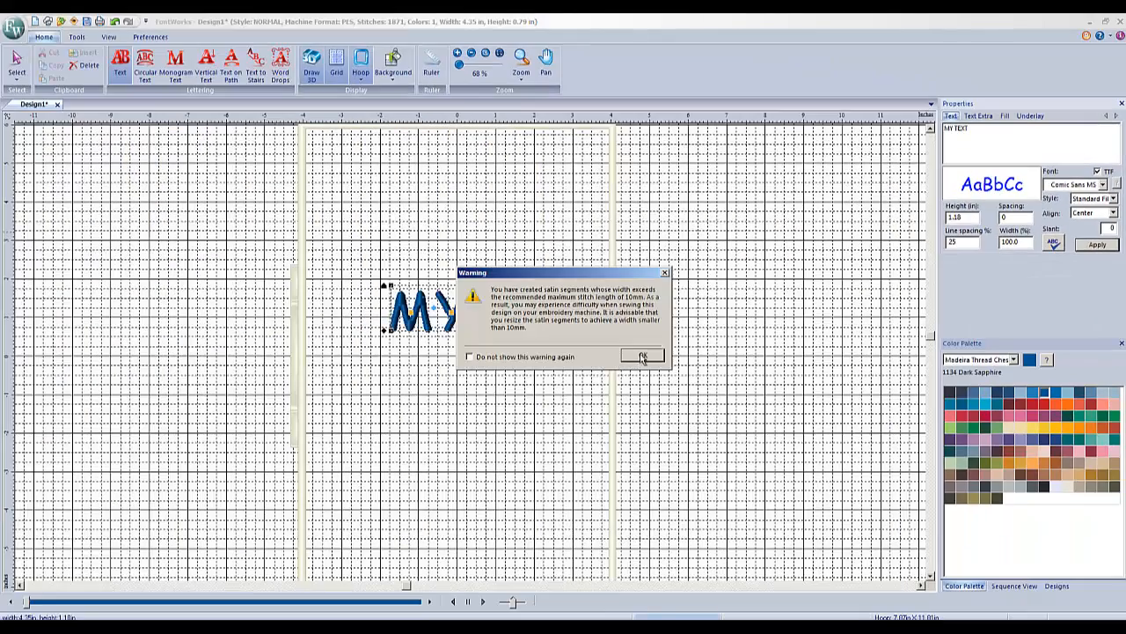
left_click(643, 356)
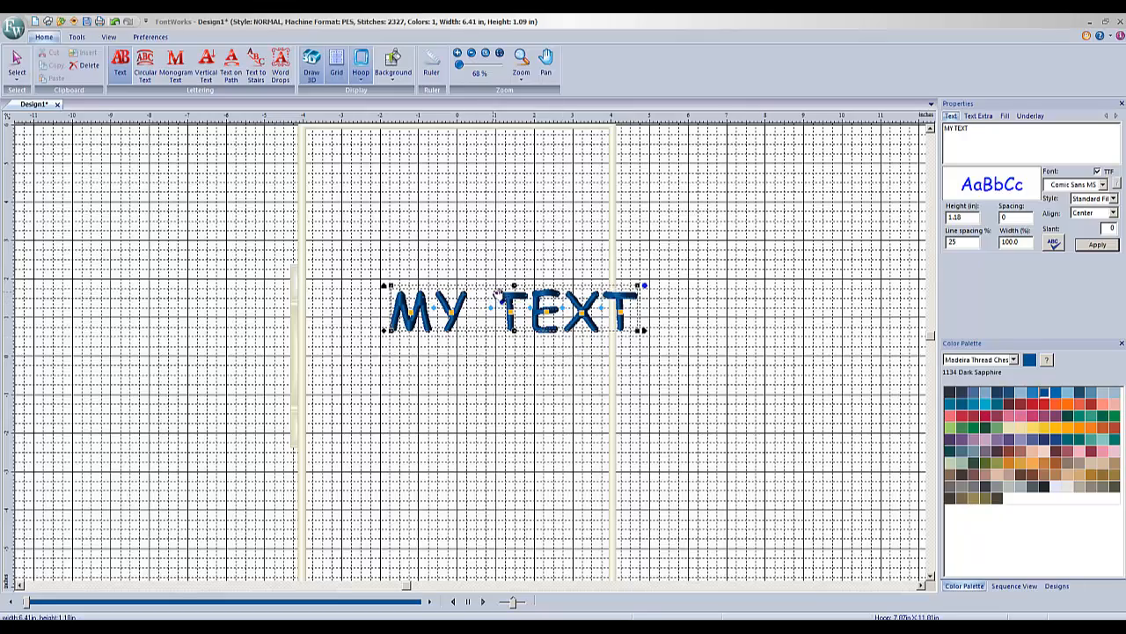
- Shift the MY TEXT lettering slightly and apply the Column style to its Comic Sans MS font
left_click_drag(501, 295, 487, 290)
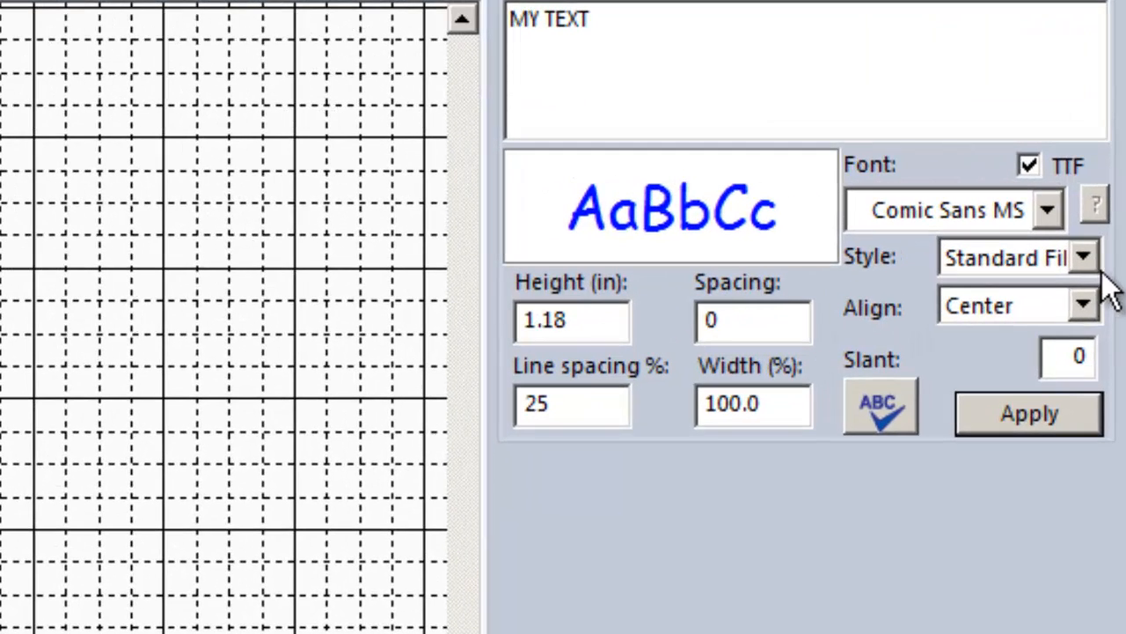
left_click(1092, 260)
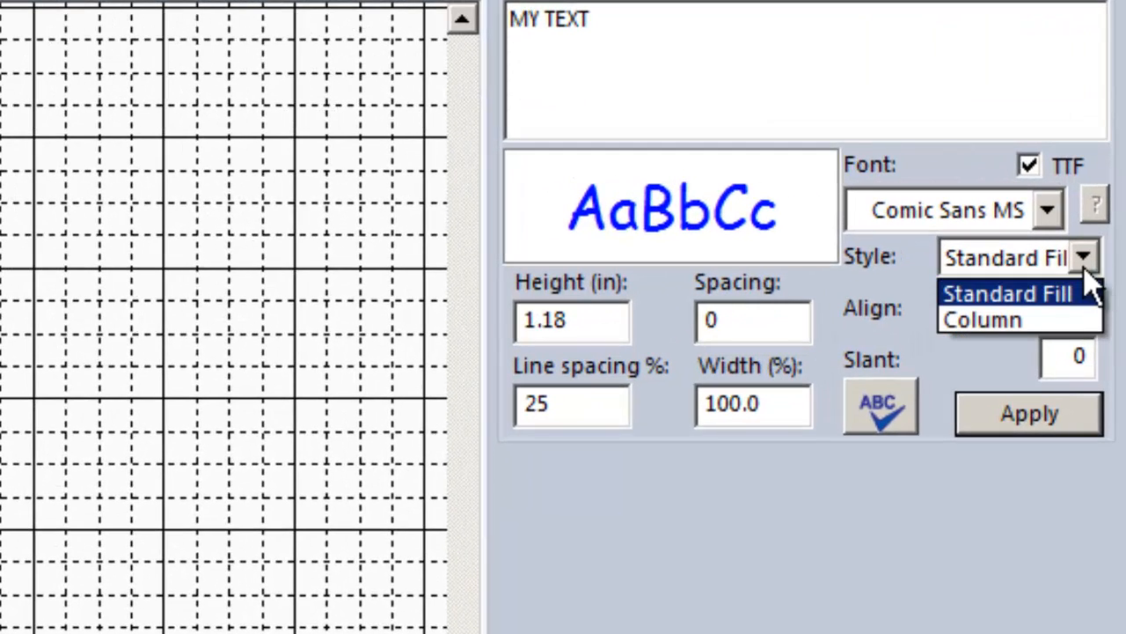
left_click(1047, 319)
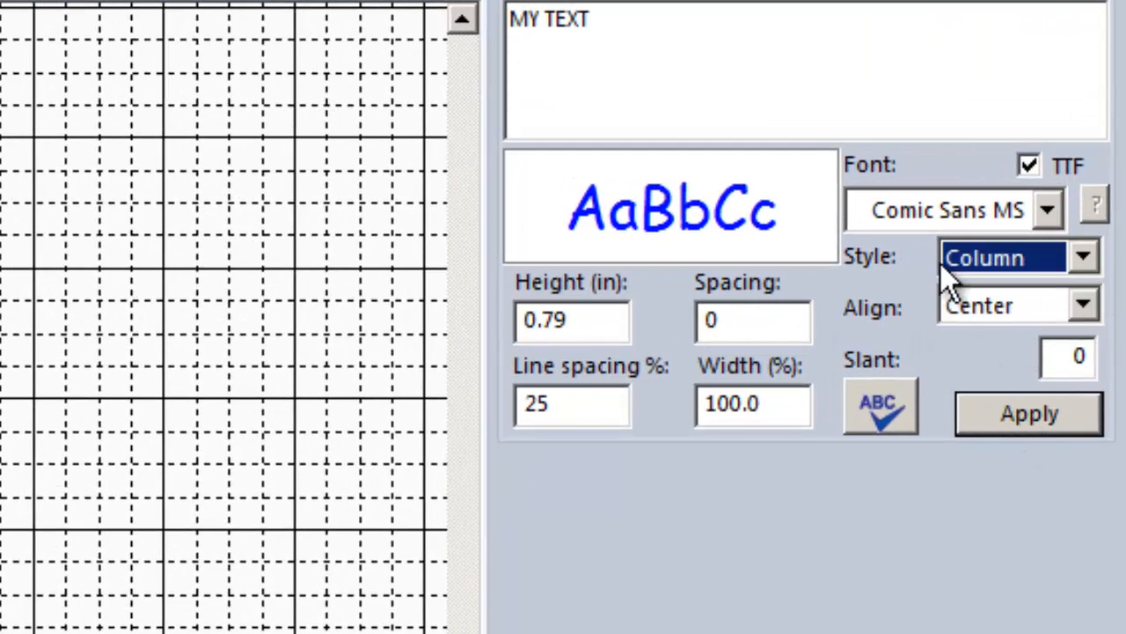
left_click(1008, 408)
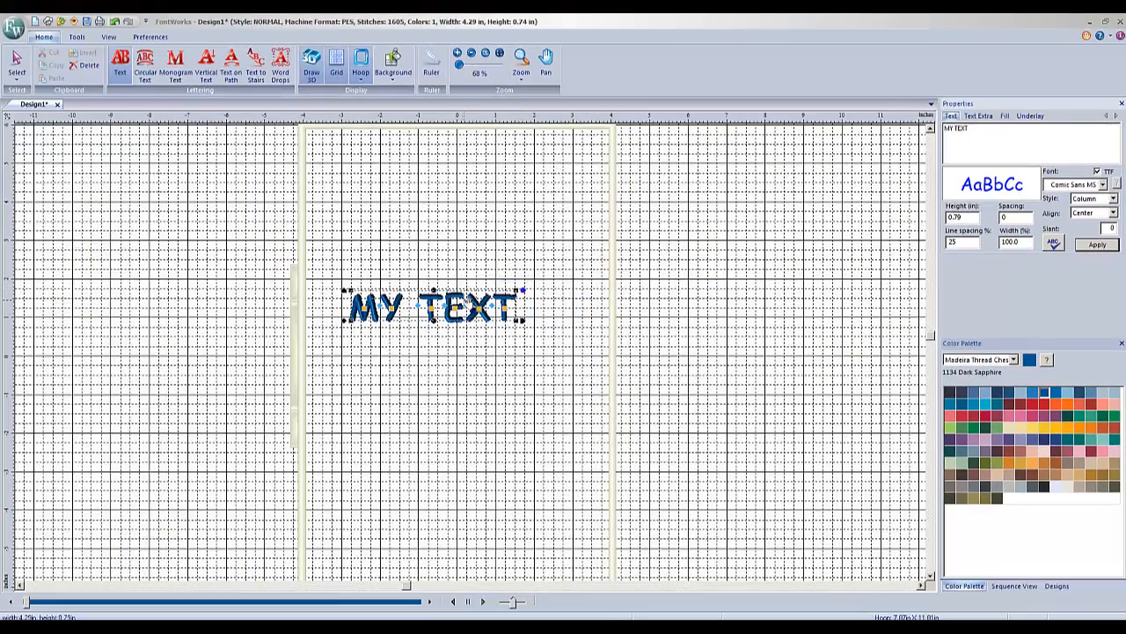
- Delete the column-style MY TEXT lettering from the hoop
left_click(521, 58)
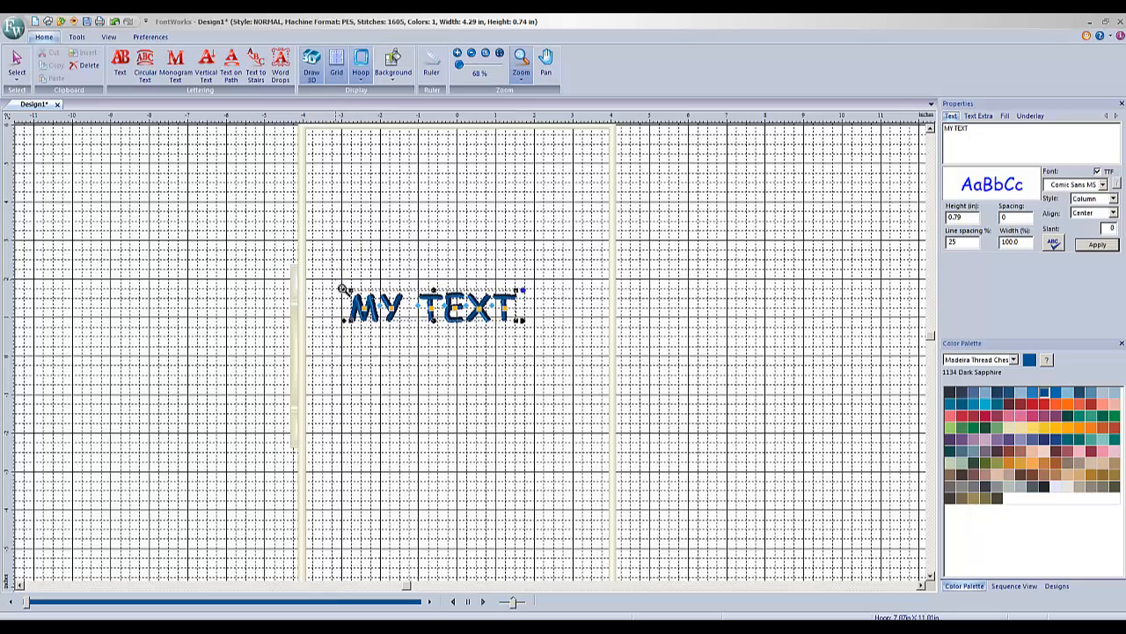
left_click(409, 330)
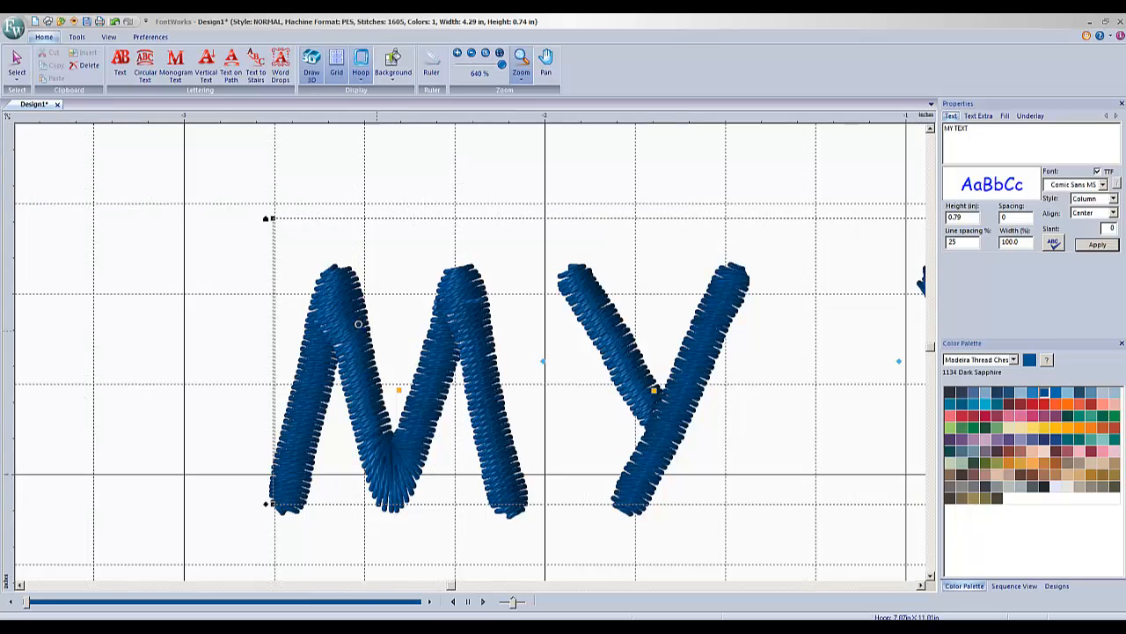
right_click(472, 424)
right_click(500, 414)
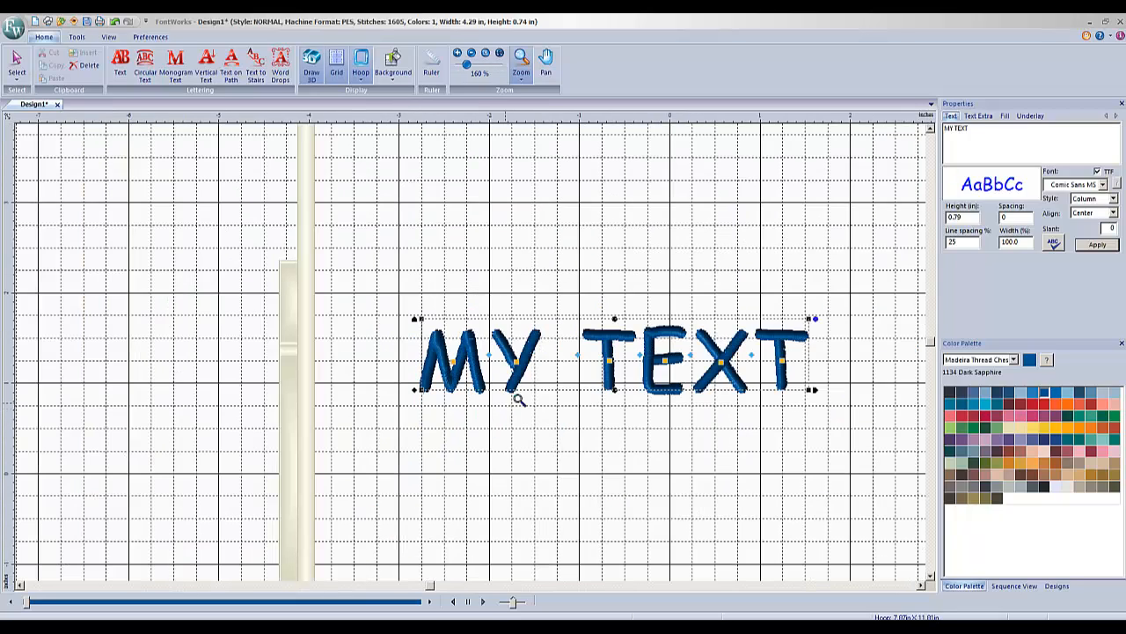
right_click(669, 365)
left_click(16, 63)
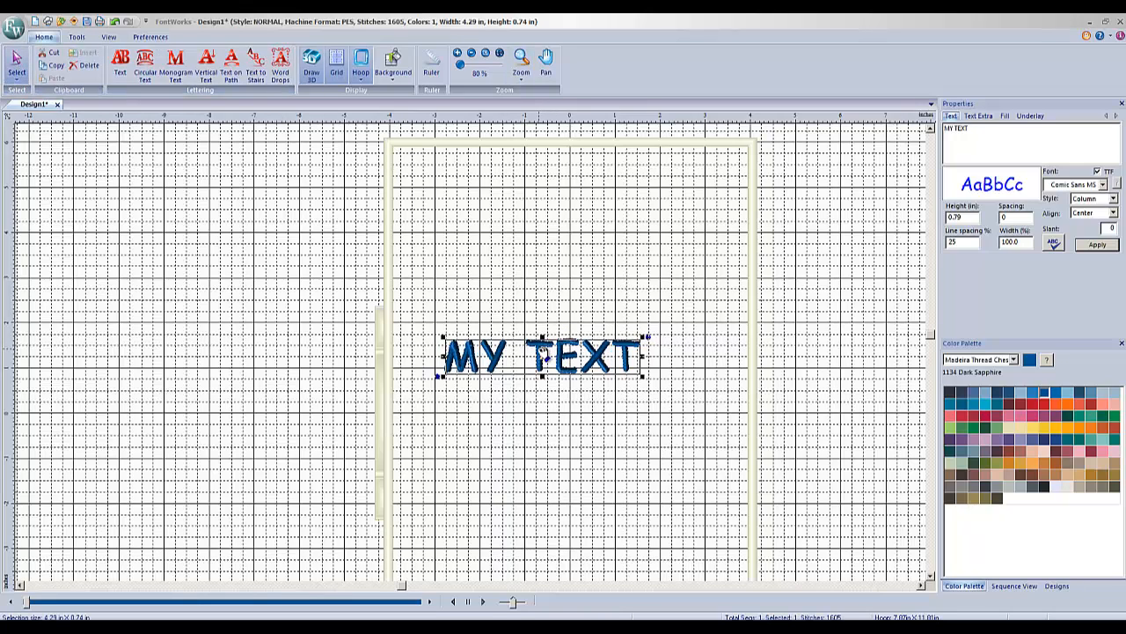
key("Delete")
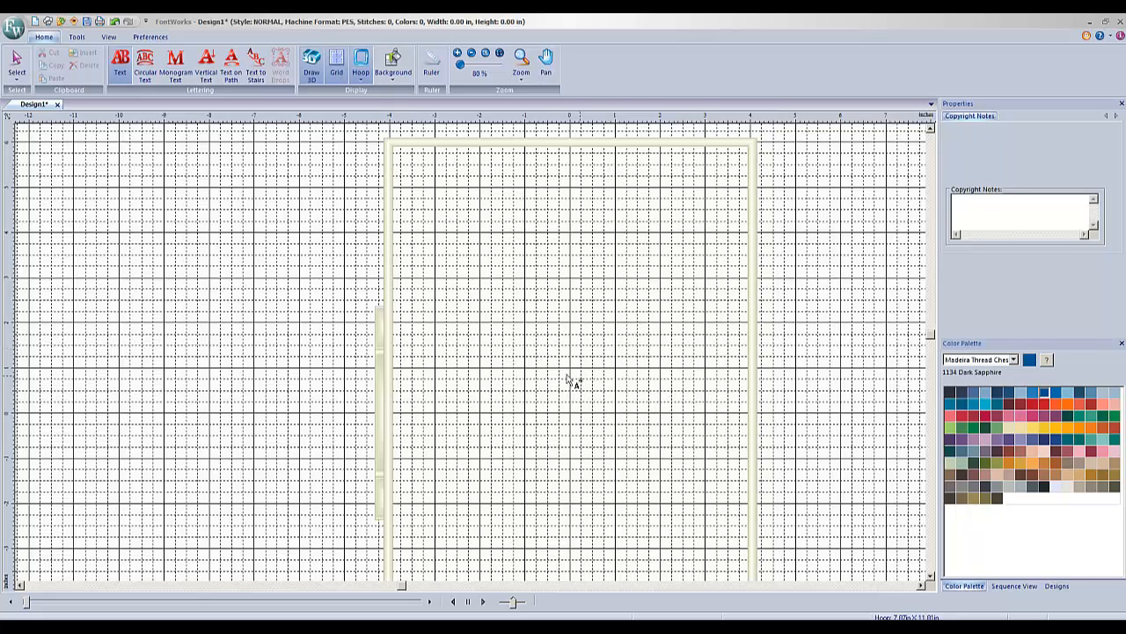
- Place normal text MY TEXT in the hoop, turn off TrueType fonts and apply the built-in Bookmark font
left_click(526, 384)
left_click(643, 356)
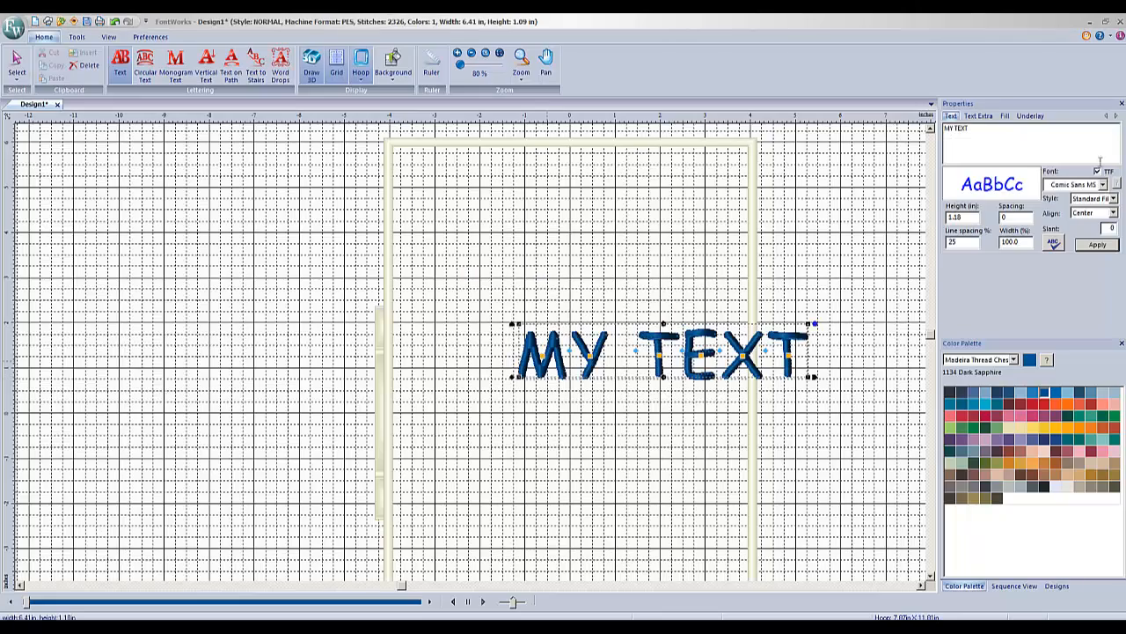
left_click(1098, 172)
left_click(1097, 171)
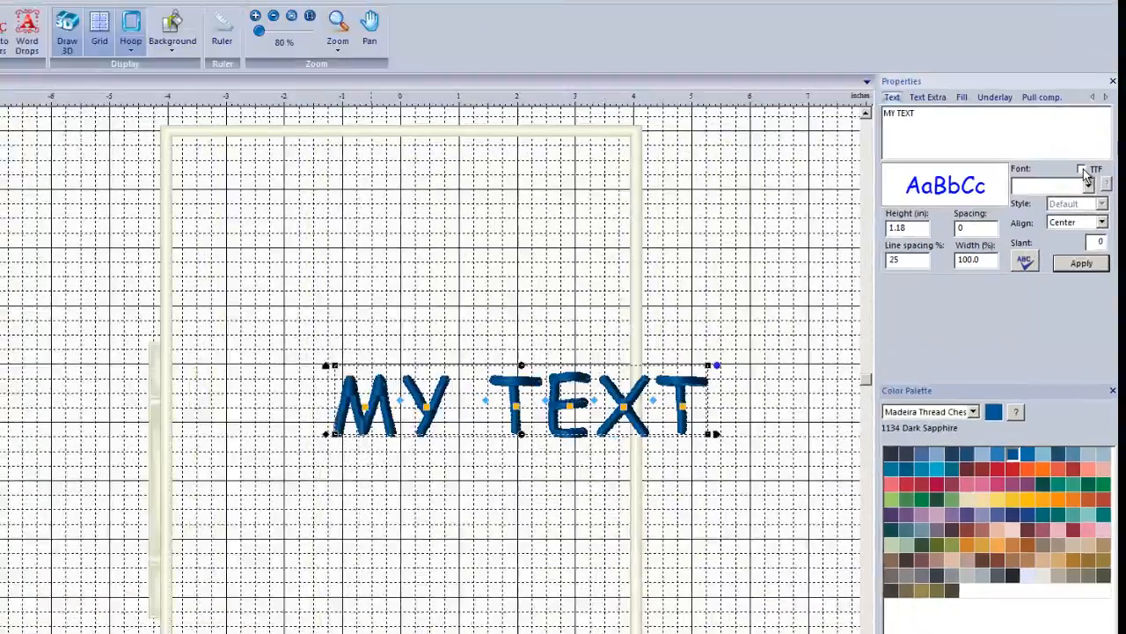
left_click(1103, 185)
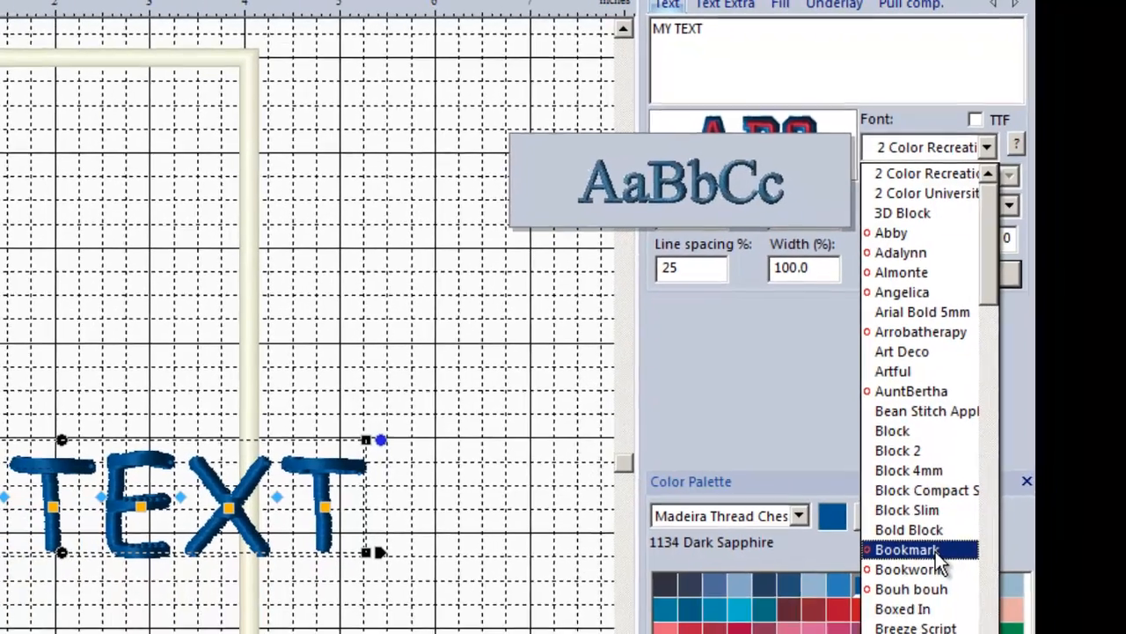
left_click(924, 550)
left_click(971, 268)
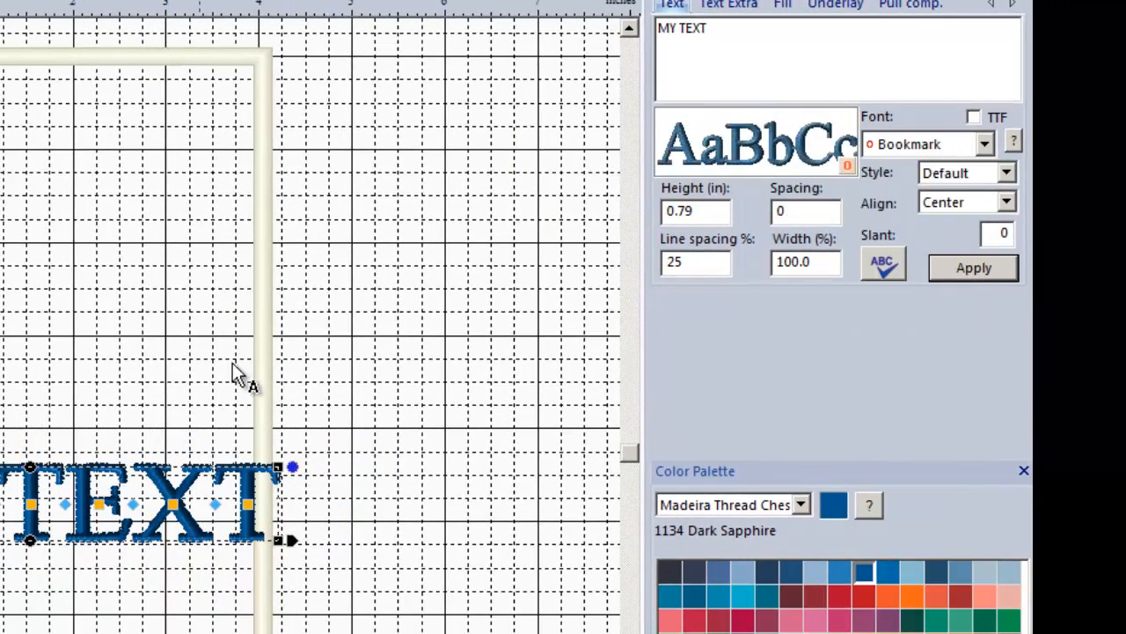
- Replace the Bookmark lettering with the single letter M
left_click_drag(766, 55, 498, 45)
type("M")
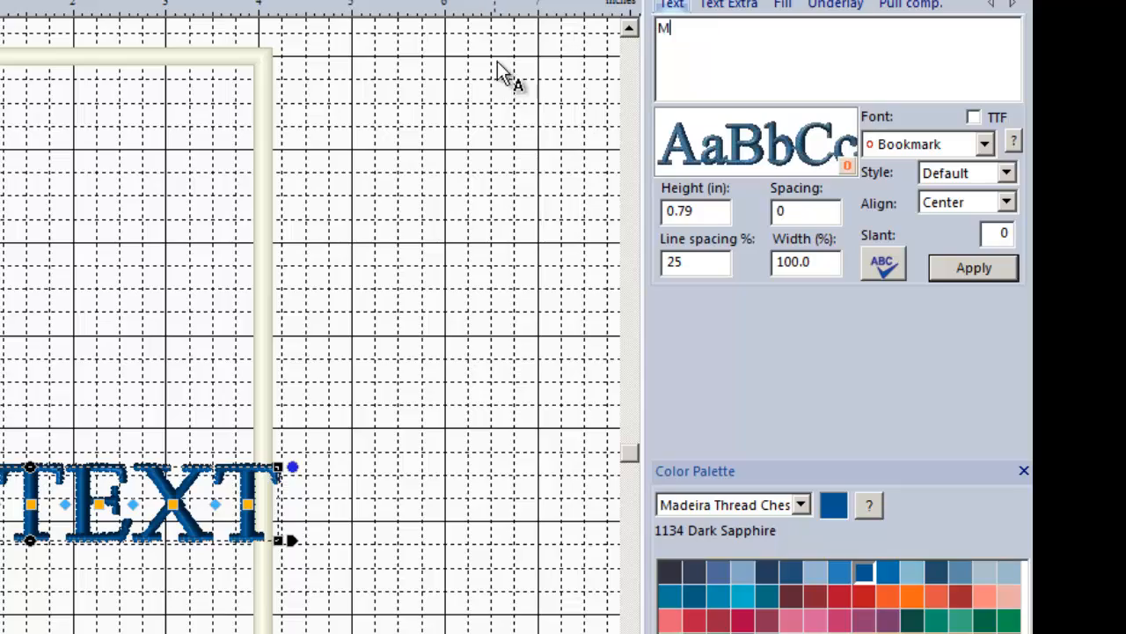
left_click(977, 271)
- Enlarge the letter M to about 7.93 in high, dismiss the satin-width warning and reposition the letter over the hoop
left_click_drag(569, 423, 628, 572)
left_click_drag(561, 516, 637, 0)
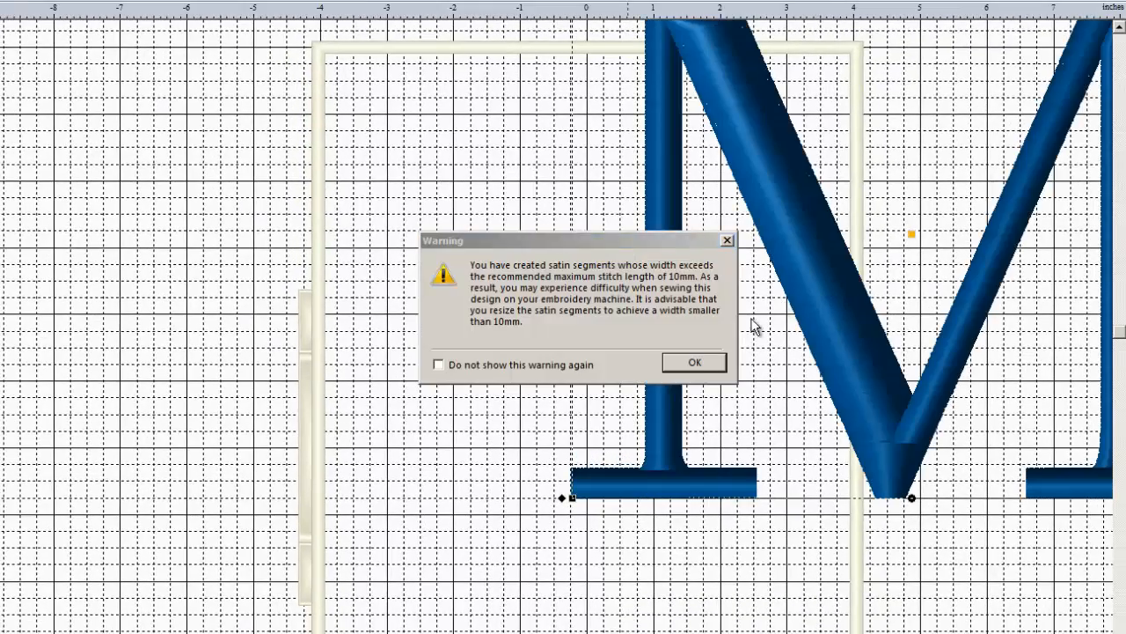
key("Return")
left_click_drag(747, 355, 546, 435)
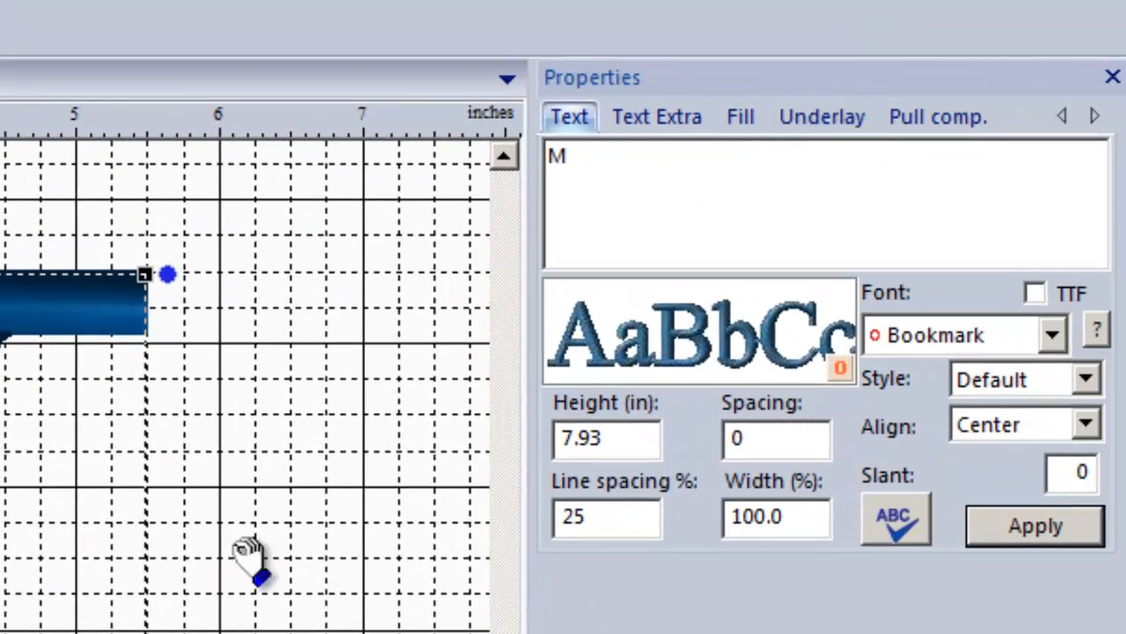
- Change the fill pattern of the letter M from Satin to Smooth and apply it
left_click(736, 119)
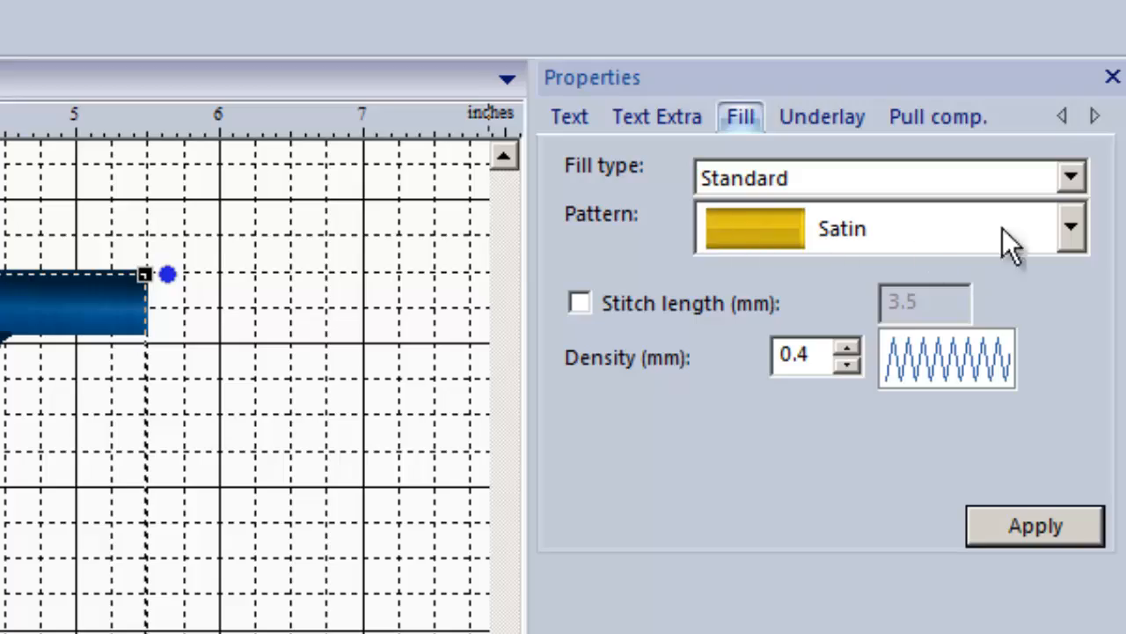
left_click(1072, 231)
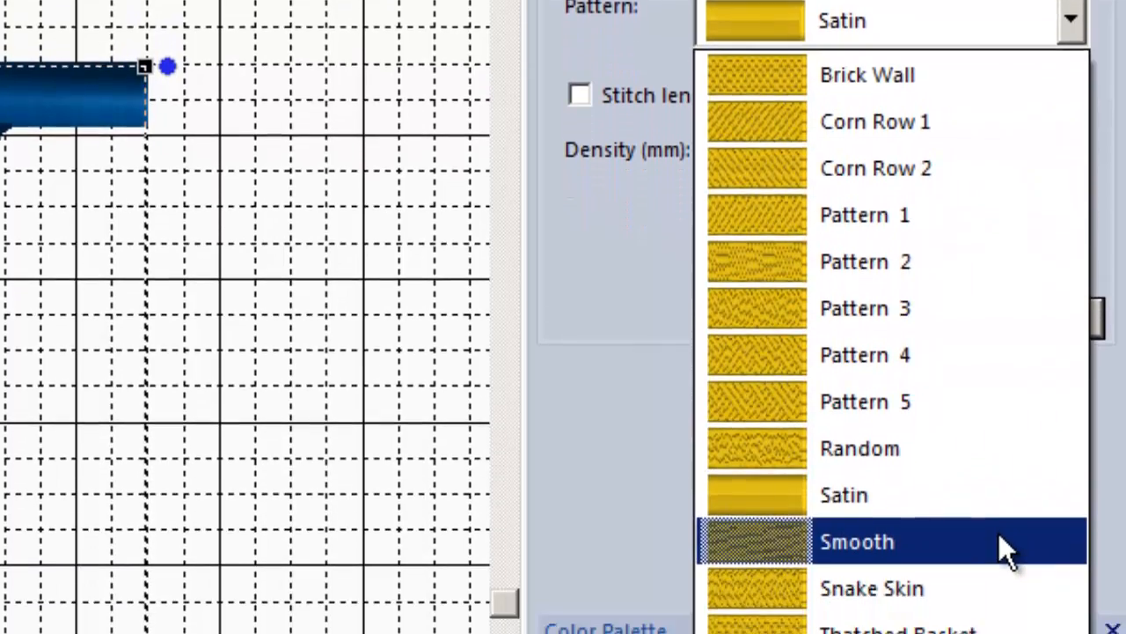
left_click(1002, 539)
left_click(1066, 319)
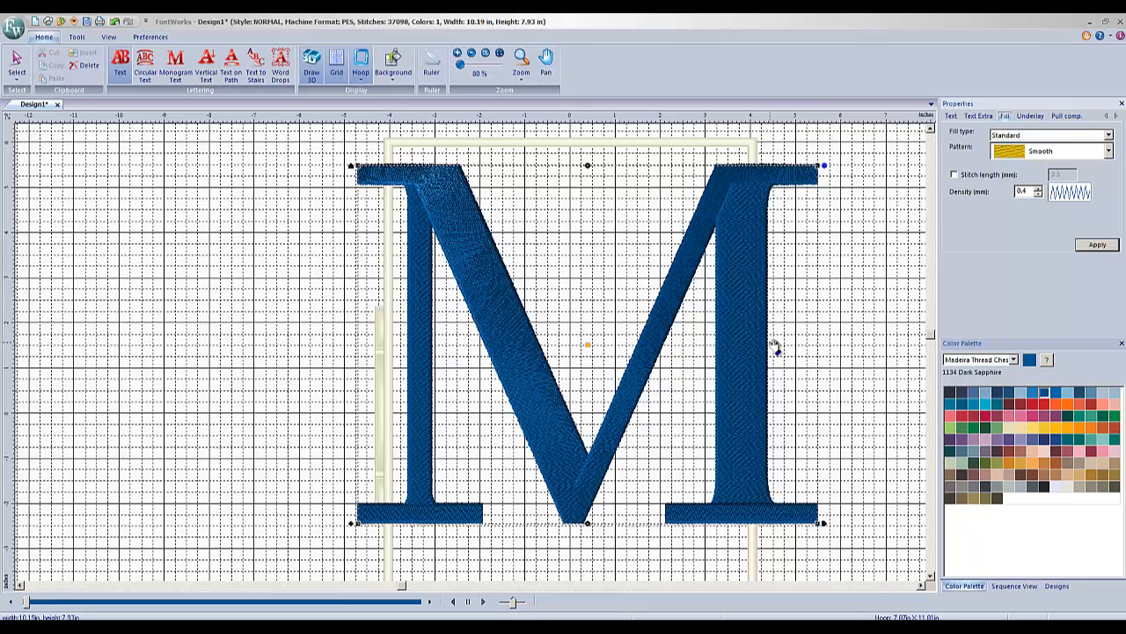
- Shift the smooth-filled M slightly up and to the left over the hoop, then delete it and undo the deletion
double_click(729, 255)
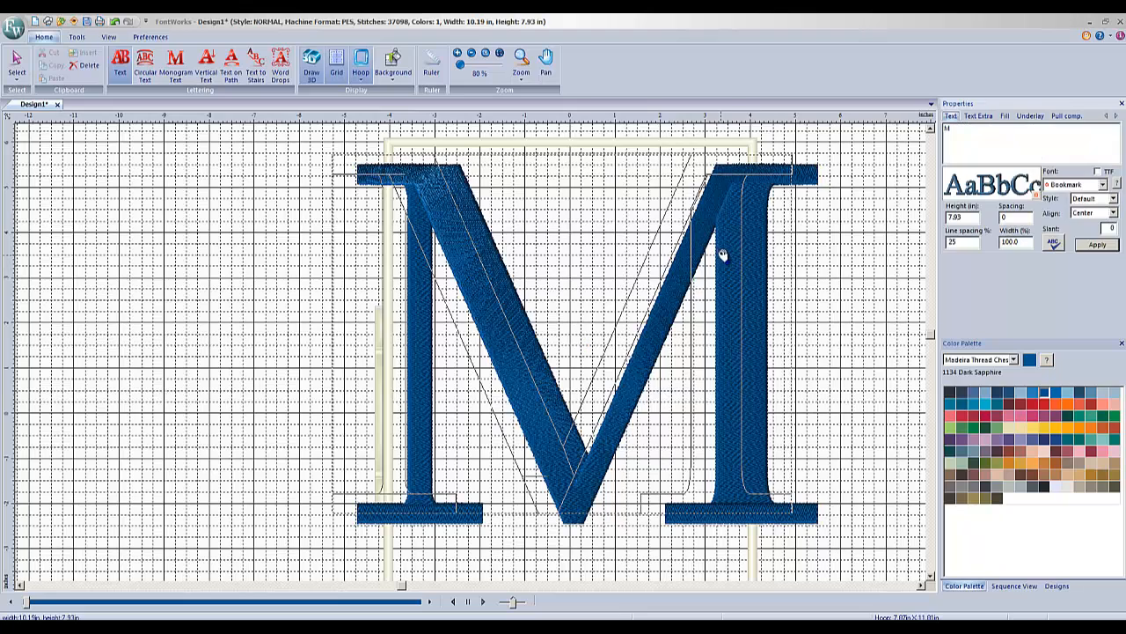
left_click_drag(749, 266, 723, 255)
key("Delete")
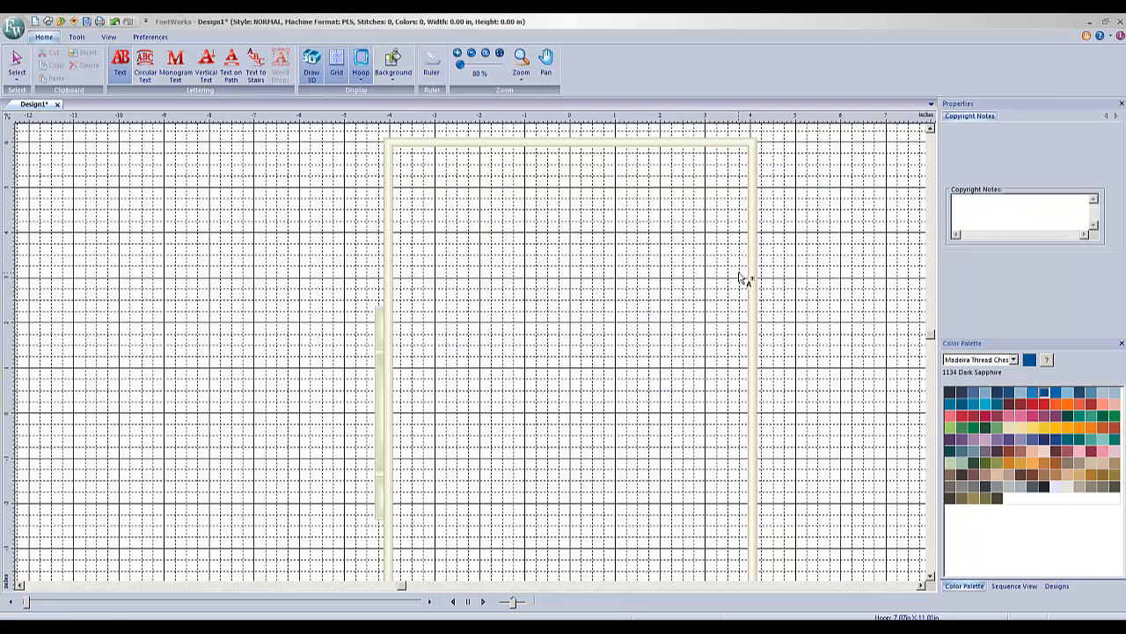
key("ctrl+z")
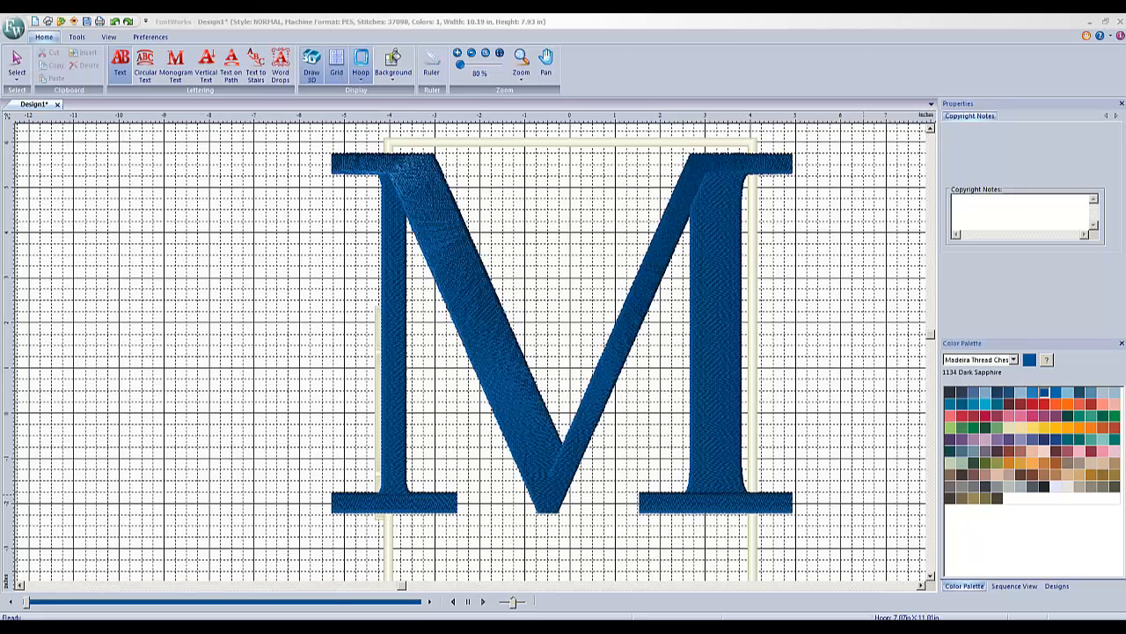